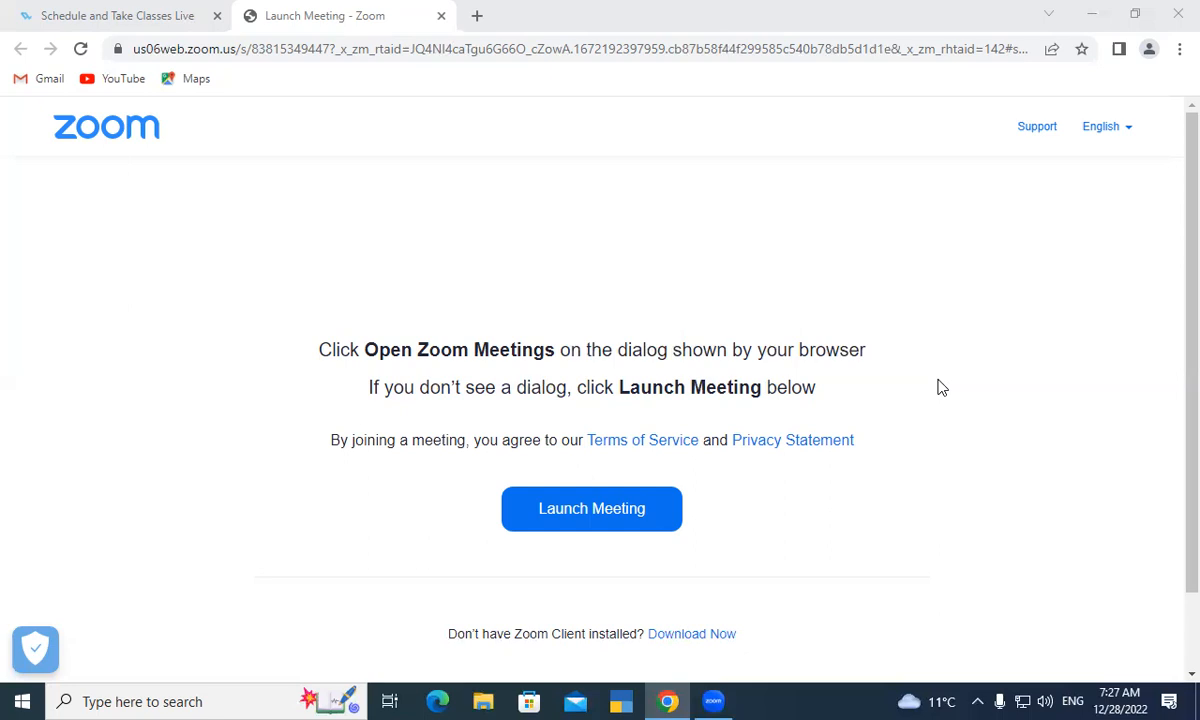
Launch Microsoft Access and create a blank desktop database named Appen Query.
key(super+r)
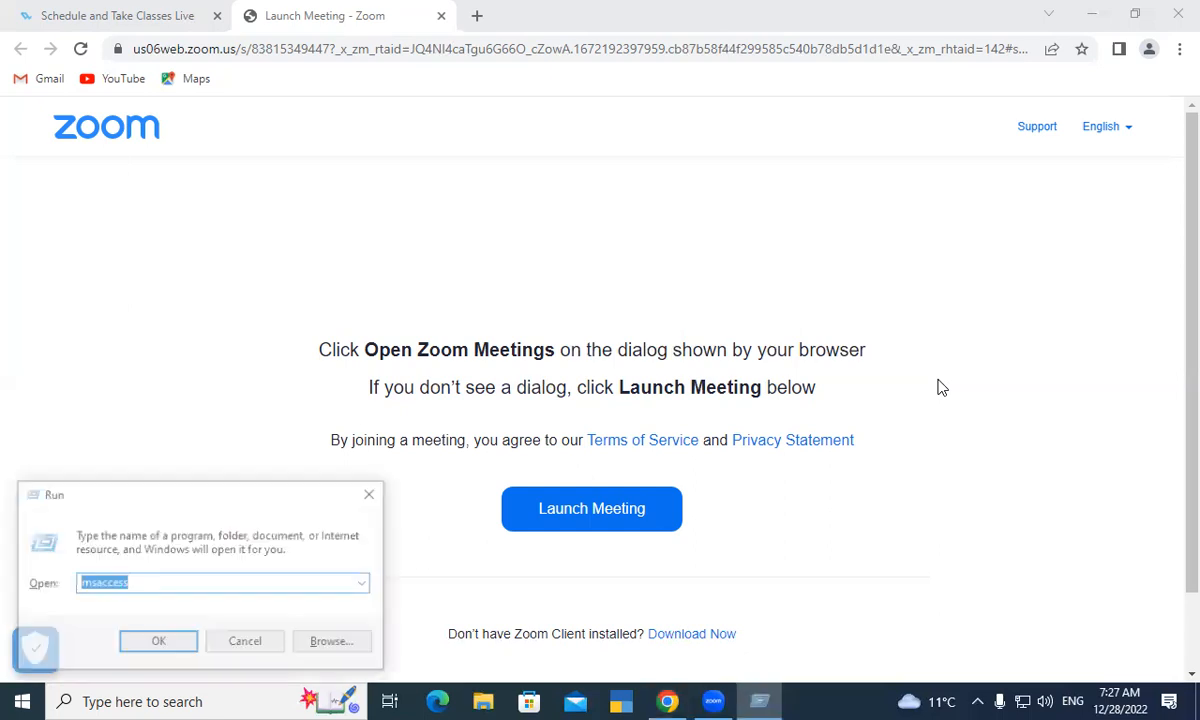
key(Return)
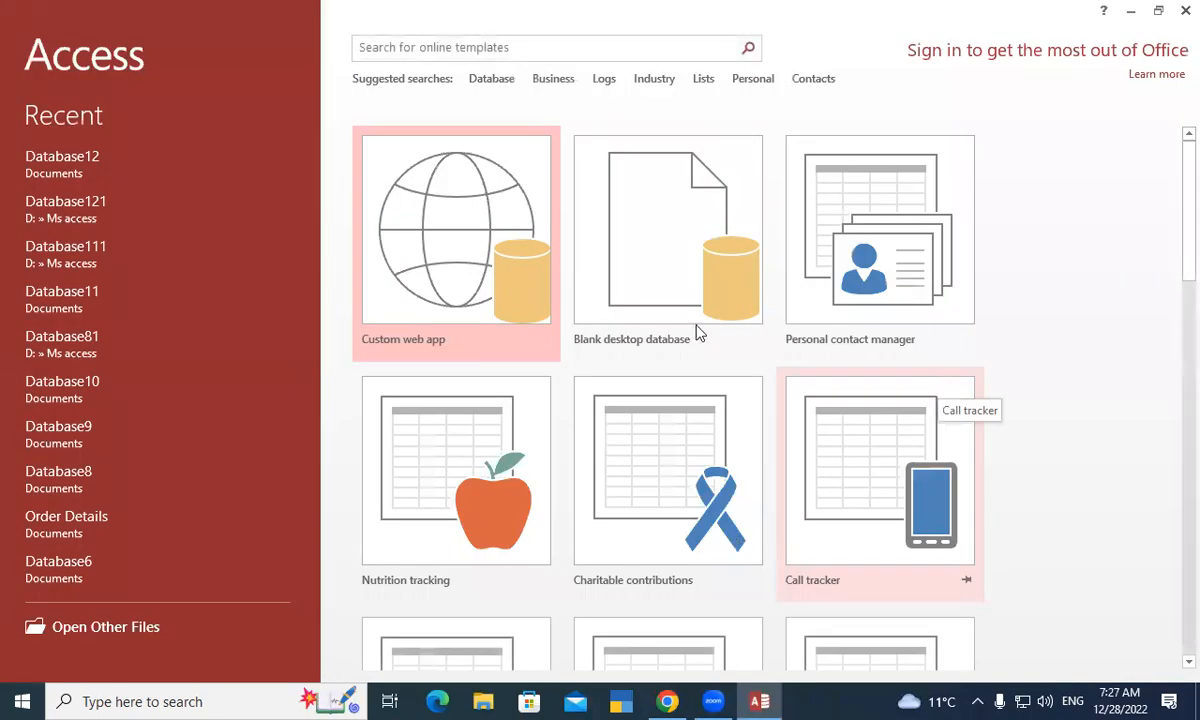
click(656, 206)
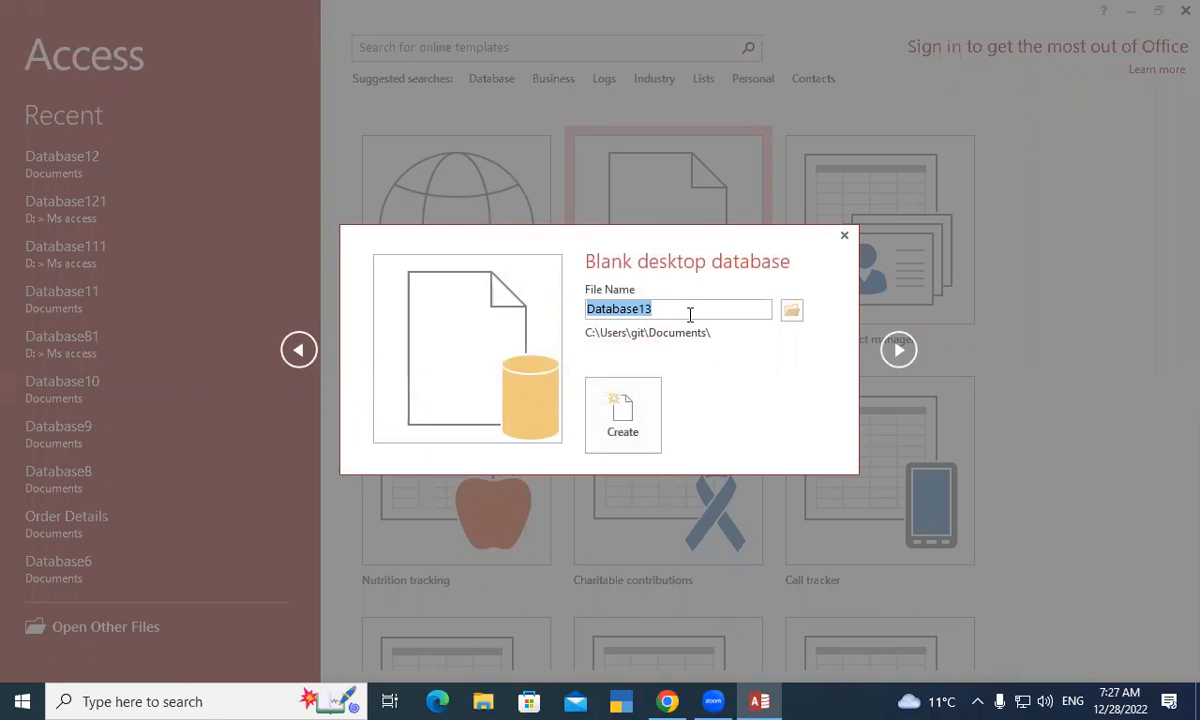
text(App)
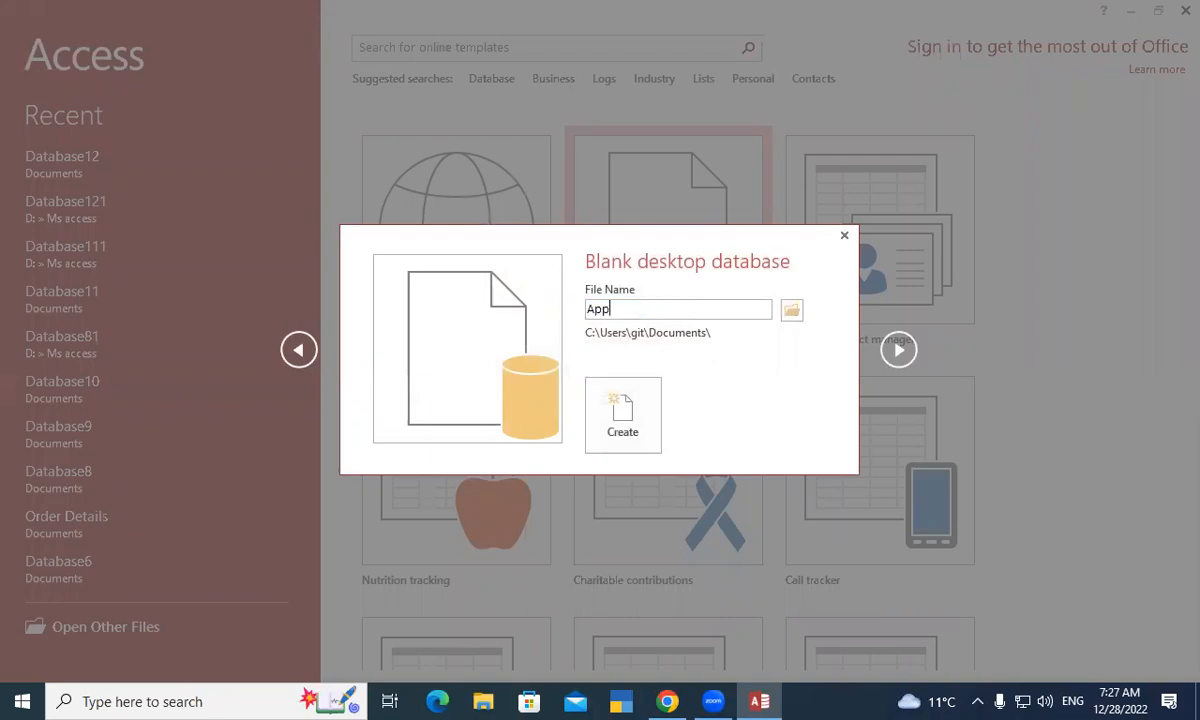
text(en Q)
key(BackSpace)
key(BackSpace)
text(Query)
key(Return)
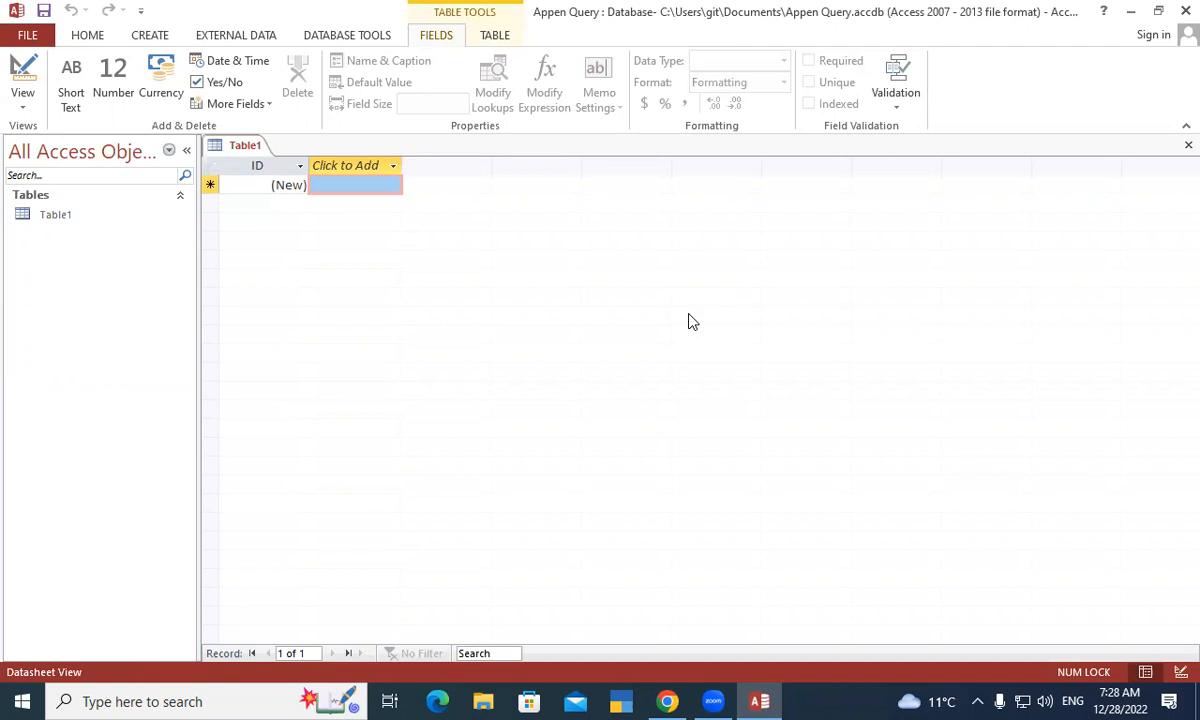
Switch the new table to Design View, saving it under the name Table1.
right_click(251, 147)
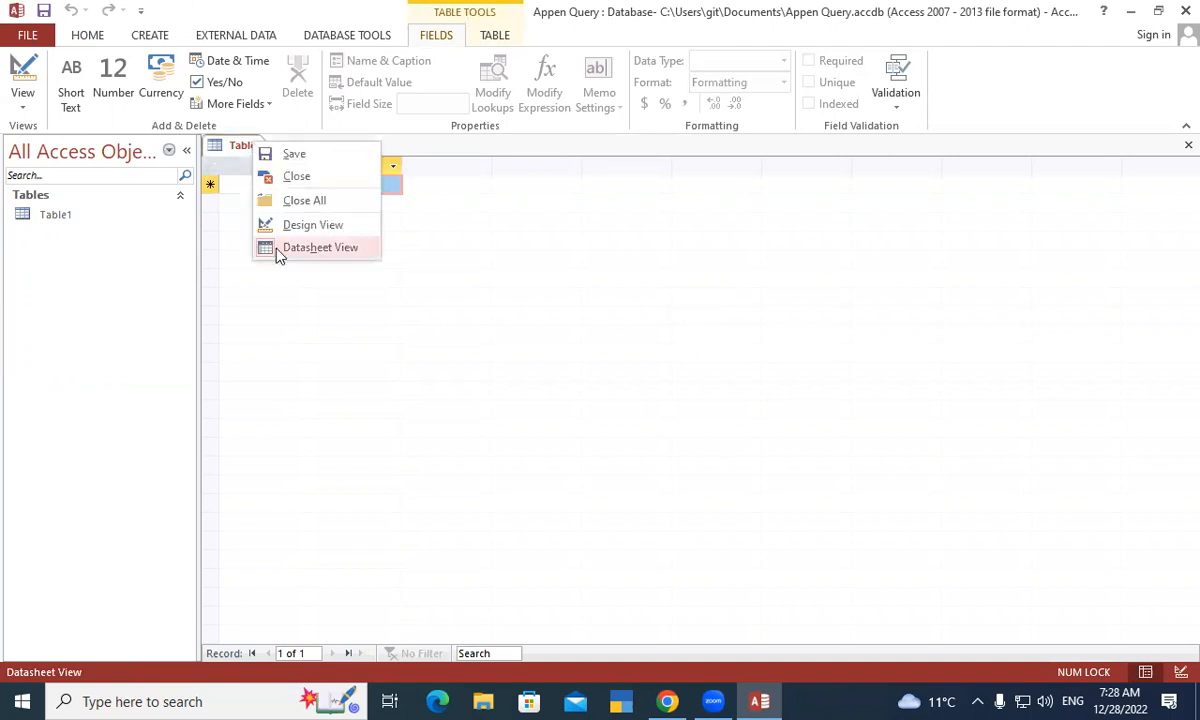
click(322, 226)
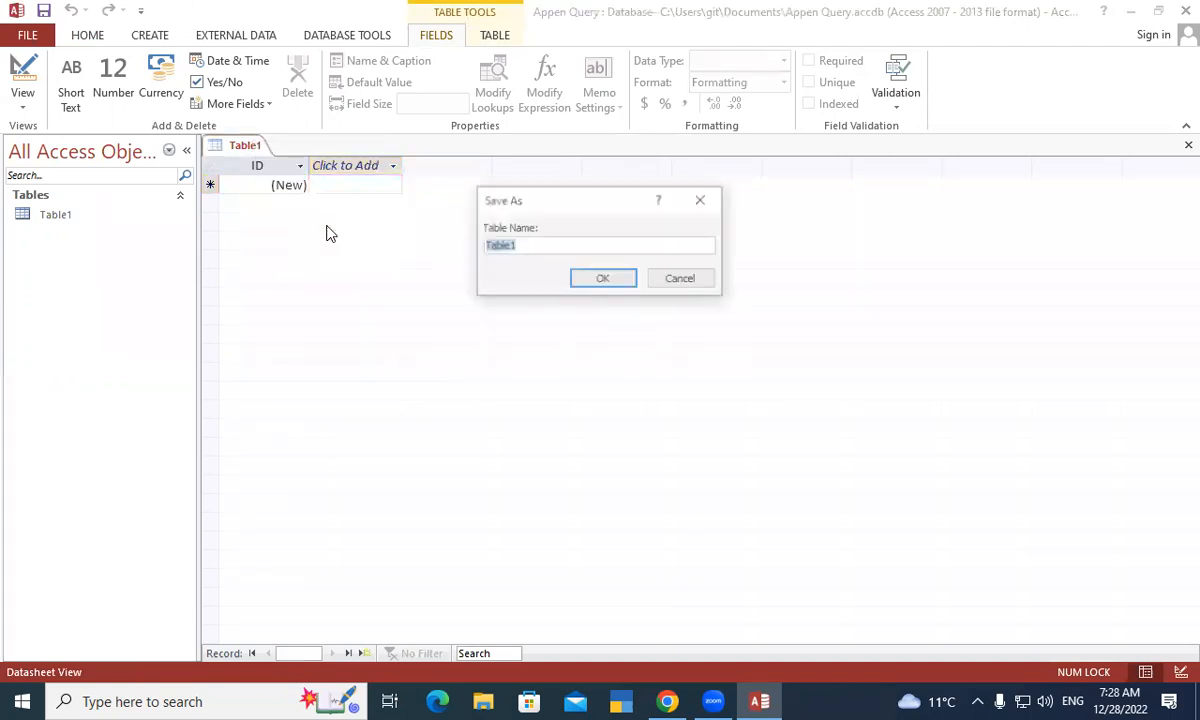
click(603, 280)
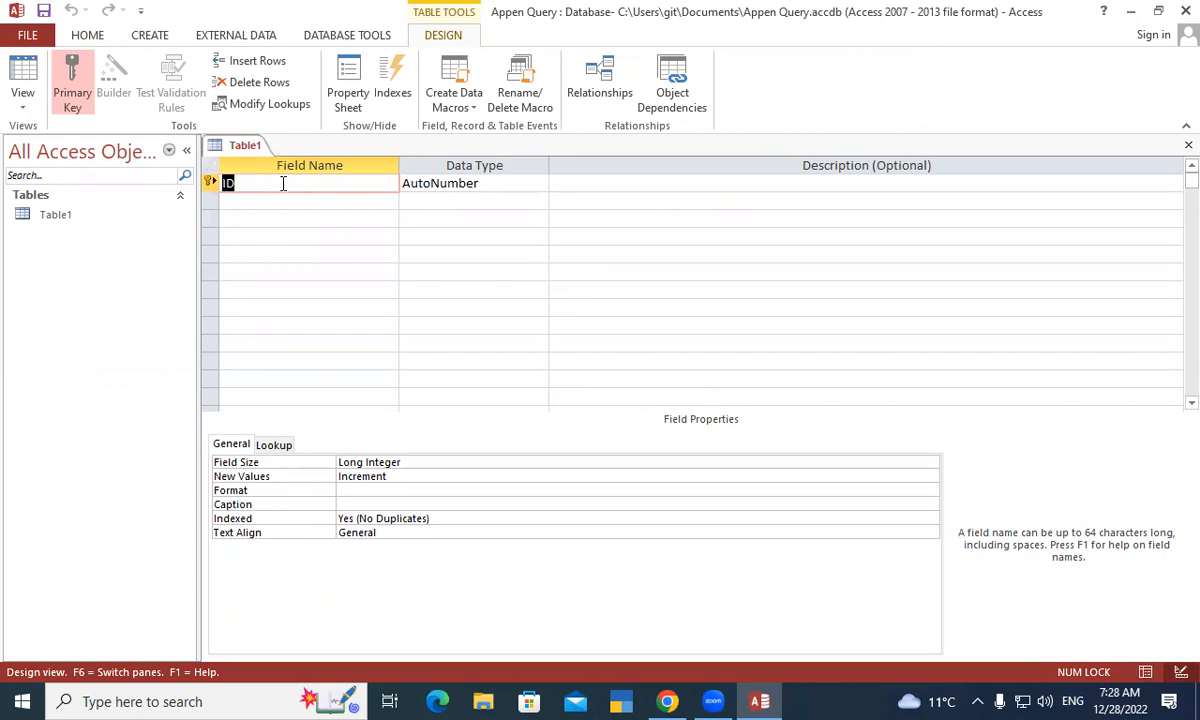
Set the data type of the ID field to Number.
key(Tab)
text(n)
key(Tab)
key(Tab)
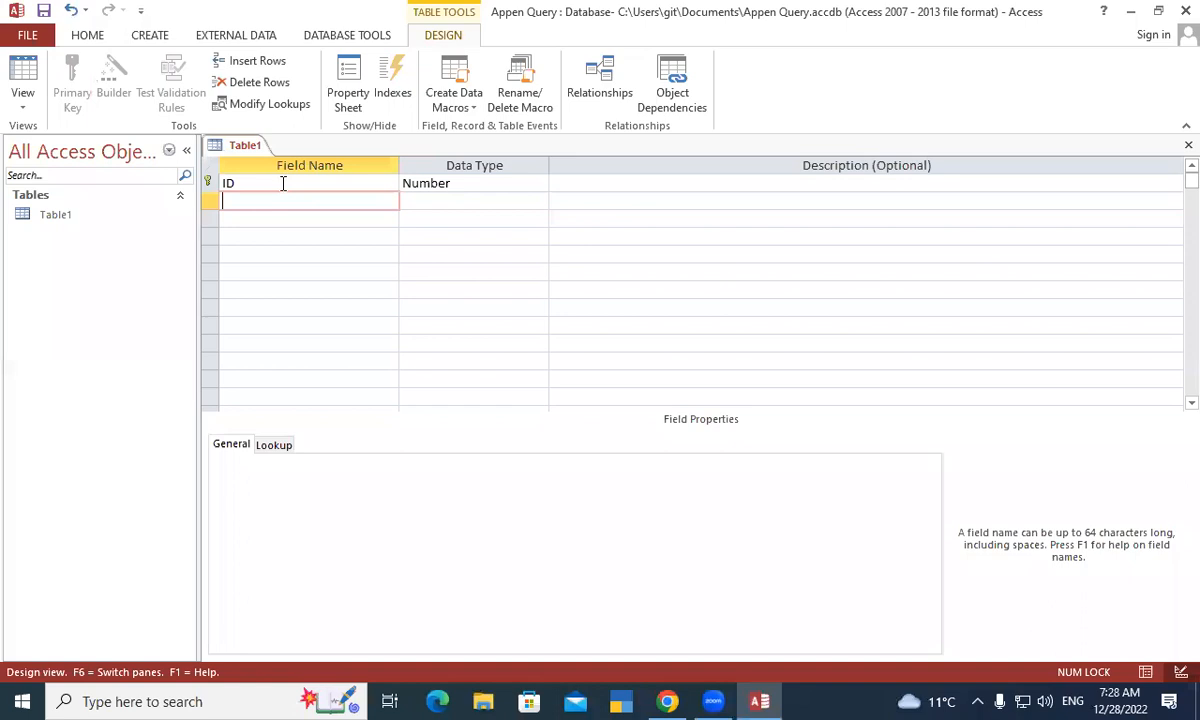
Add the fields Student Name, Address and Course to Table1, each with the Short Text data type.
text(Student Name)
key(Tab)
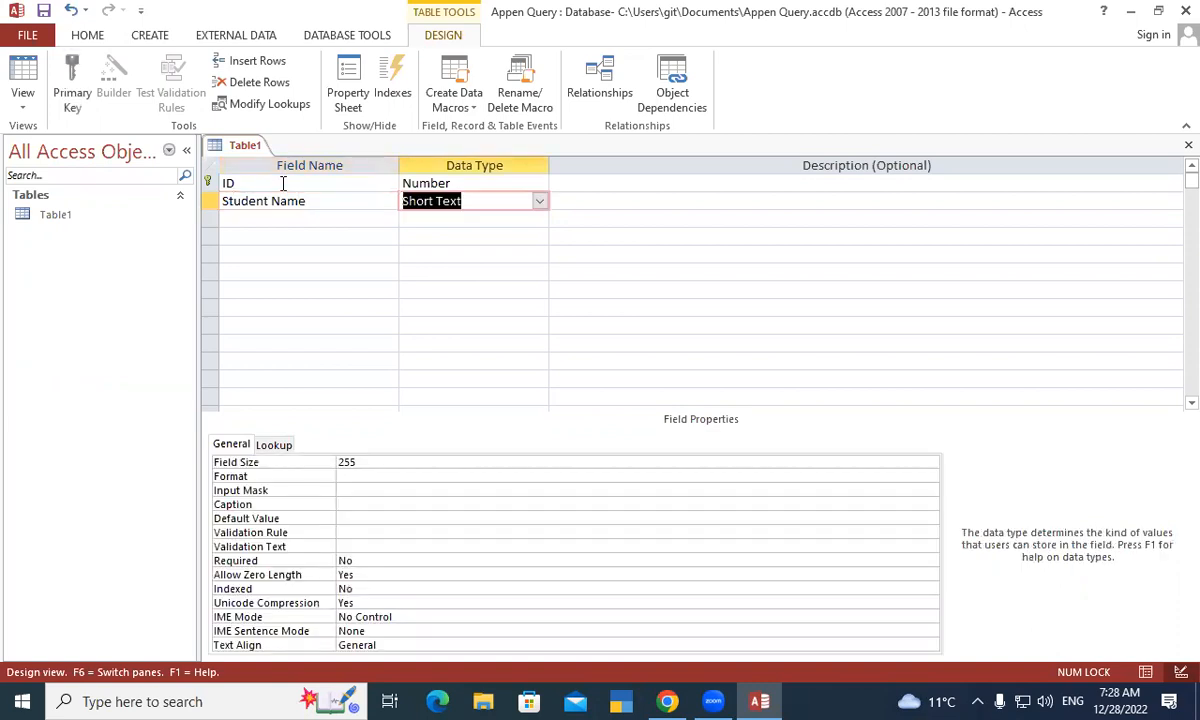
key(Tab)
key(Tab)
text(Address)
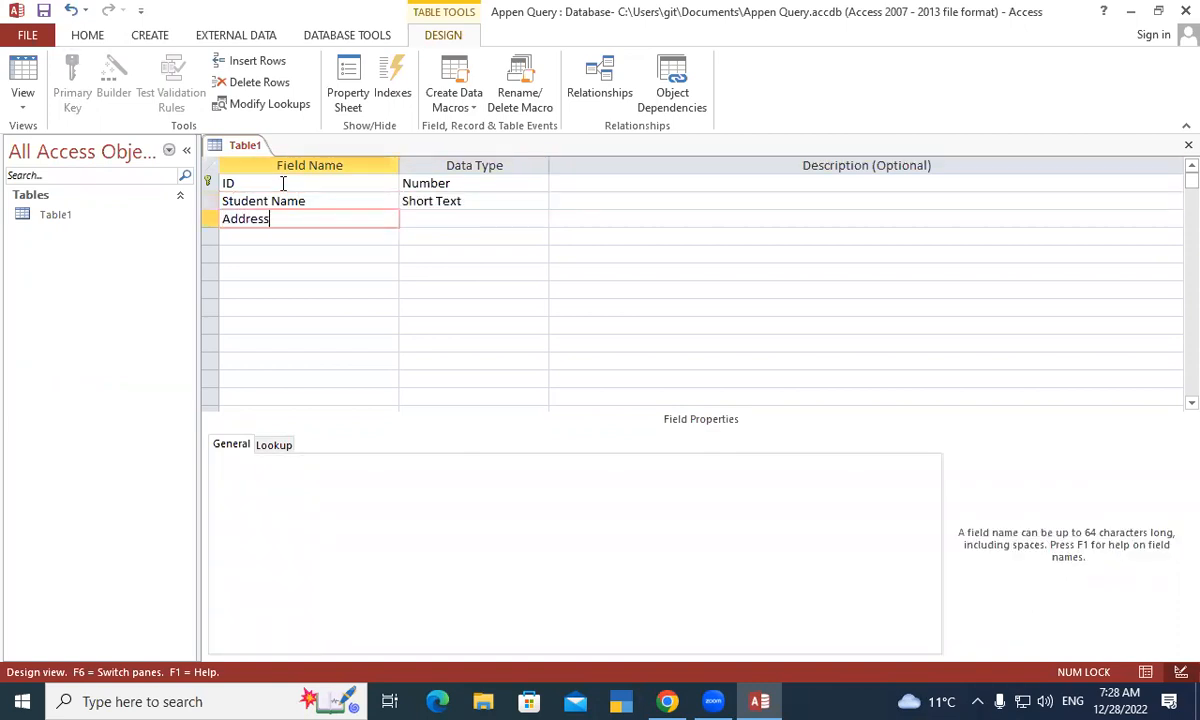
key(Tab)
key(Tab)
key(Tab)
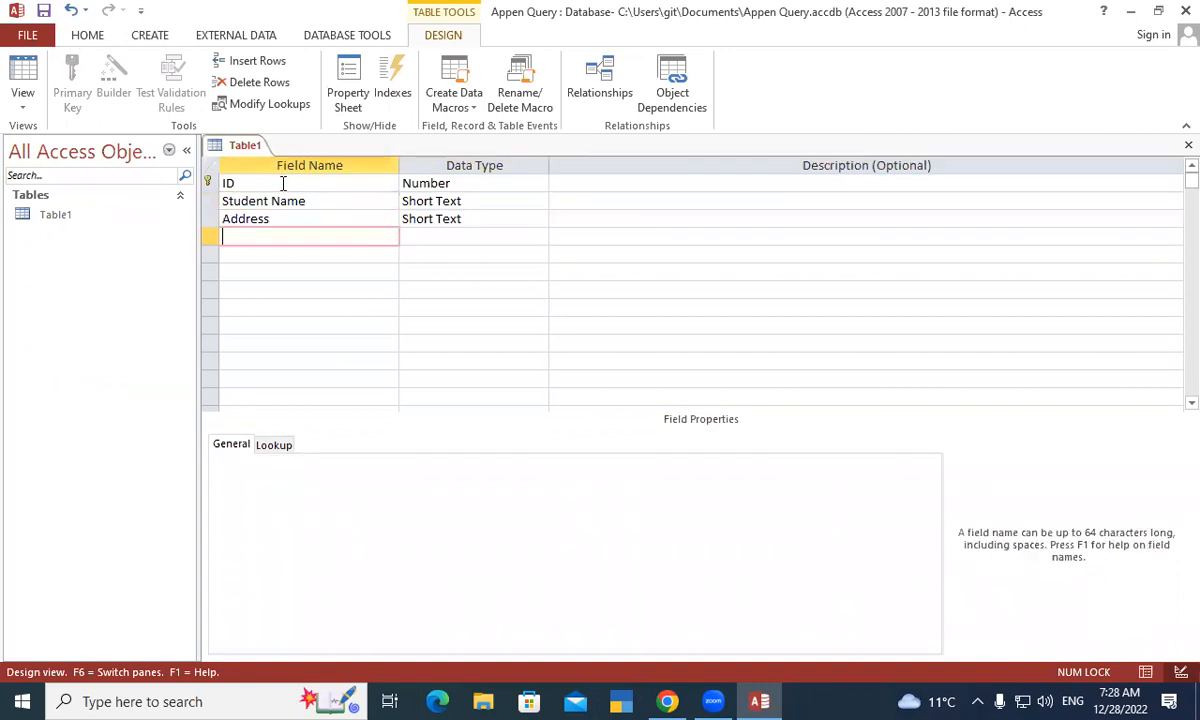
text(Course)
key(Tab)
key(Tab)
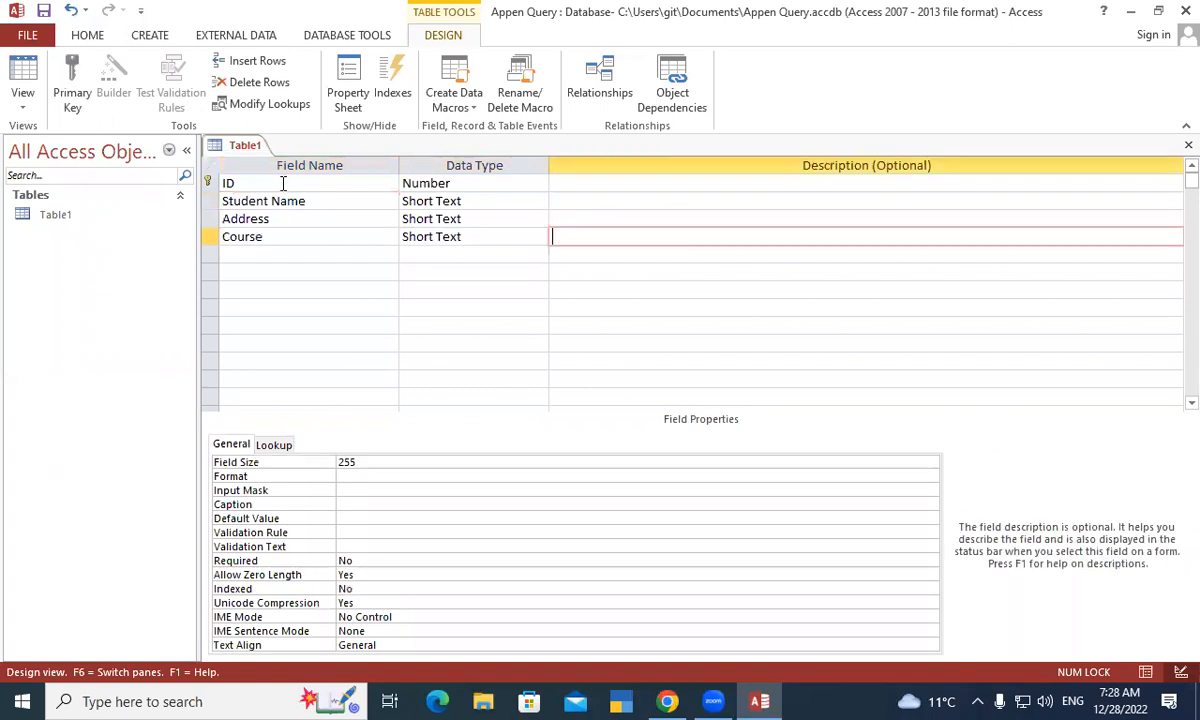
key(Tab)
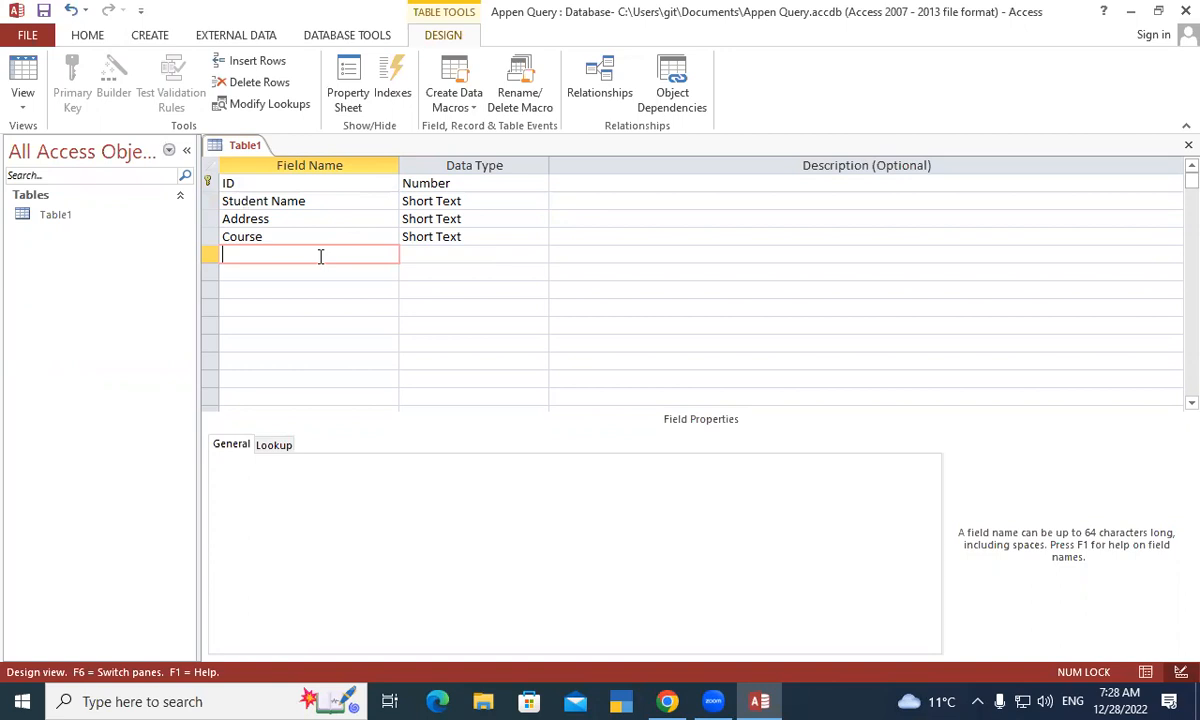
Add a Fee field below Course with the Number data type.
text(Fee)
key(Tab)
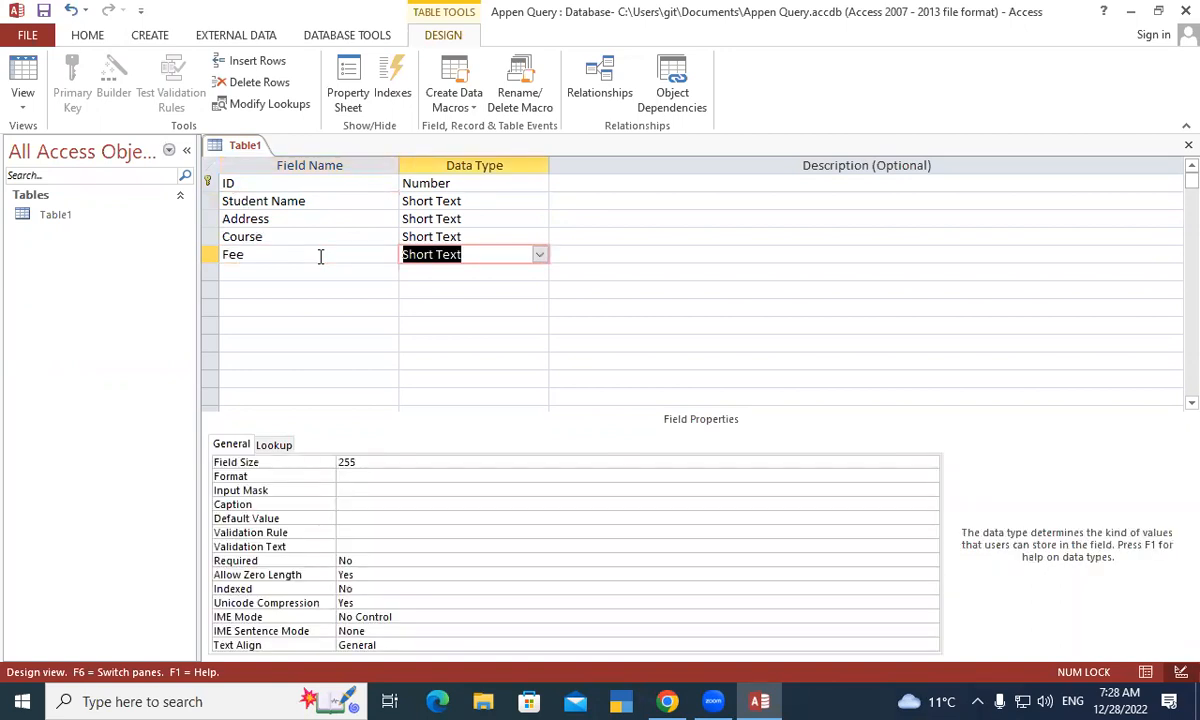
text(n)
key(Tab)
key(Tab)
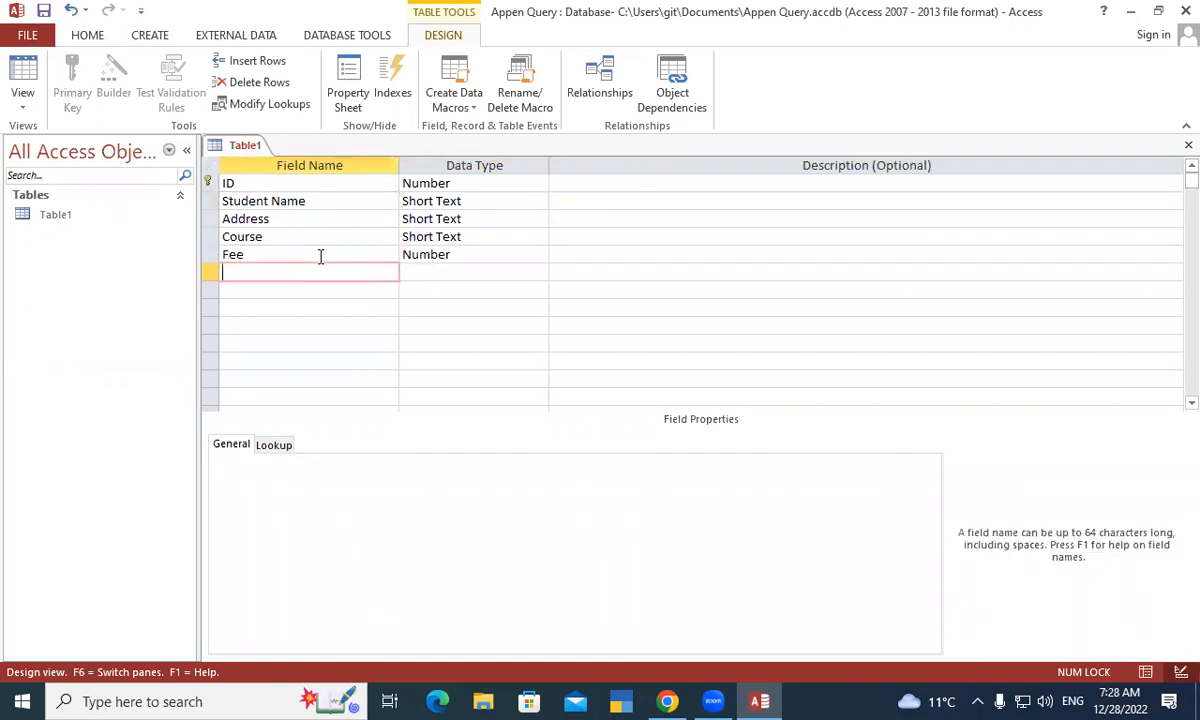
Save the design of Table1 and close the table.
right_click(240, 147)
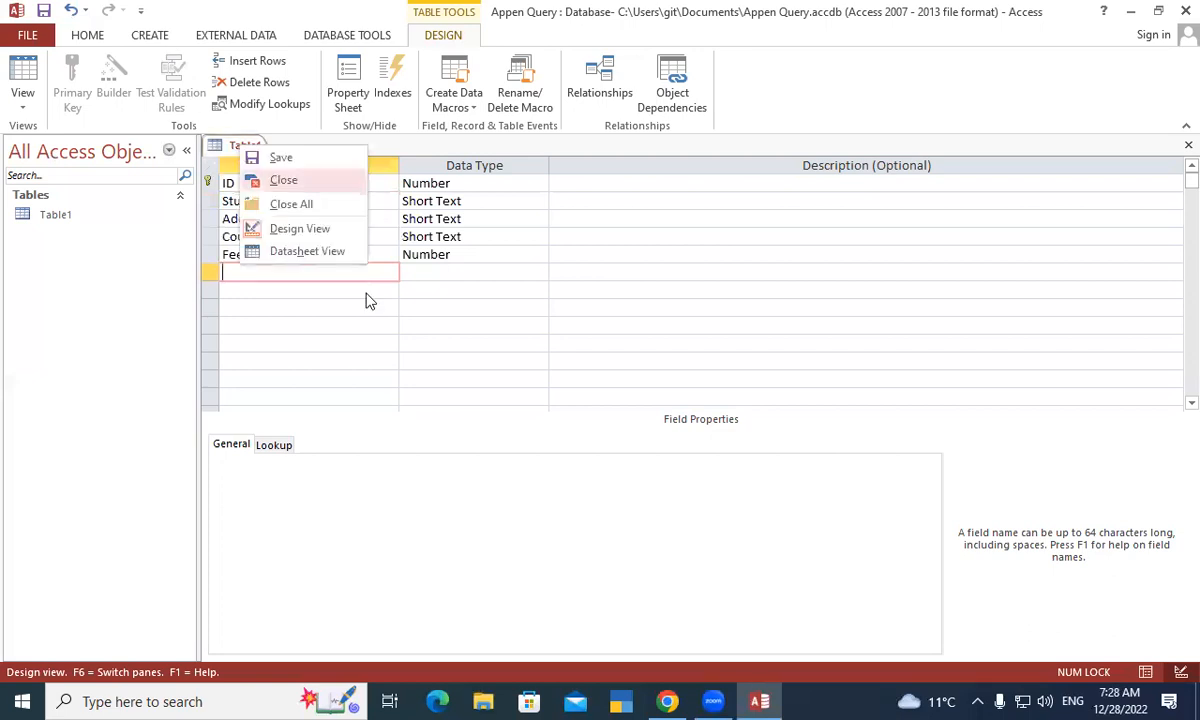
click(281, 158)
right_click(238, 145)
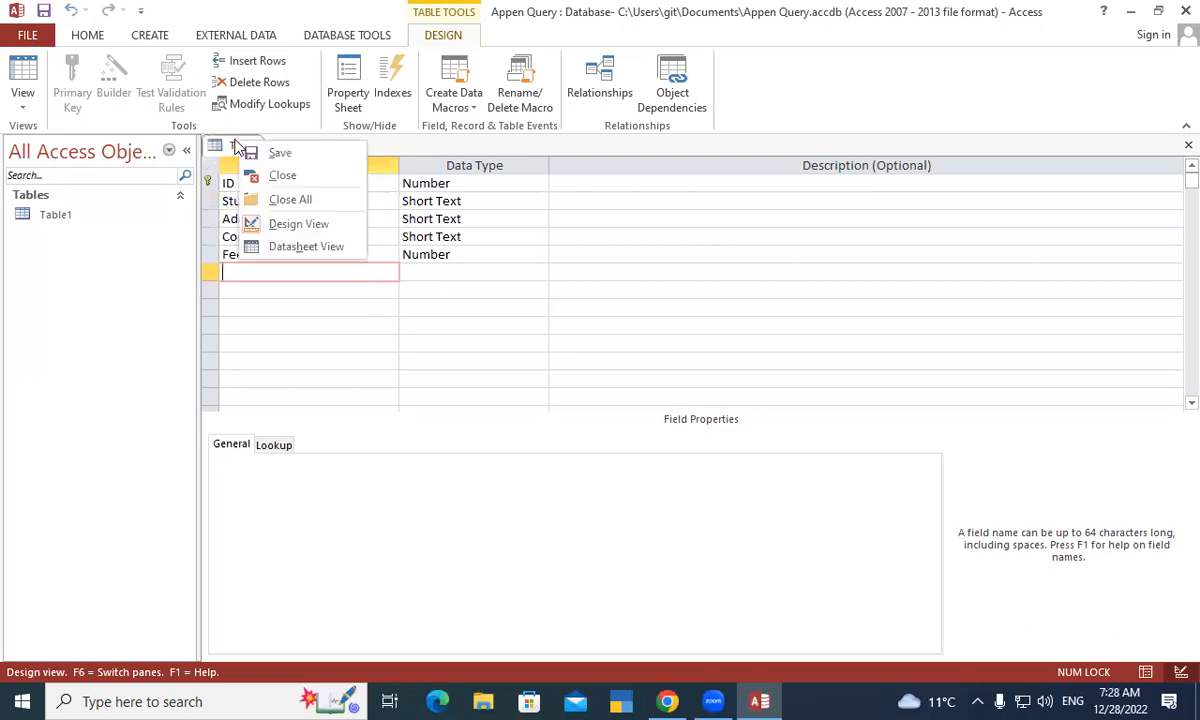
click(270, 155)
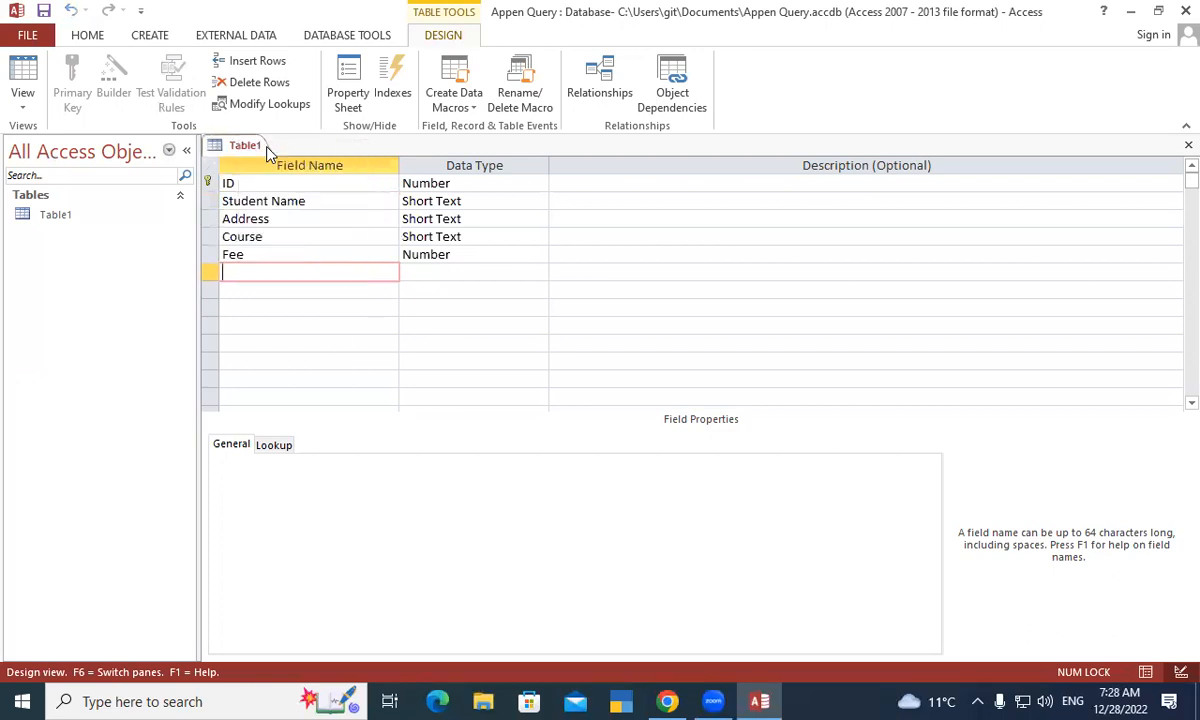
click(1187, 146)
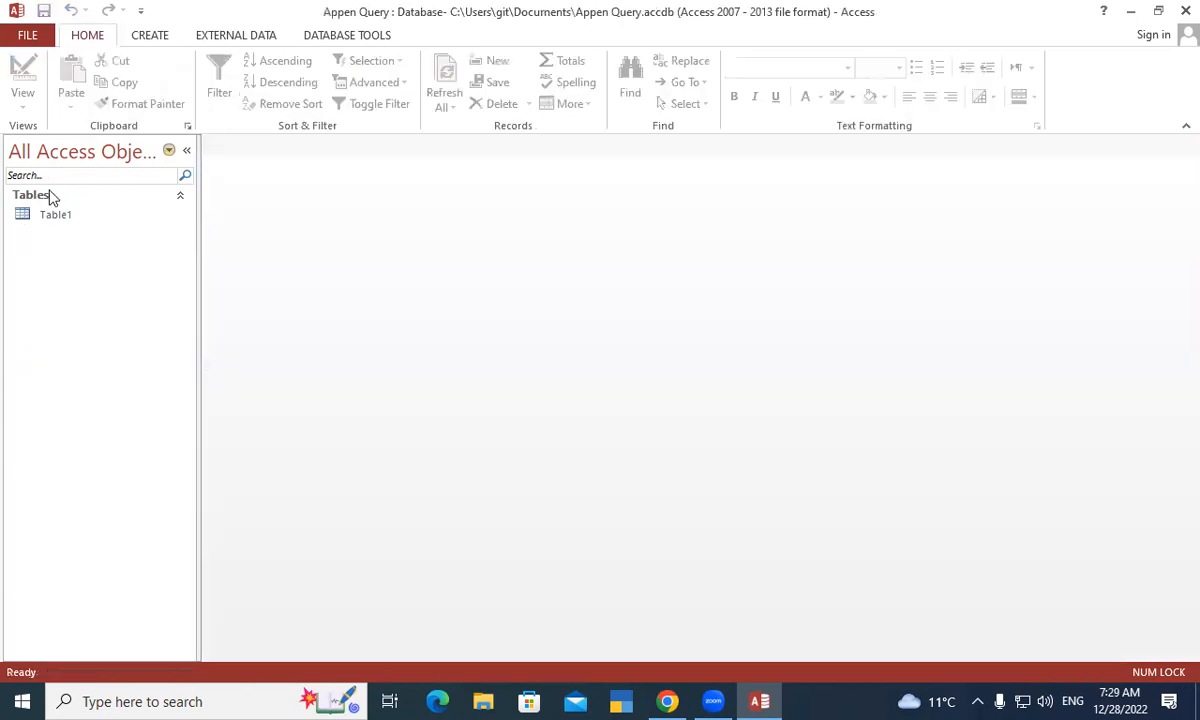
Open Table1 in Datasheet View and enter record 1 with the student's name and address, course DFA and fee 9000.
double_click(97, 219)
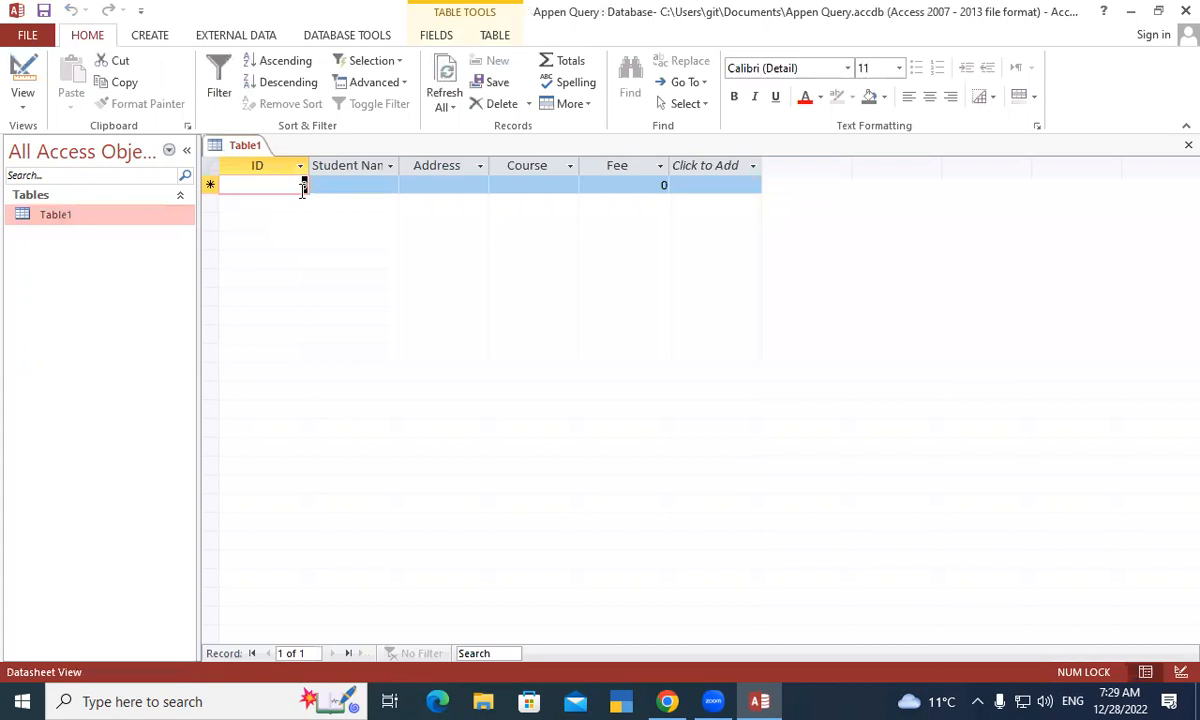
text(1)
key(Tab)
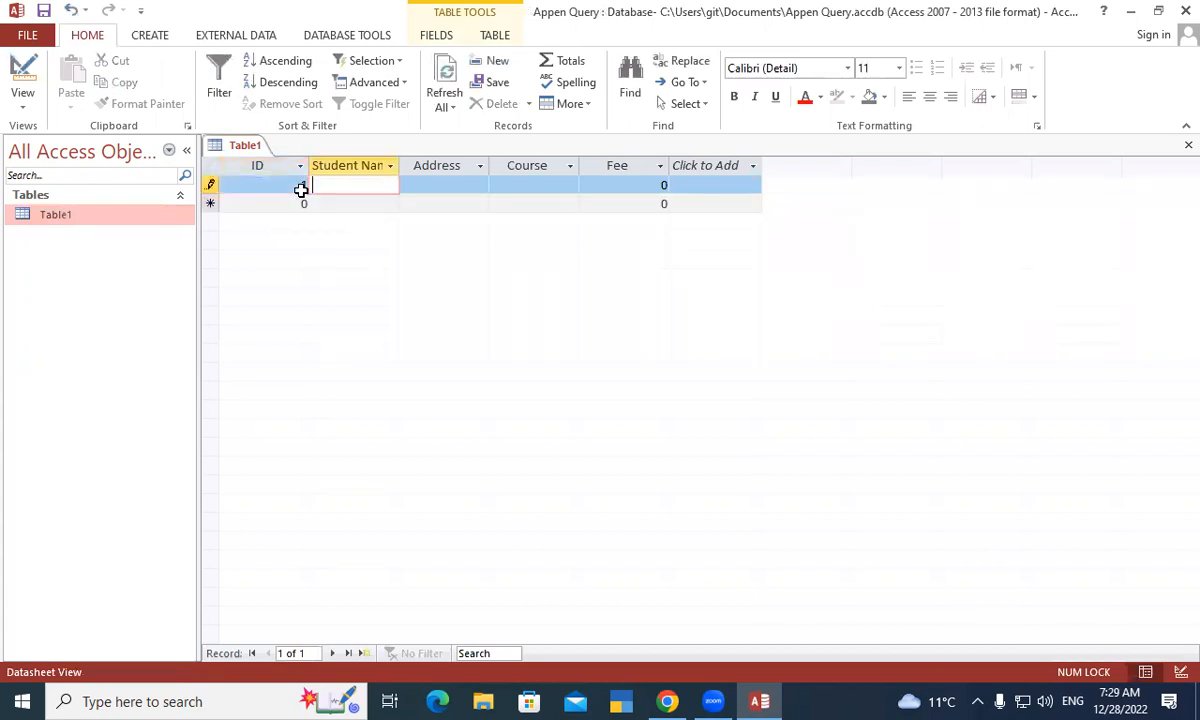
text(Rahul)
key(Tab)
text(Padrauna)
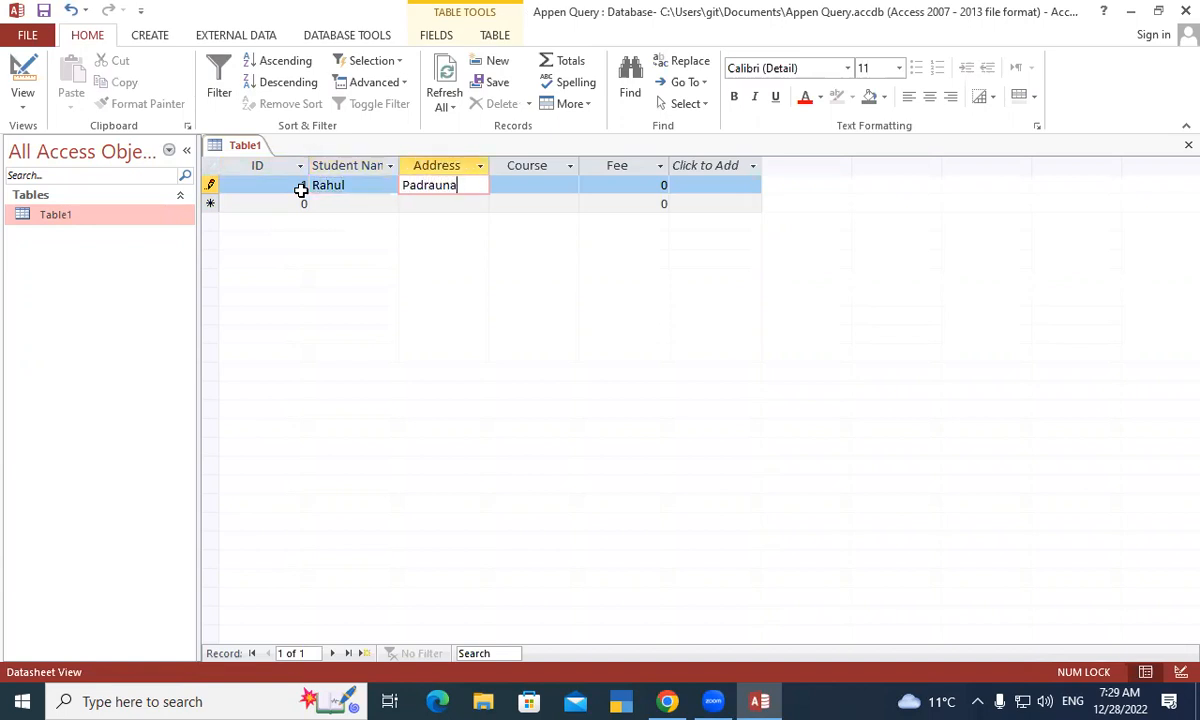
key(Tab)
text(D)
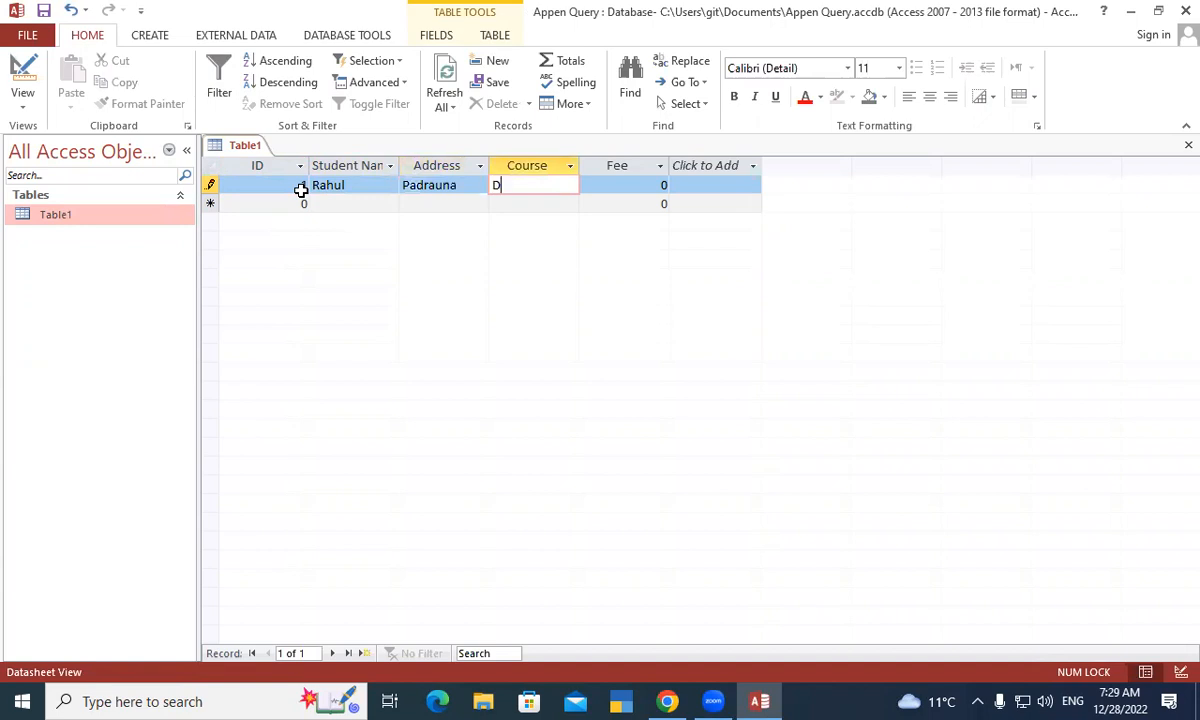
text(FA)
key(Tab)
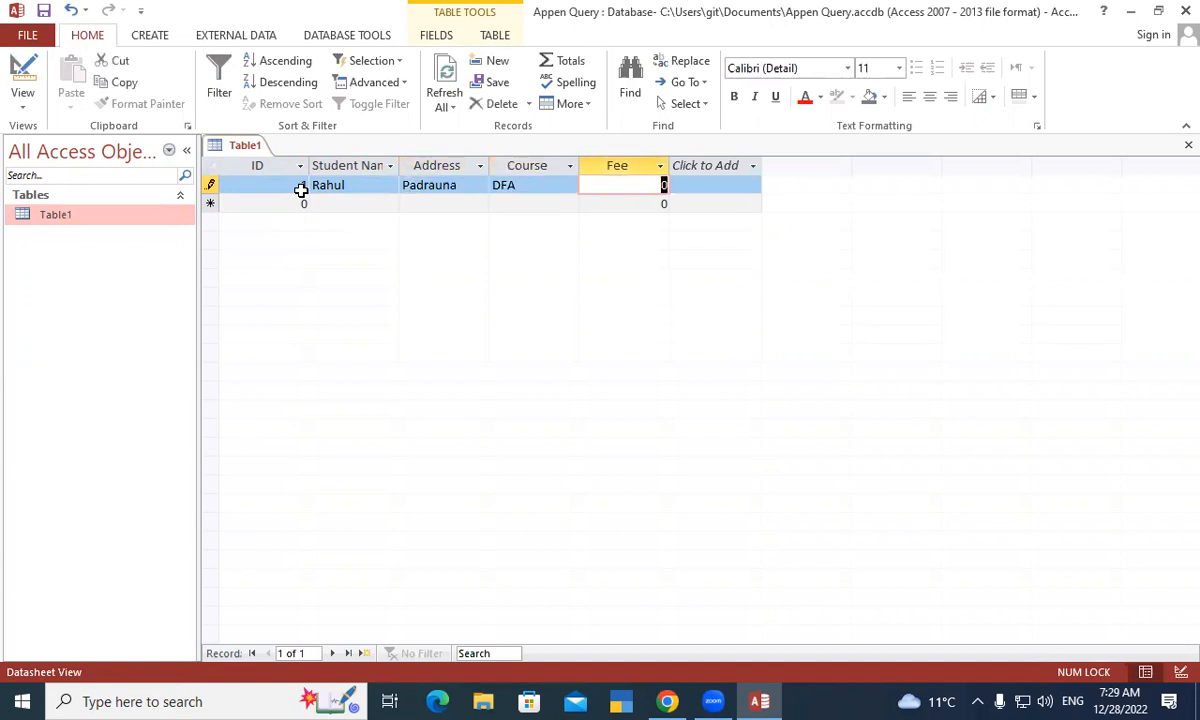
text(9000)
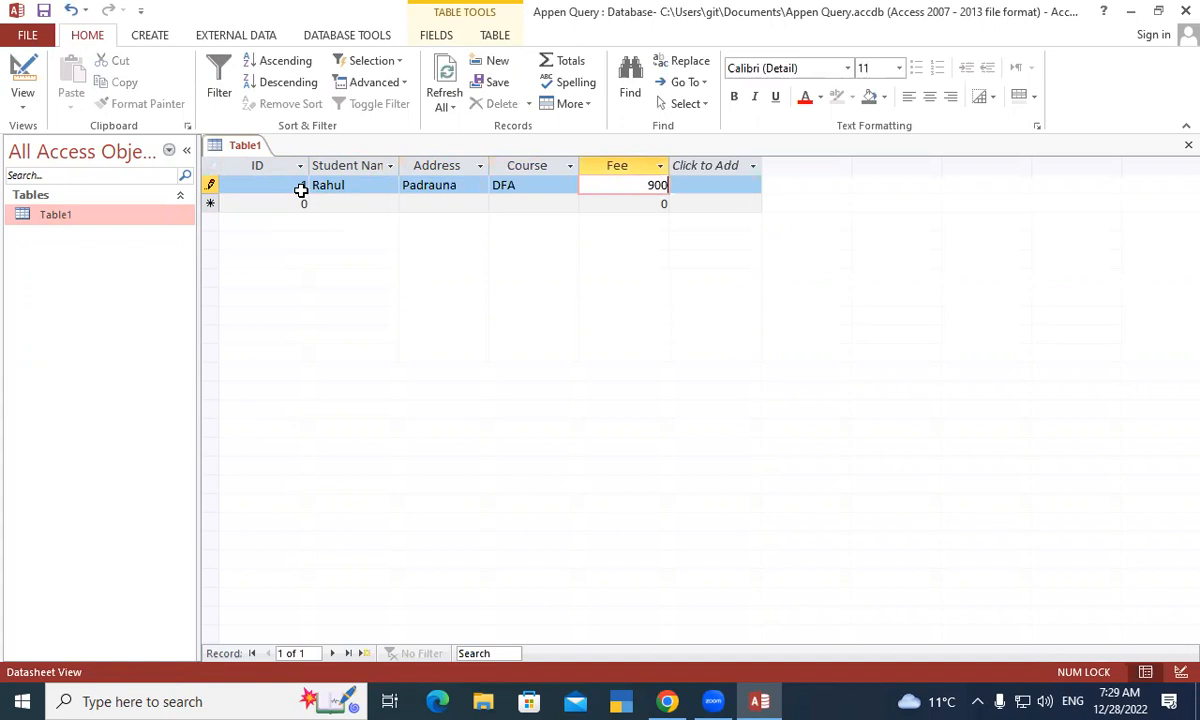
key(Tab)
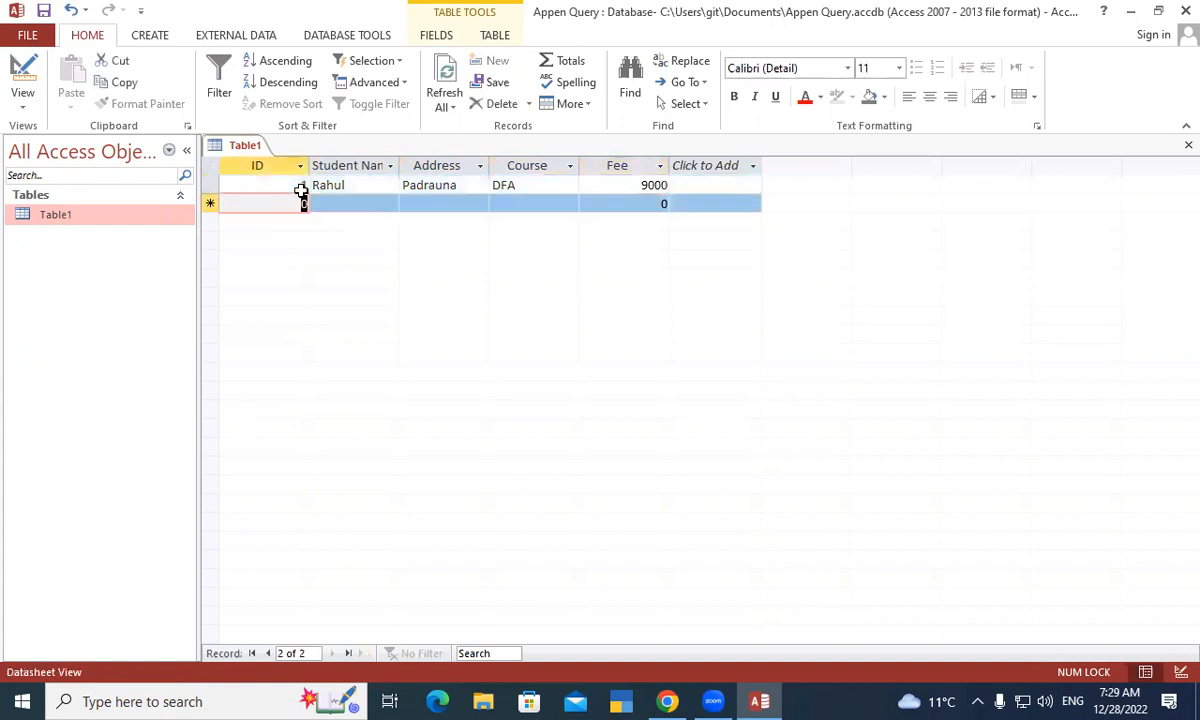
Enter record 2 with ID 2, the student's name and address, course DCA and fee 13500.
key(Tab)
text(R)
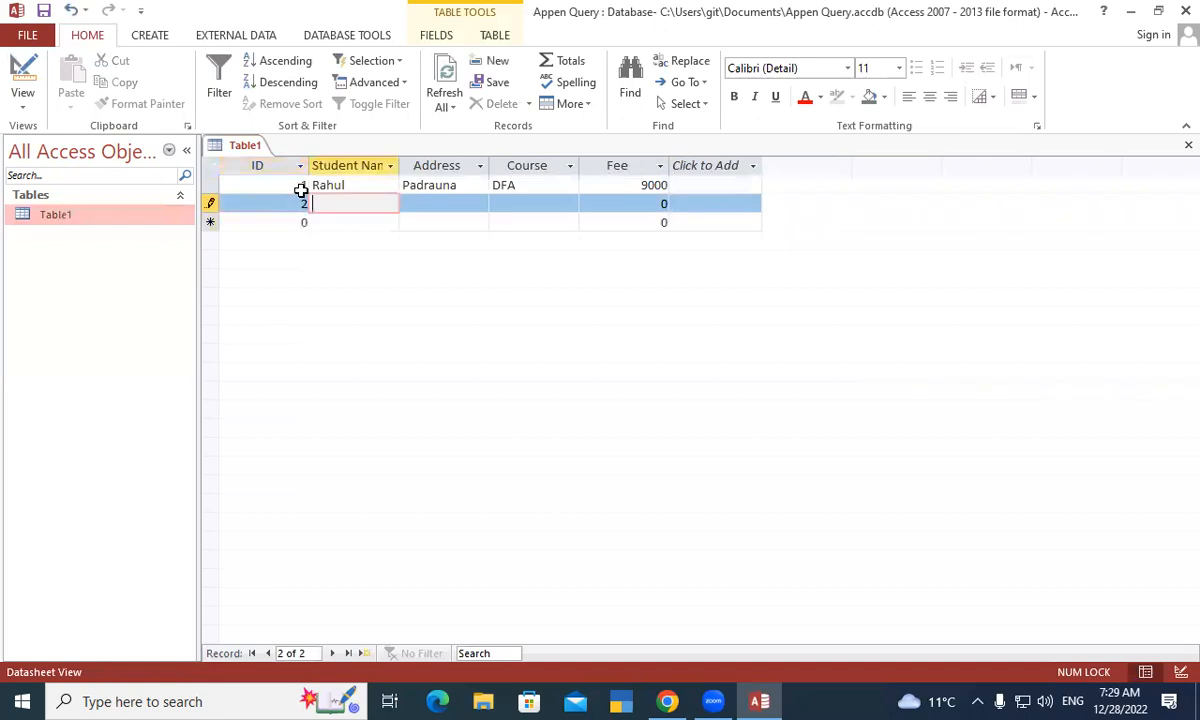
text(a)
key(BackSpace)
text(ohan)
key(Tab)
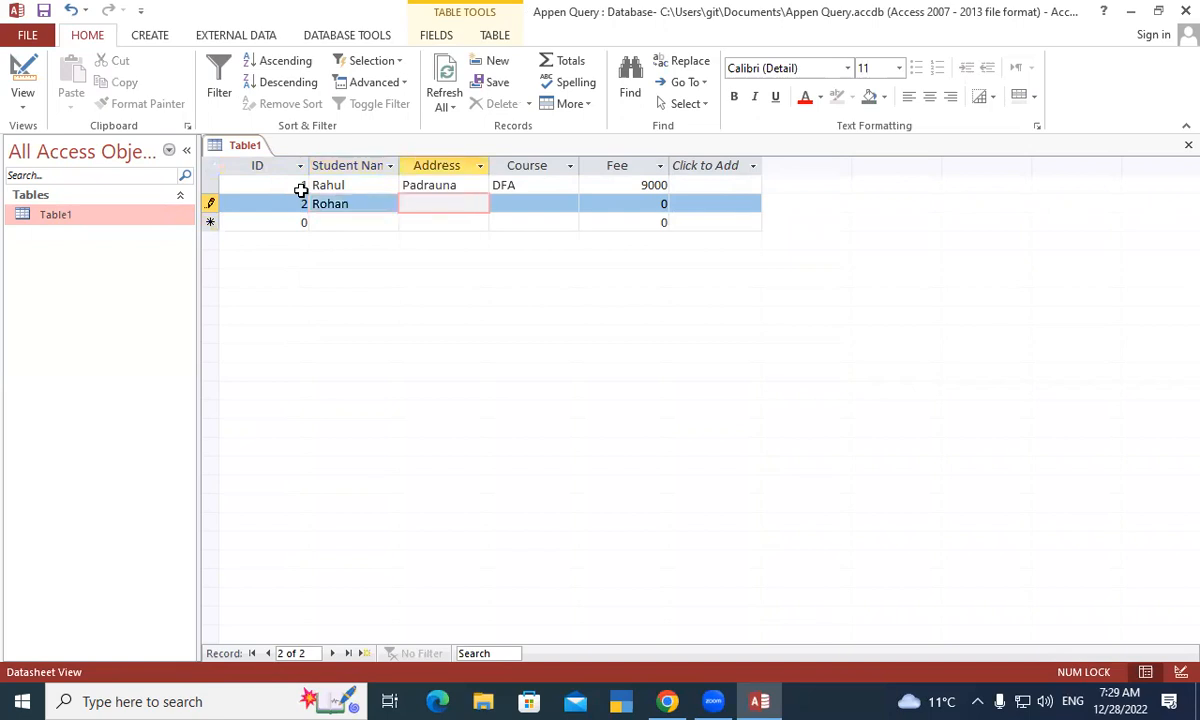
text(Ramkola)
key(Tab)
text(DC)
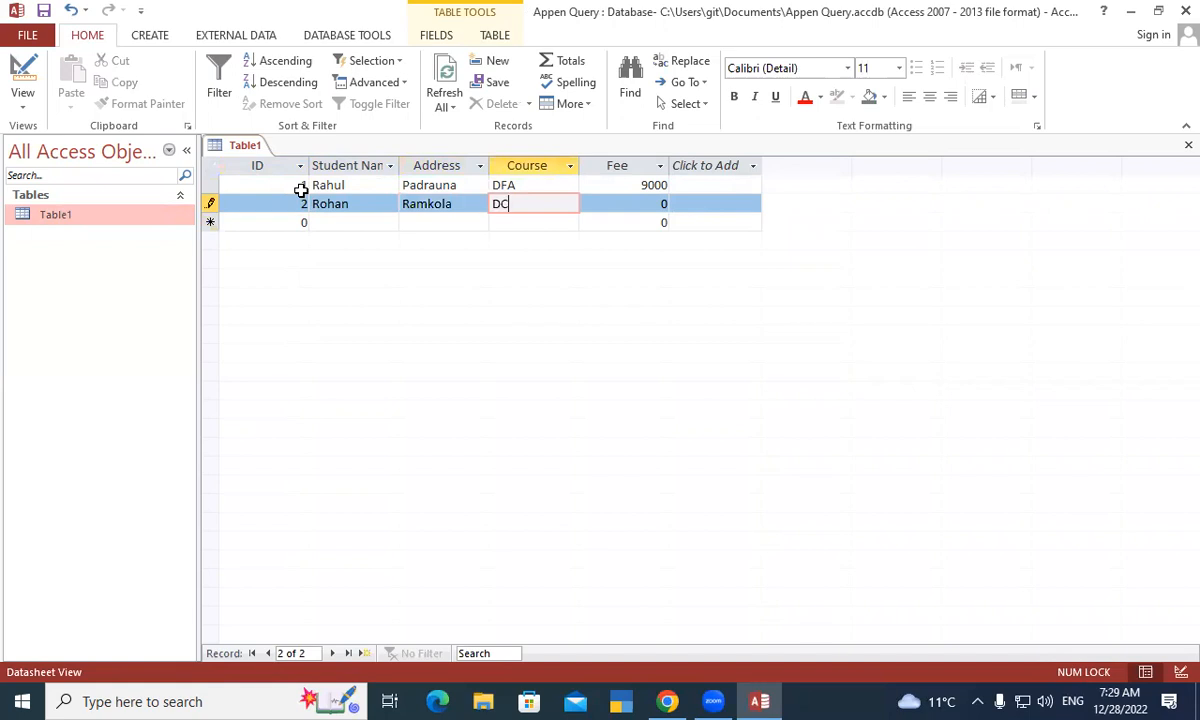
text(A)
key(Tab)
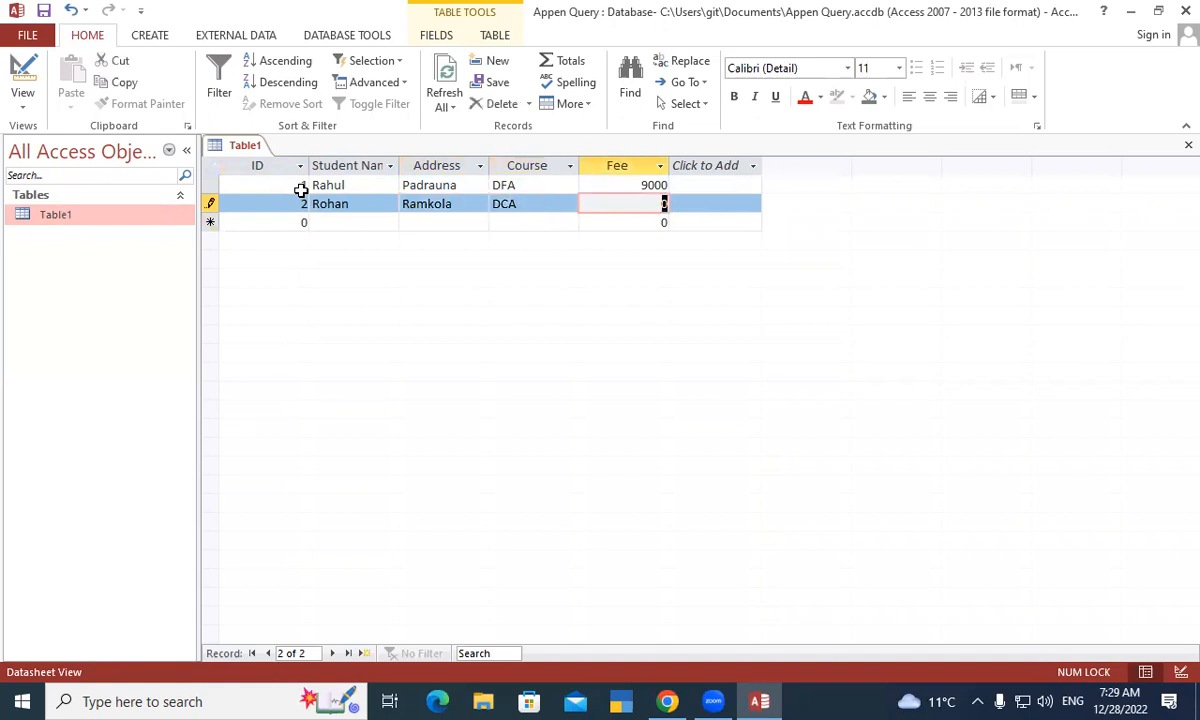
text(13500)
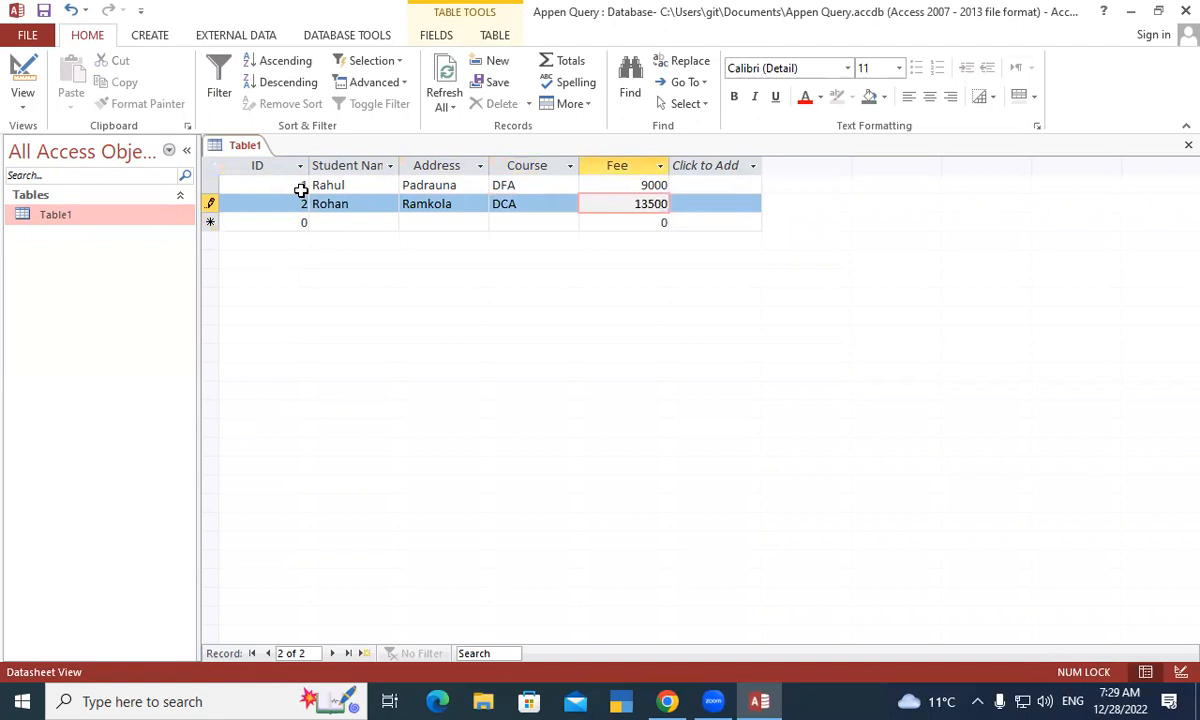
key(Tab)
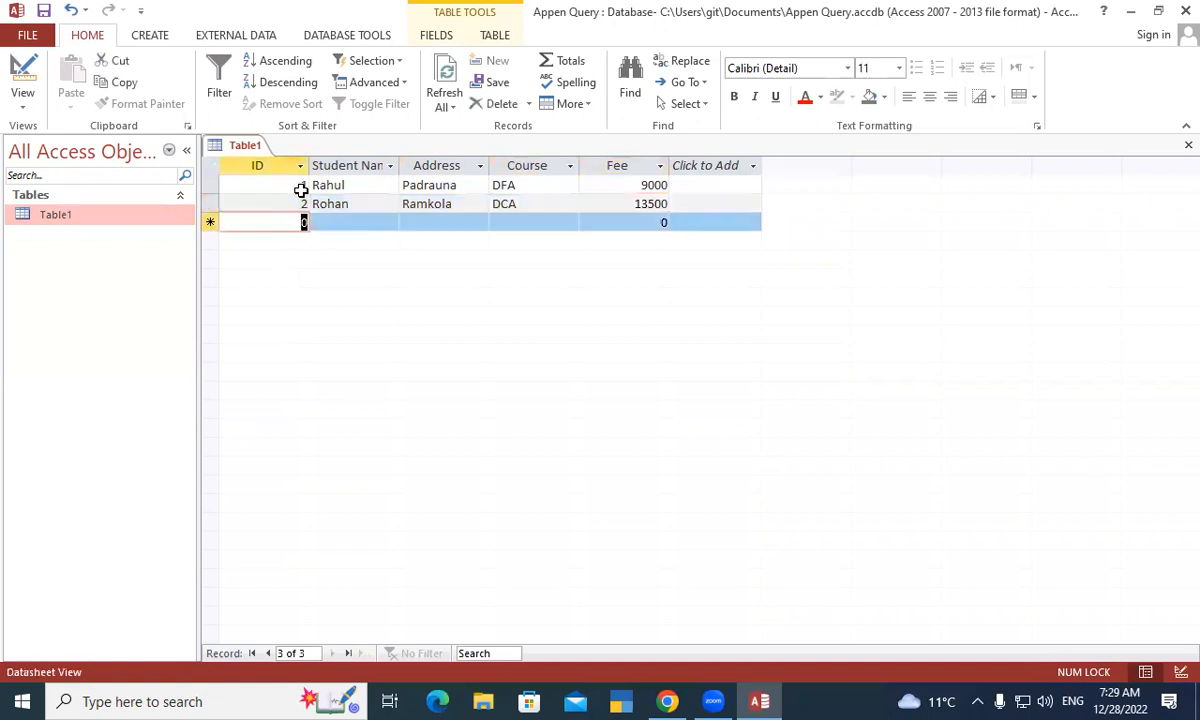
Enter record 3 in Table1 with ID 3, the student's name and address, course CCC and fee 5000.
key(Tab)
text(Chan)
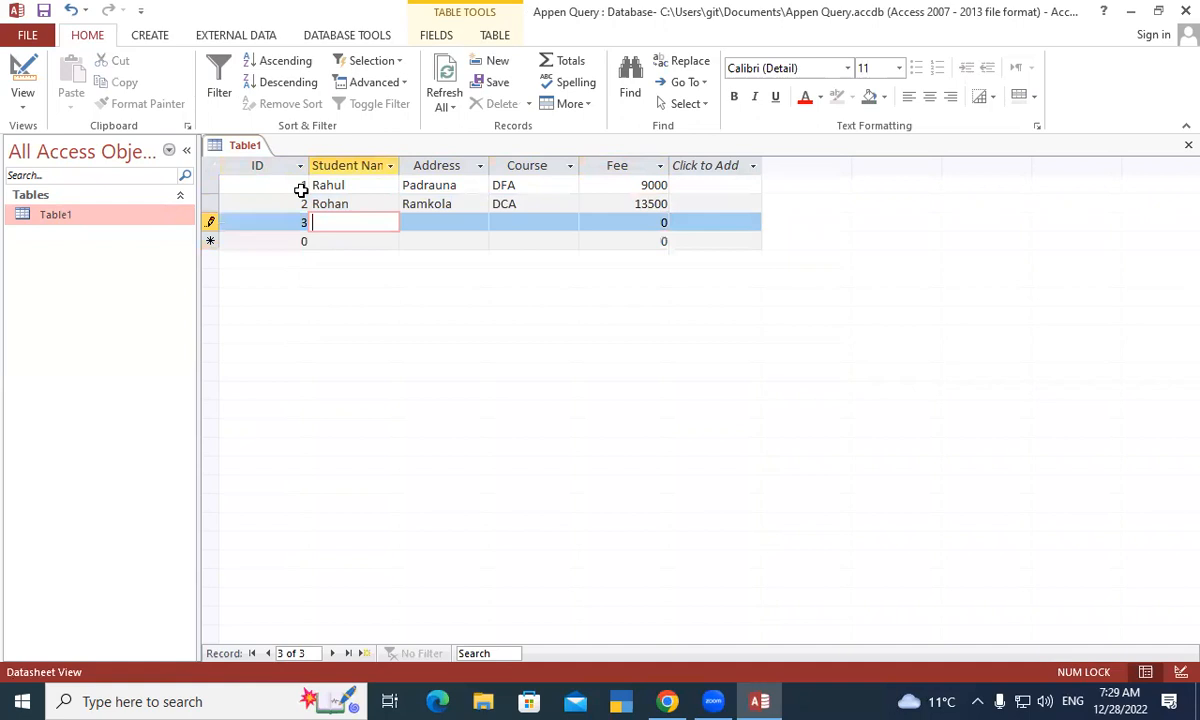
text(dan)
key(Tab)
text(Pad)
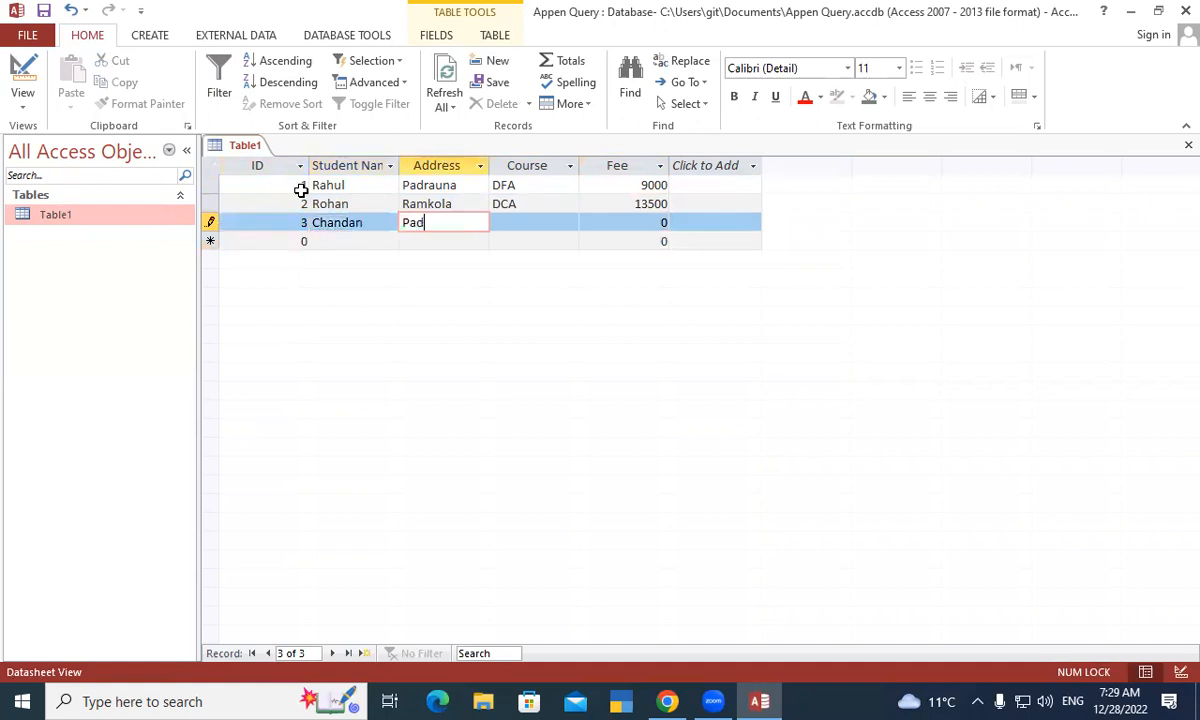
text(rauna)
key(Tab)
text(CCC)
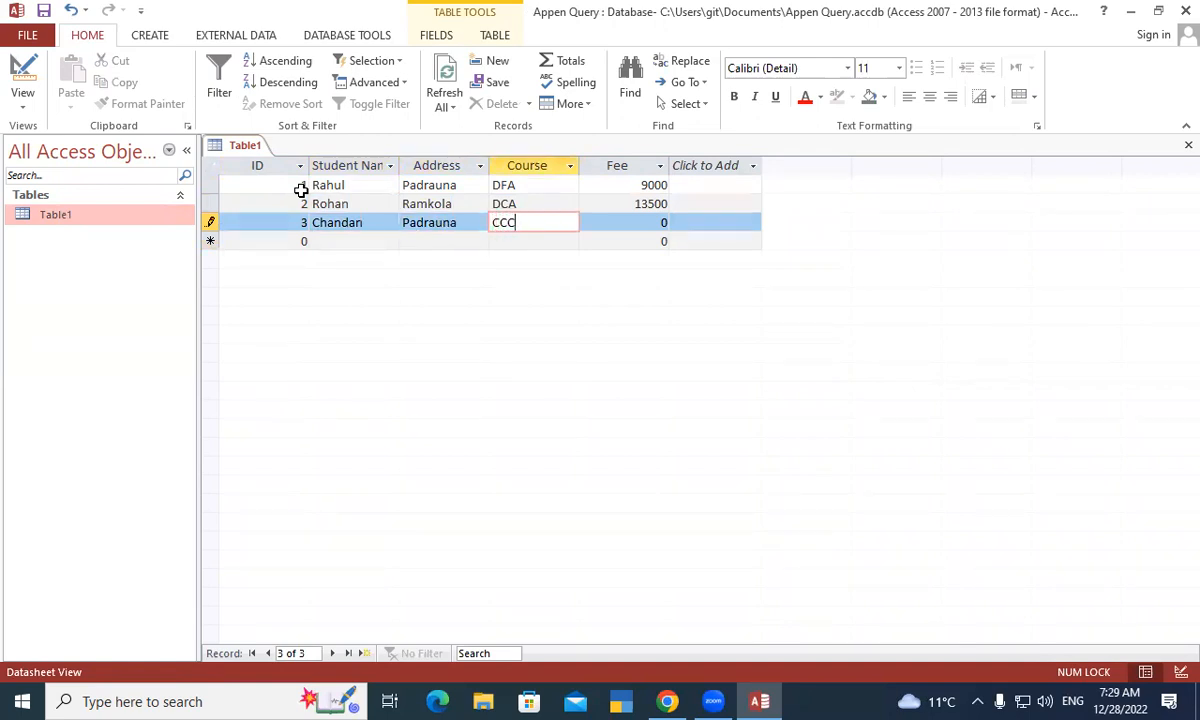
key(Tab)
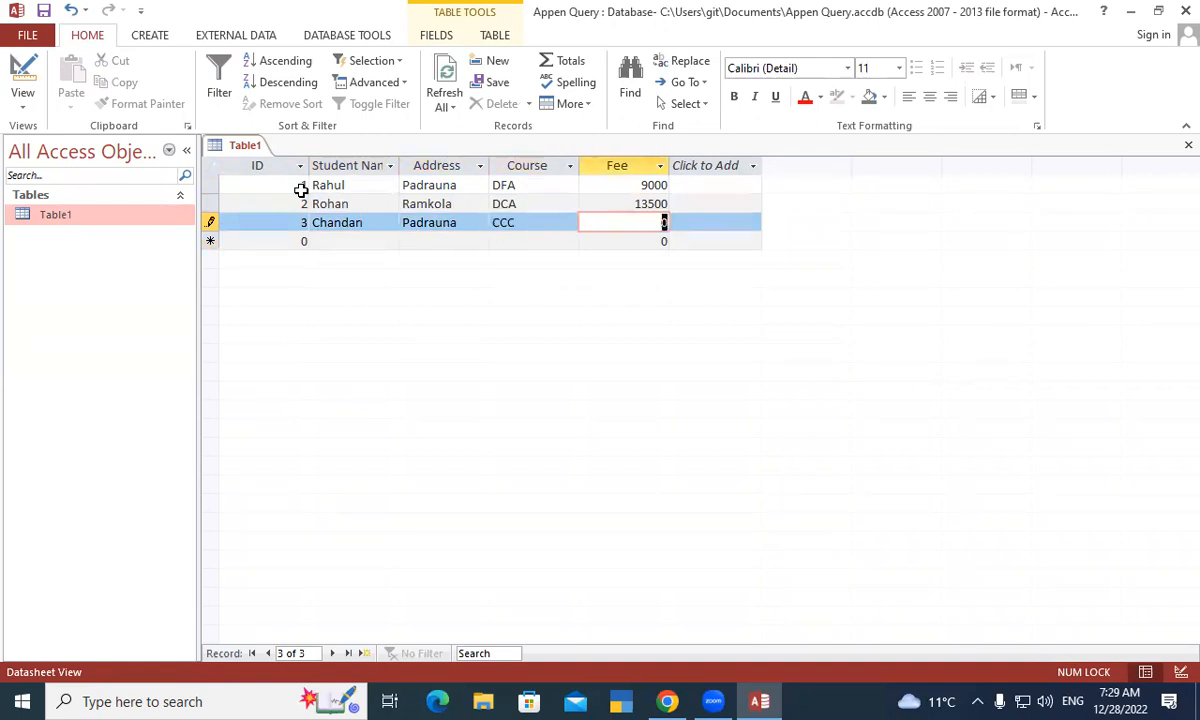
text(5000)
key(Tab)
Enter record 4 in Table1 with ID 4, the student's name and address, course Tally and fee 6000.
text(4)
key(Tab)
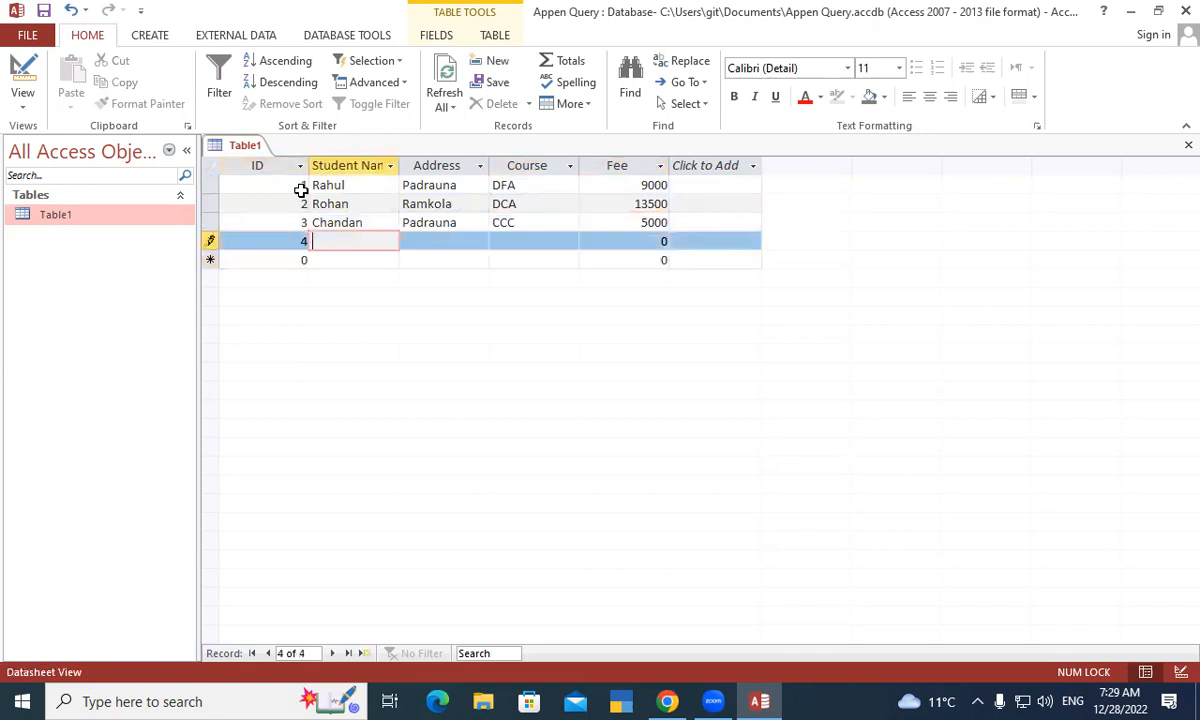
text(Ram)
key(Tab)
text(Padrauna)
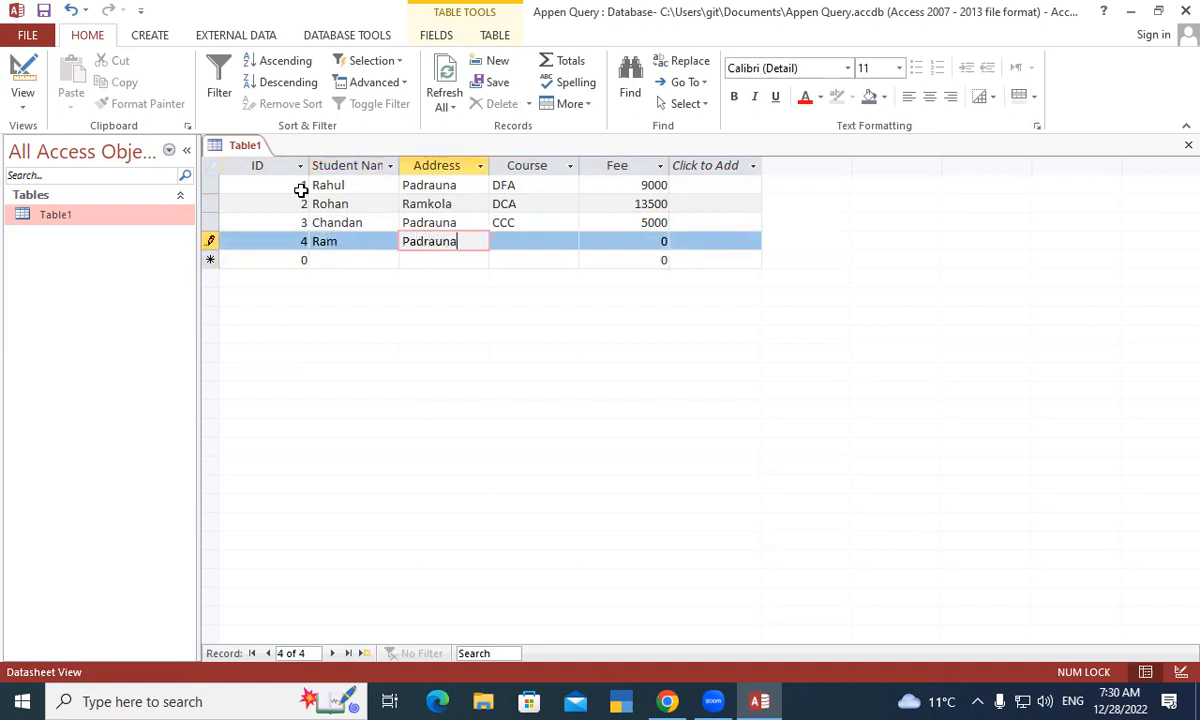
key(Tab)
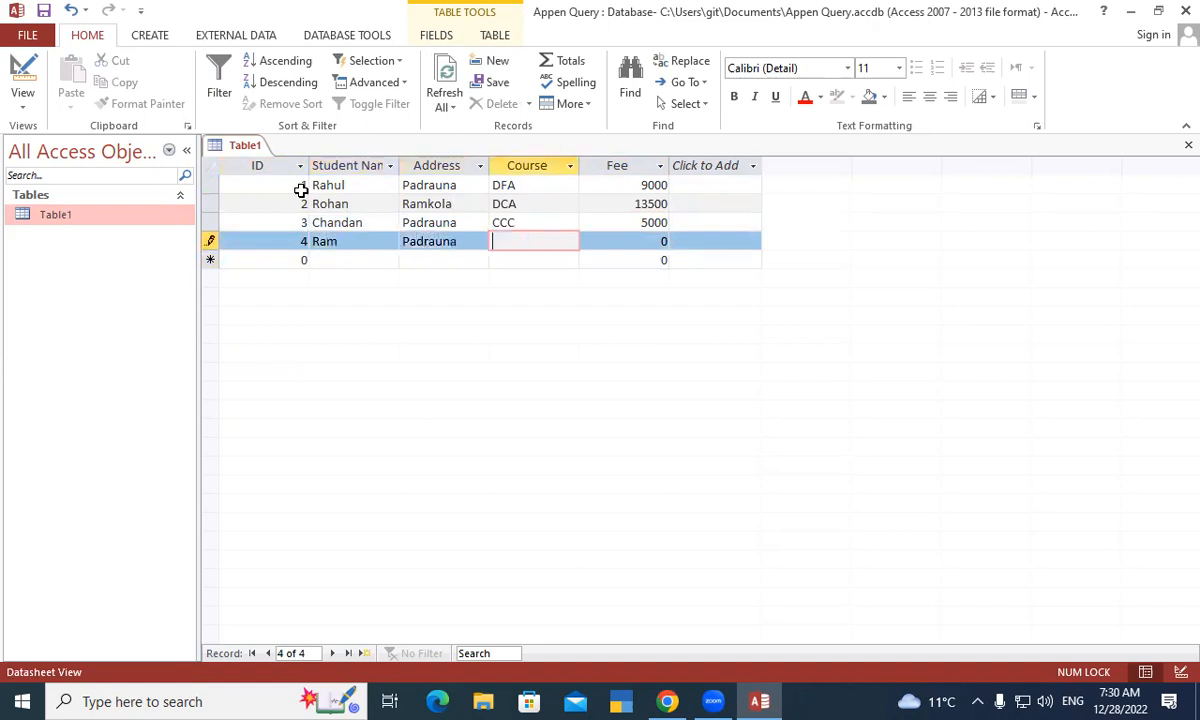
text(TA)
key(BackSpace)
text(ally)
key(Tab)
text(6000)
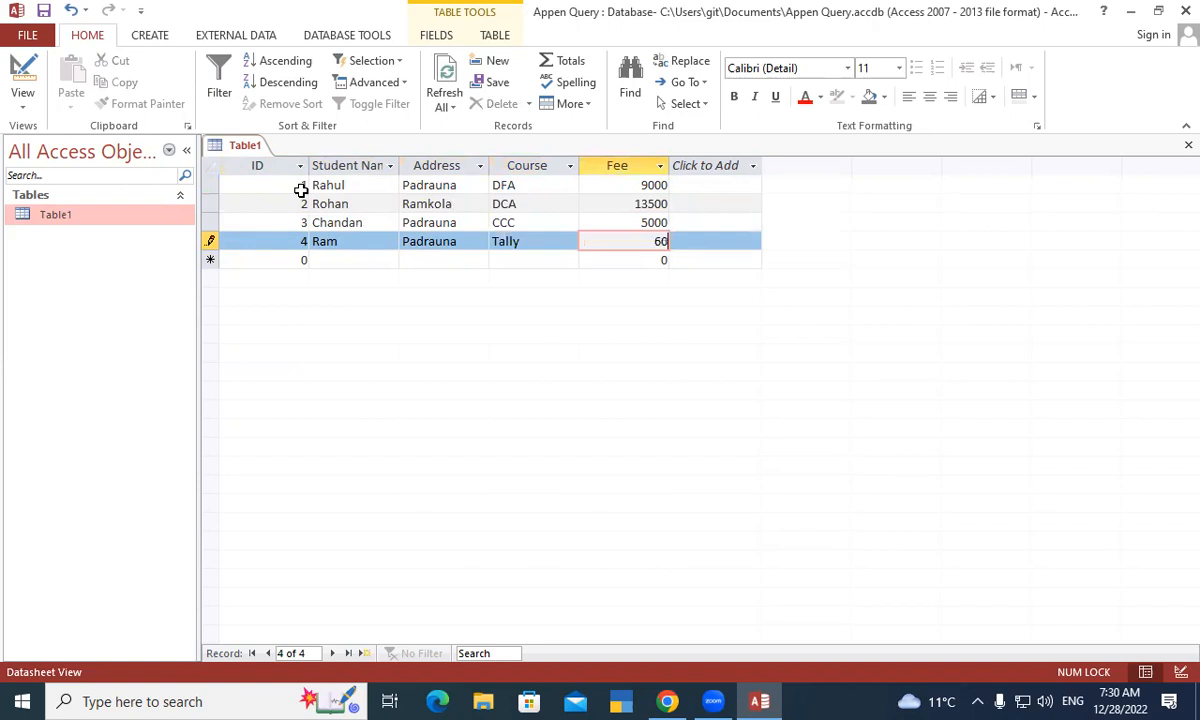
key(Tab)
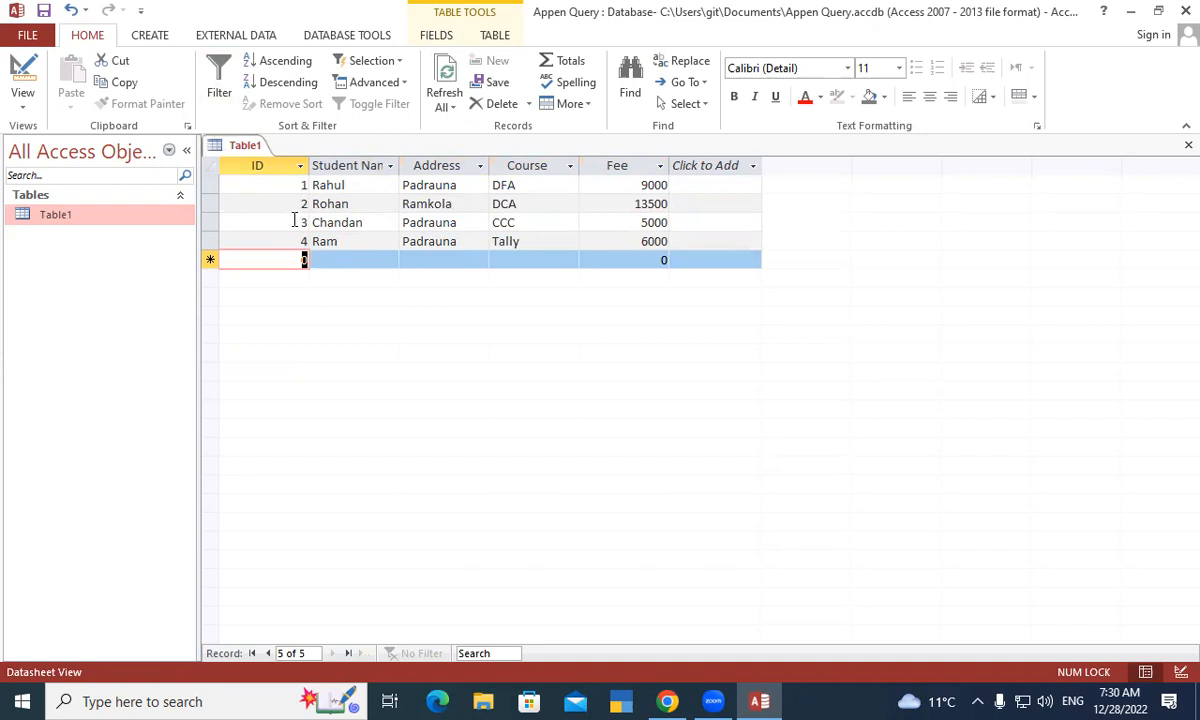
Save Table1 with its student records and close it.
right_click(240, 150)
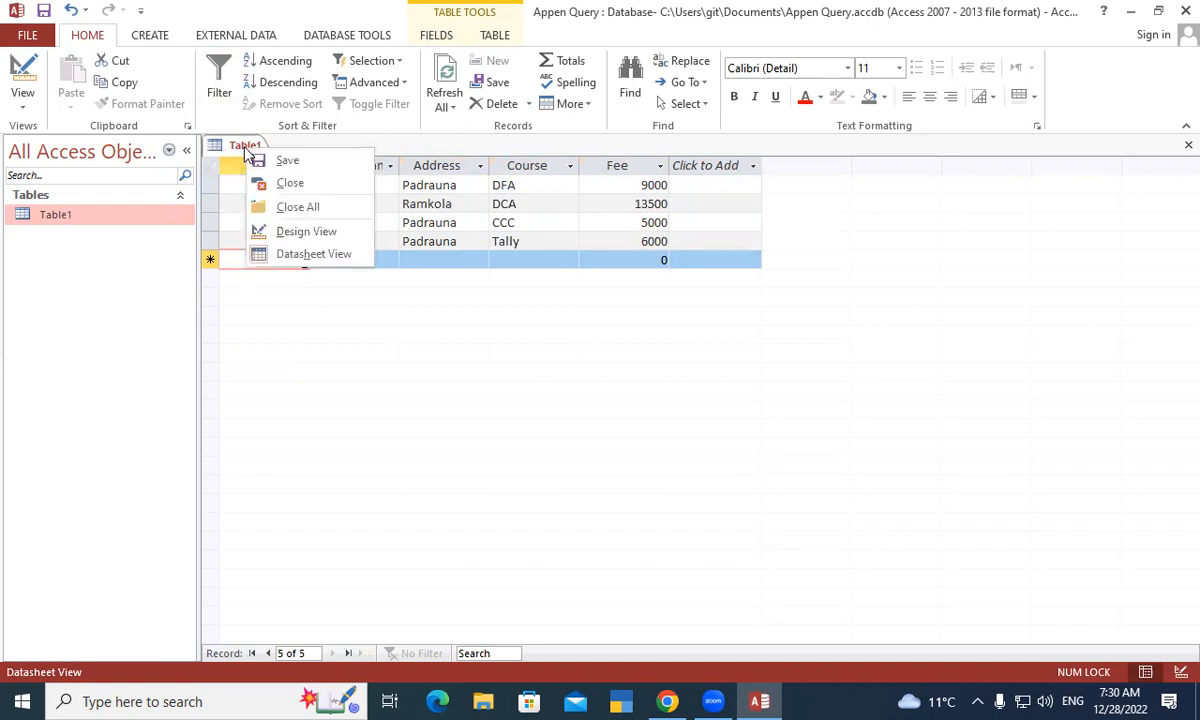
click(280, 163)
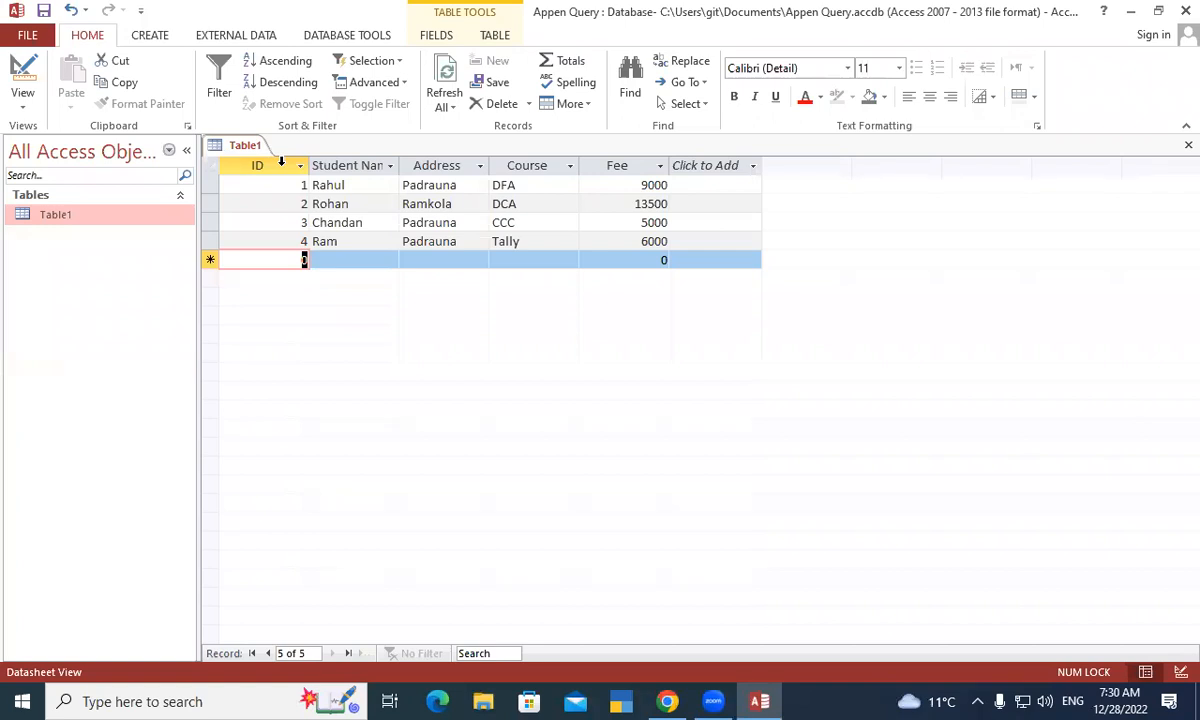
right_click(241, 144)
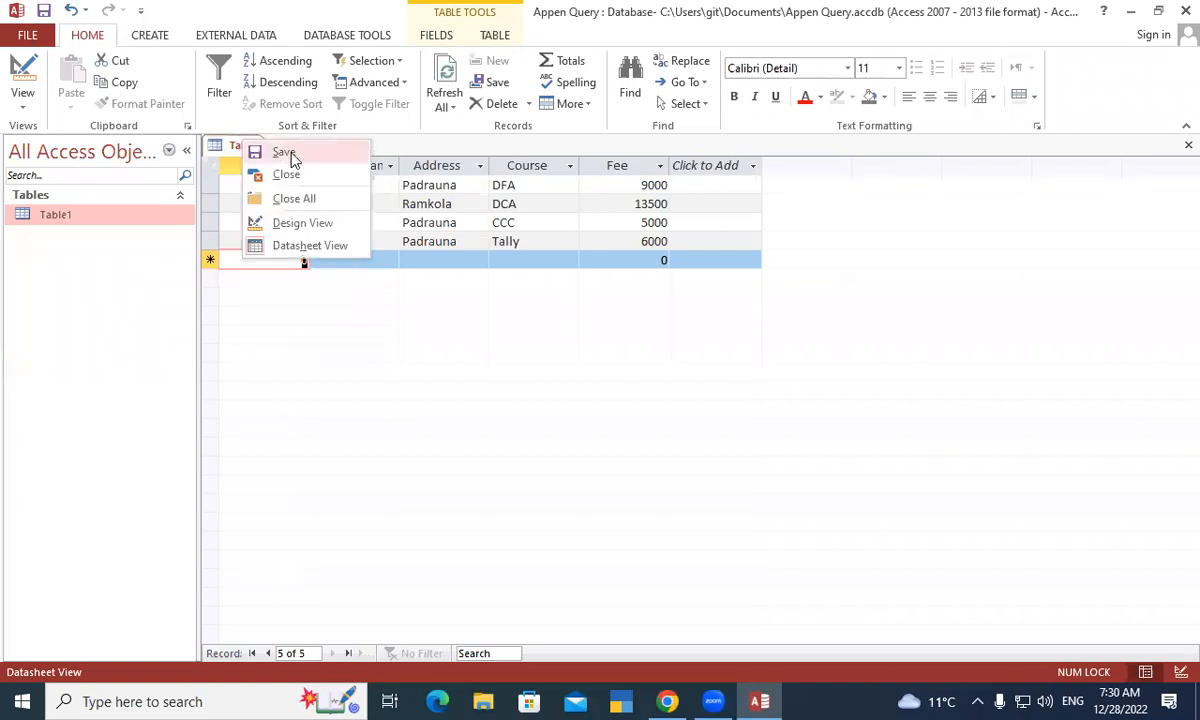
click(276, 158)
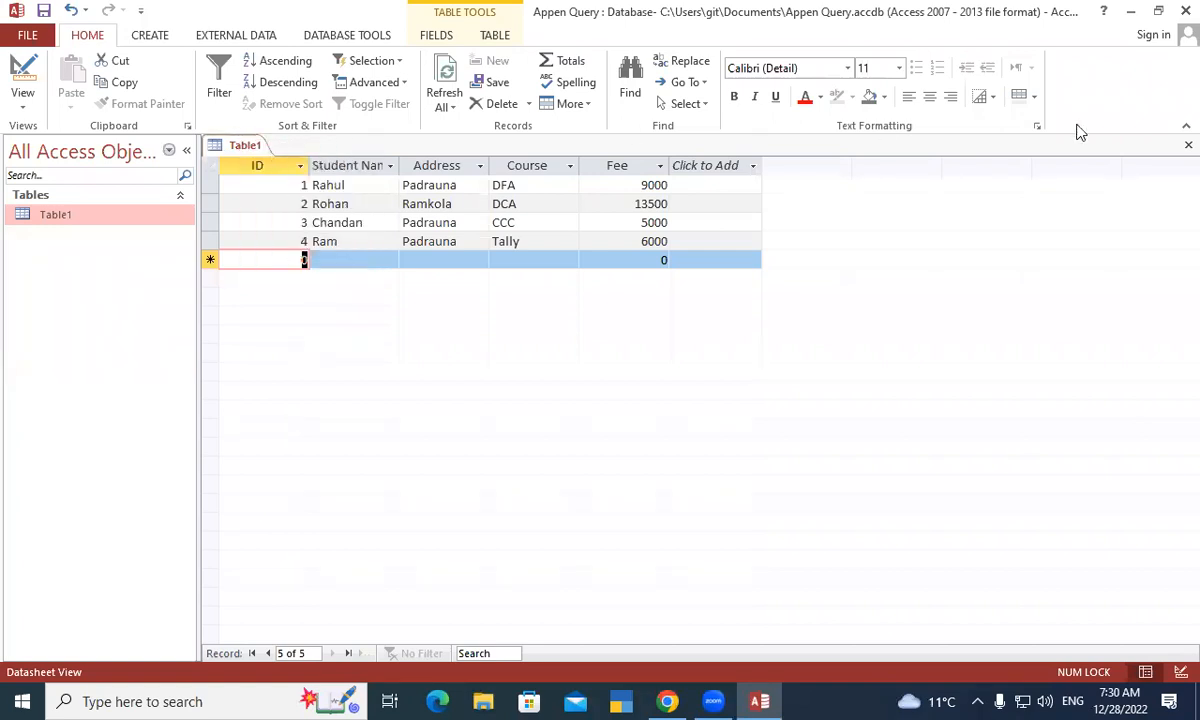
click(1172, 150)
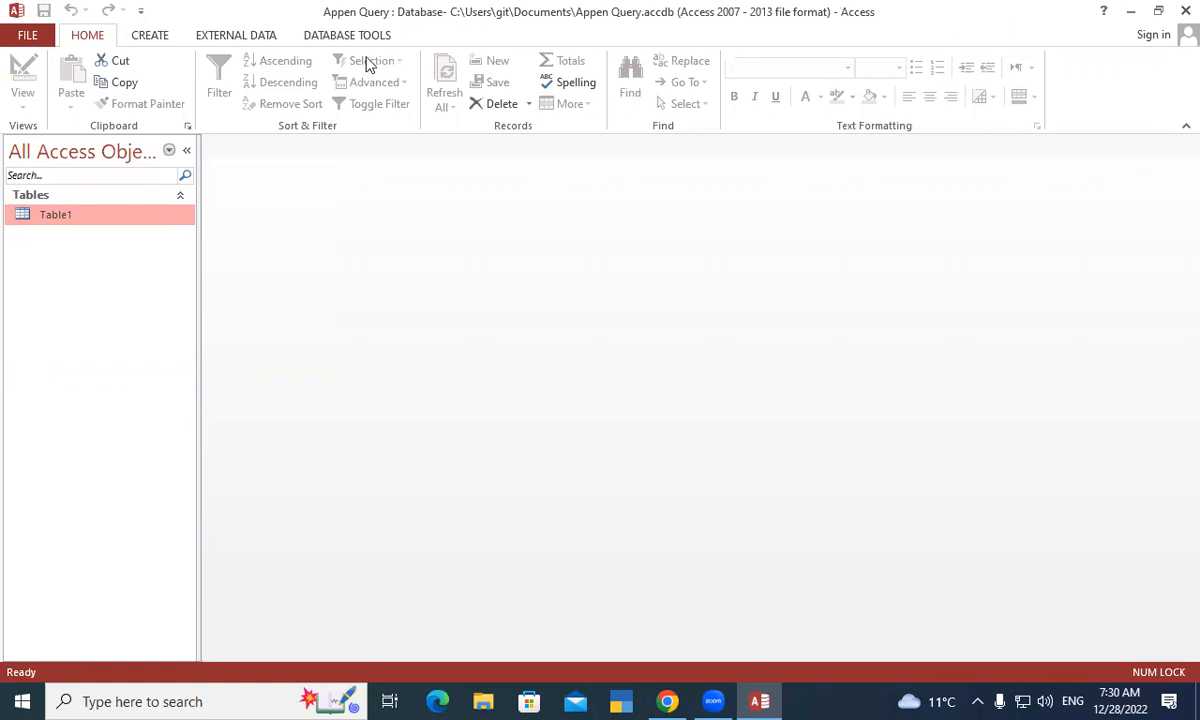
Create a new table and open it in Design View, saving it as Table2.
click(148, 35)
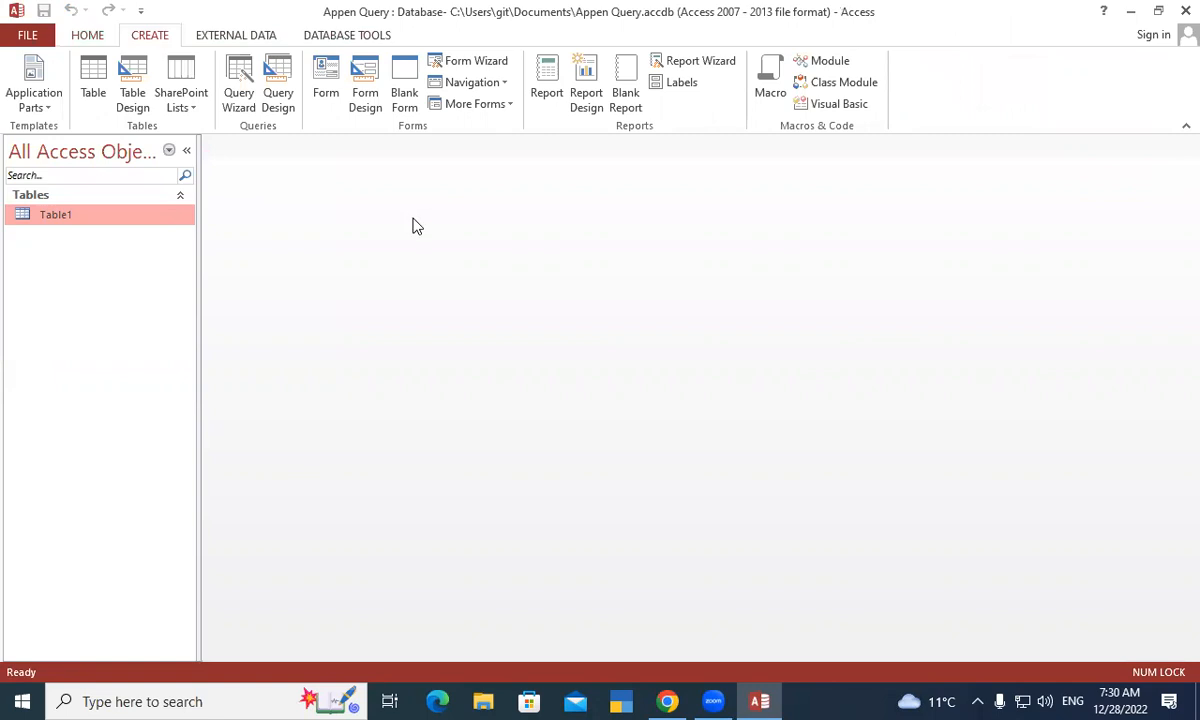
click(93, 80)
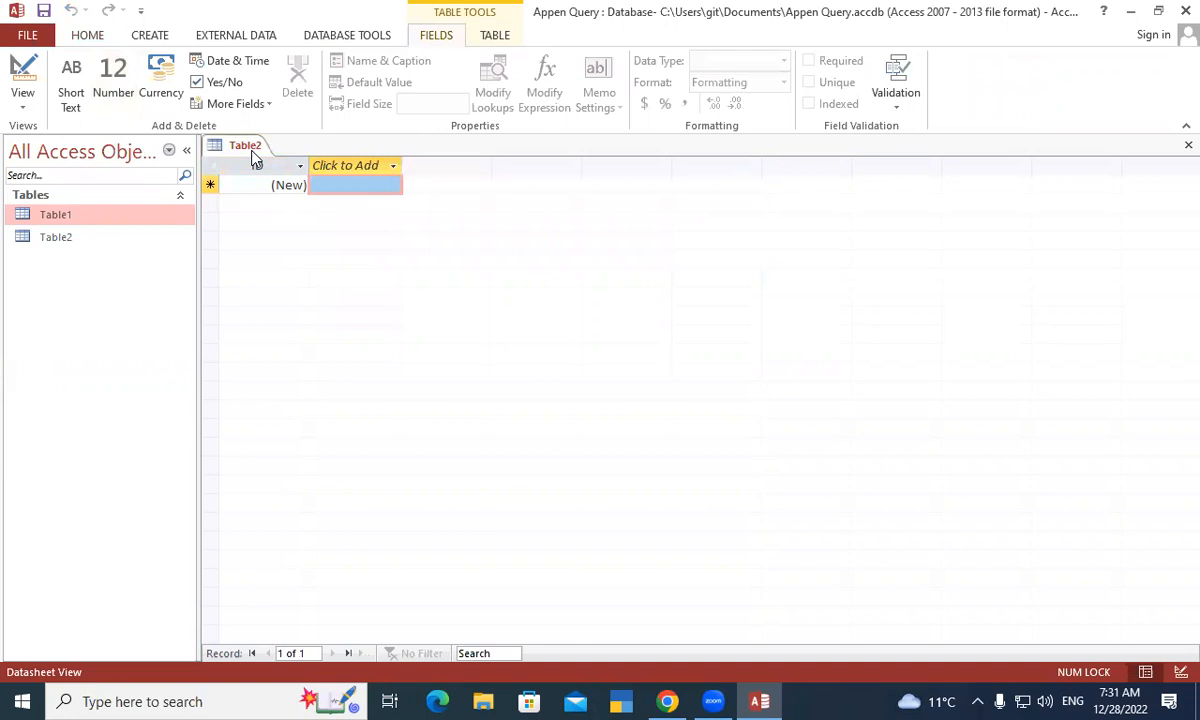
right_click(235, 145)
click(295, 224)
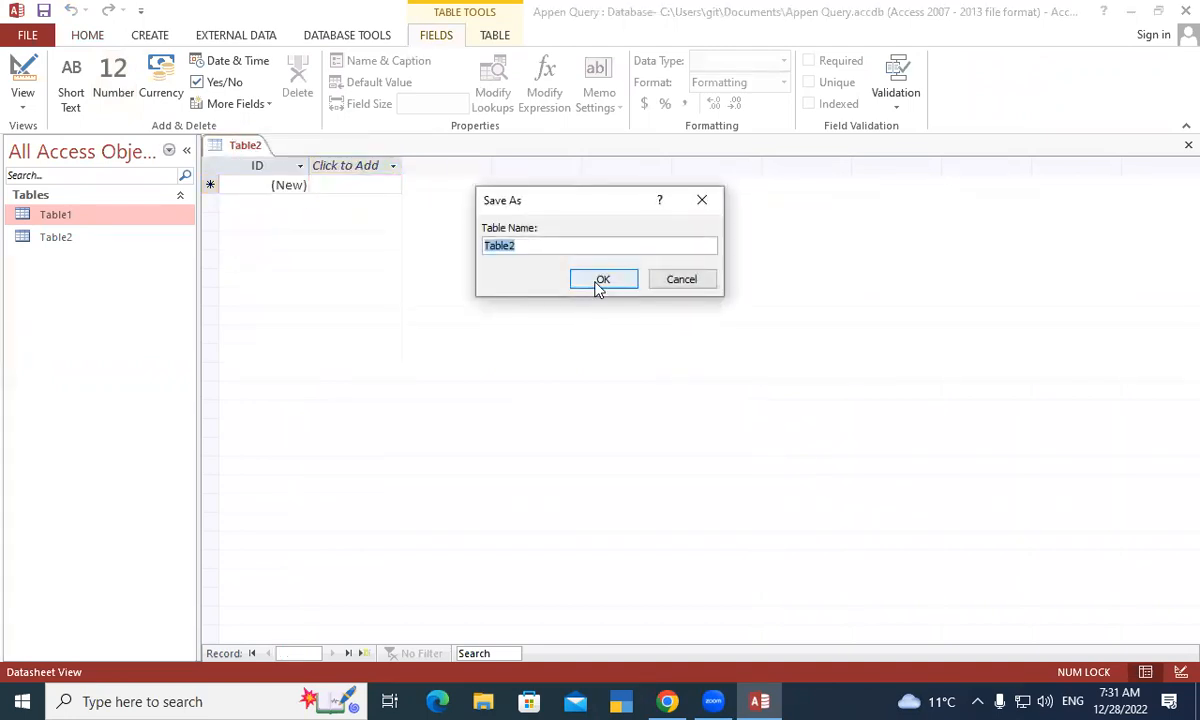
click(600, 281)
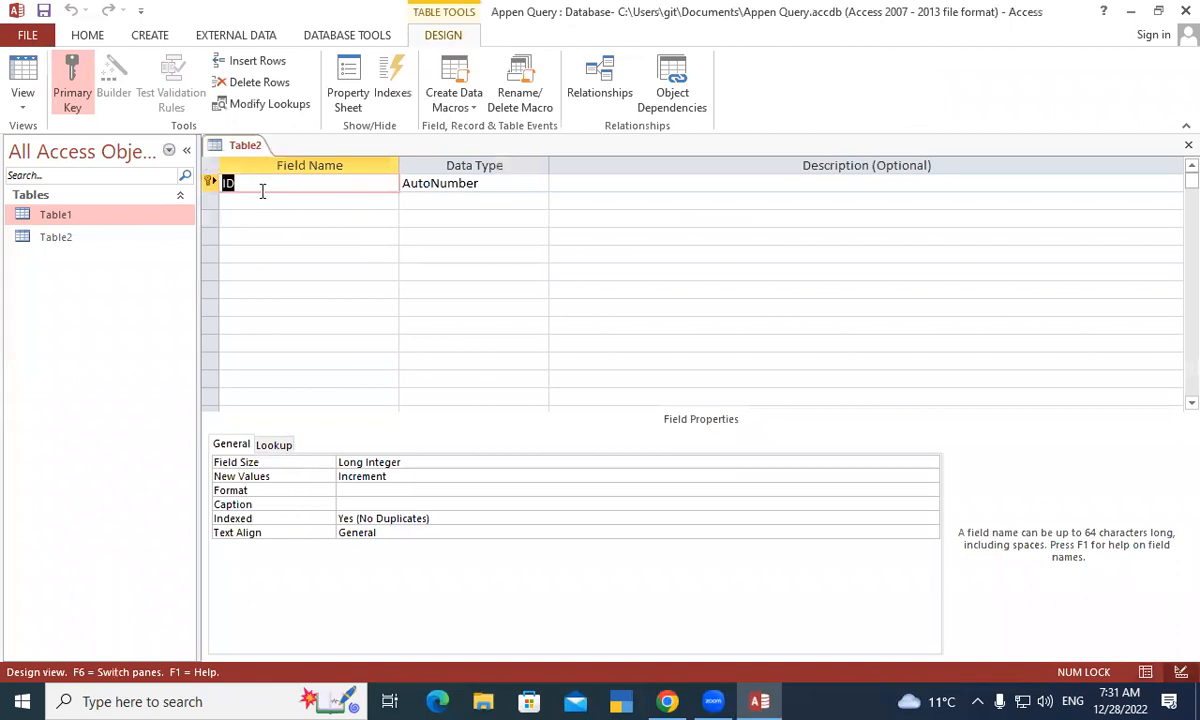
Set the data type of Table2's ID field to Number.
key(Tab)
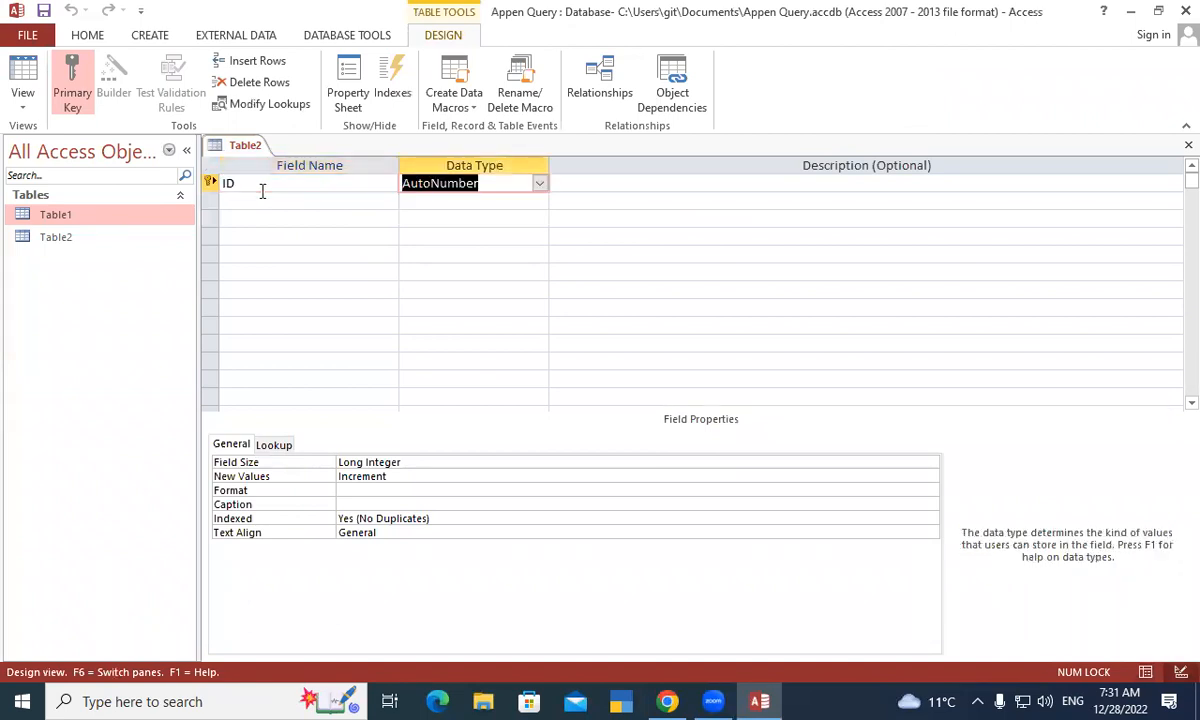
text(n)
key(Tab)
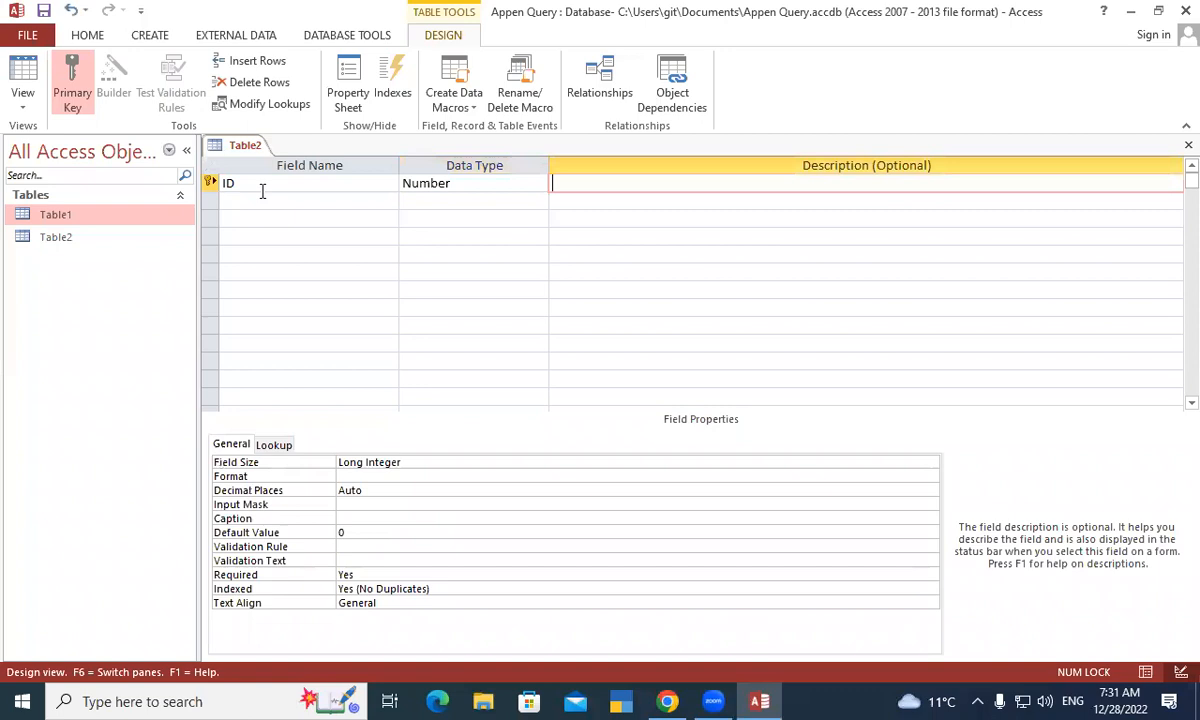
key(Tab)
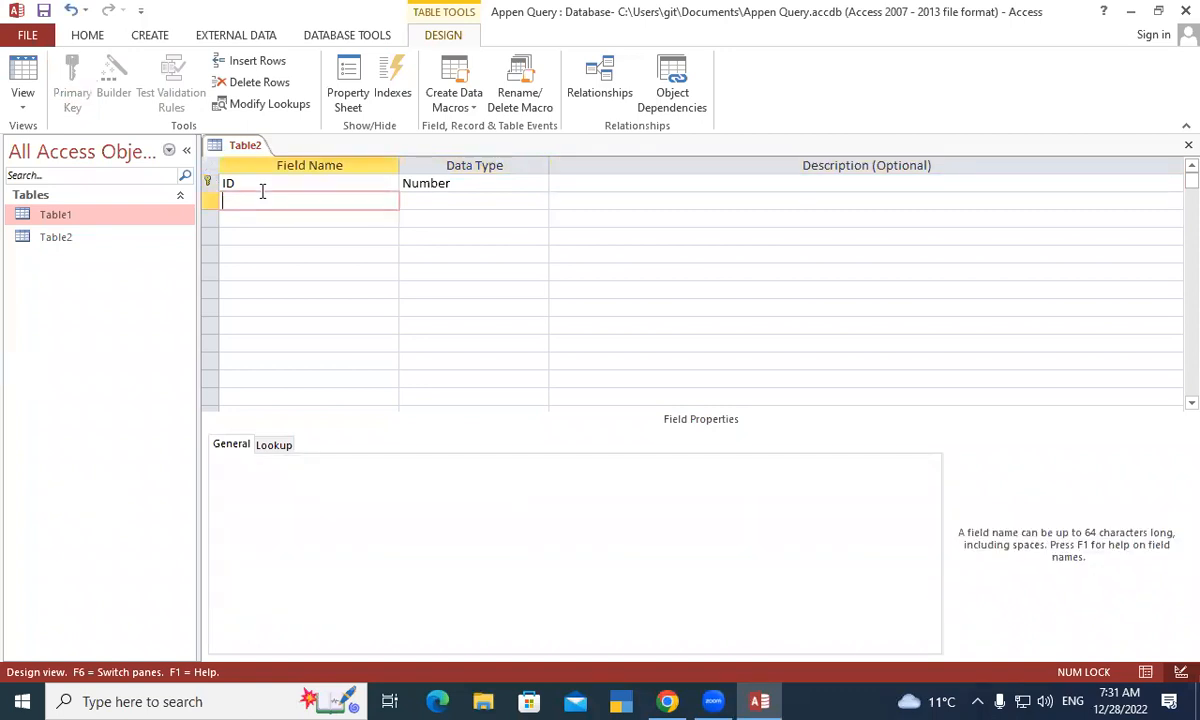
Add Student and Address fields below ID, both with the Short Text data type.
text(Student)
key(Tab)
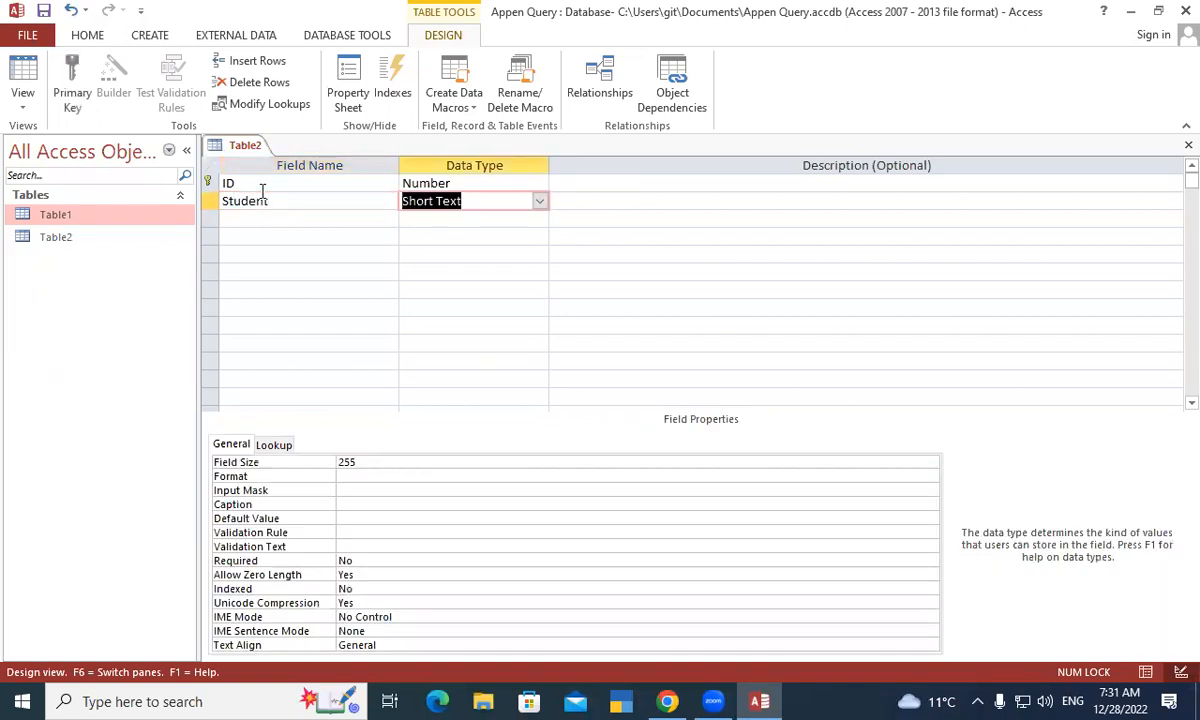
key(Tab)
key(Tab)
text(Address)
key(Tab)
key(Tab)
key(Tab)
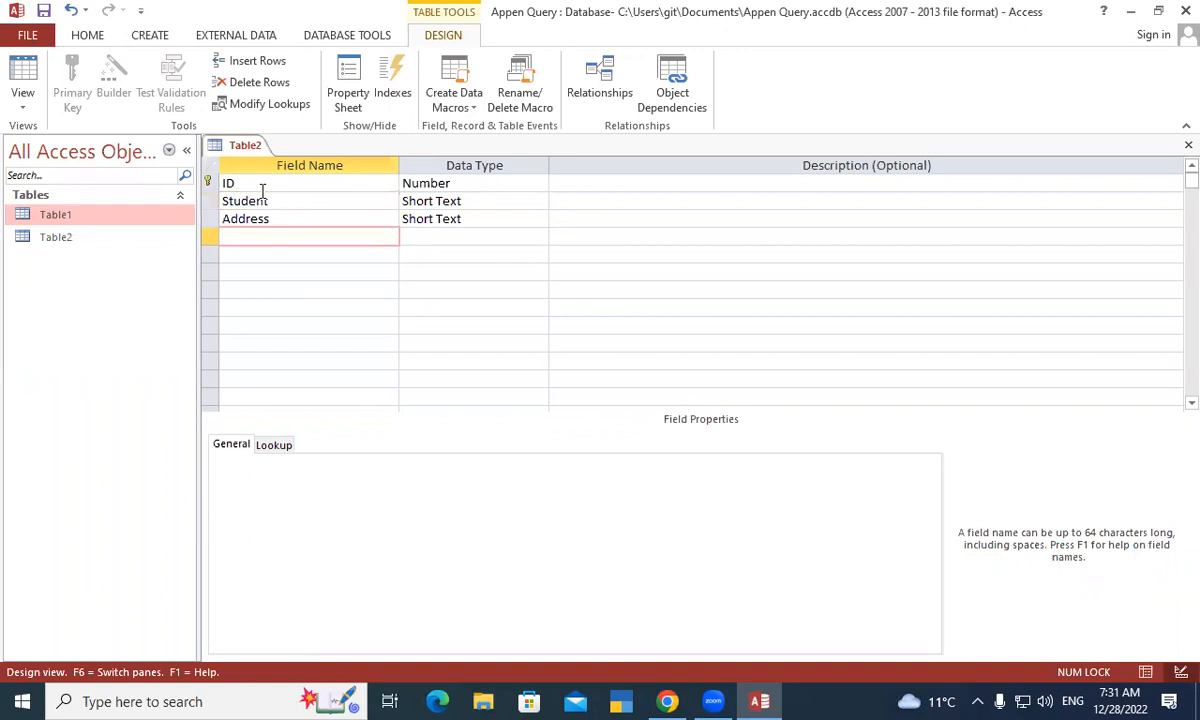
Add a Course field as Short Text and a Fee field as Number below Address.
text(Course)
key(Tab)
key(Tab)
key(Tab)
text(Fee)
key(Tab)
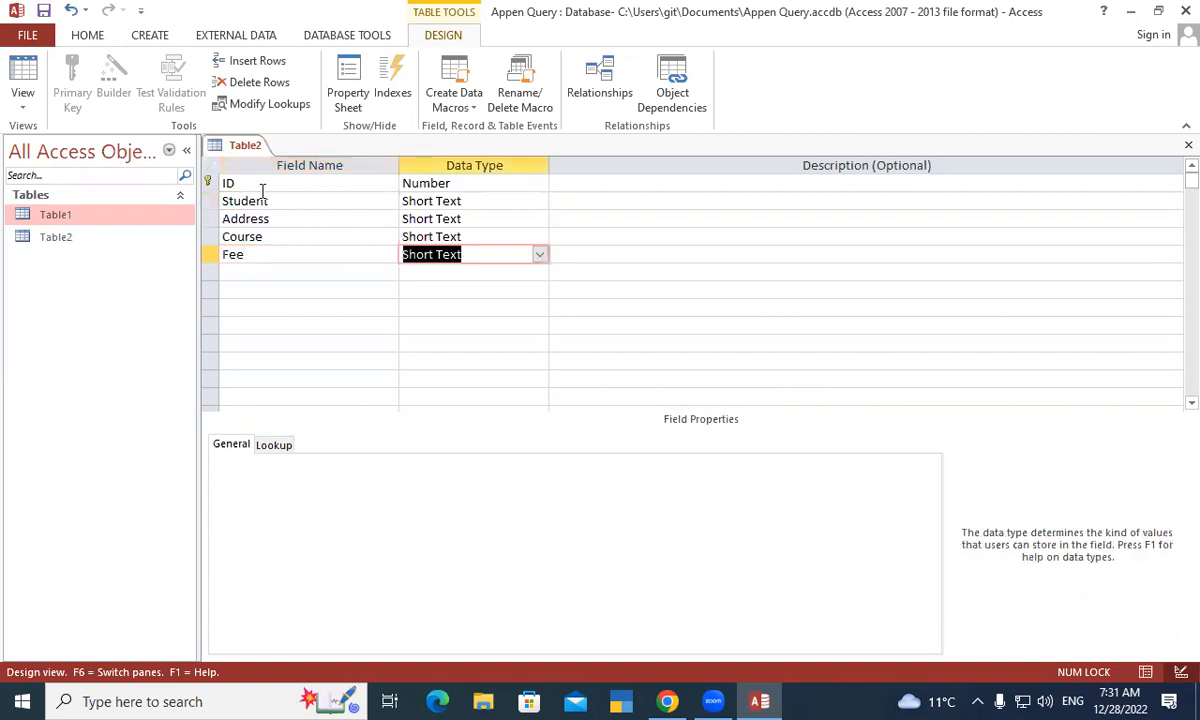
text(n)
key(Tab)
key(Tab)
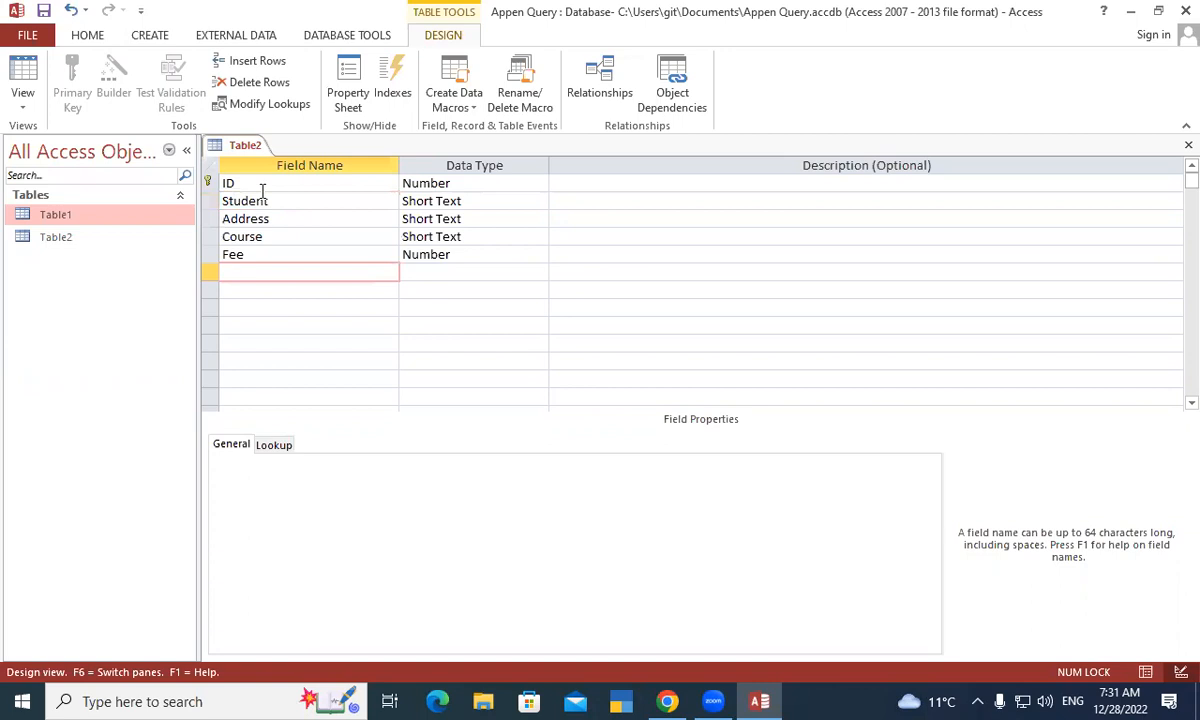
Save the design of Table2 and switch the table to Datasheet View.
right_click(234, 148)
click(293, 165)
right_click(250, 146)
click(296, 161)
right_click(248, 146)
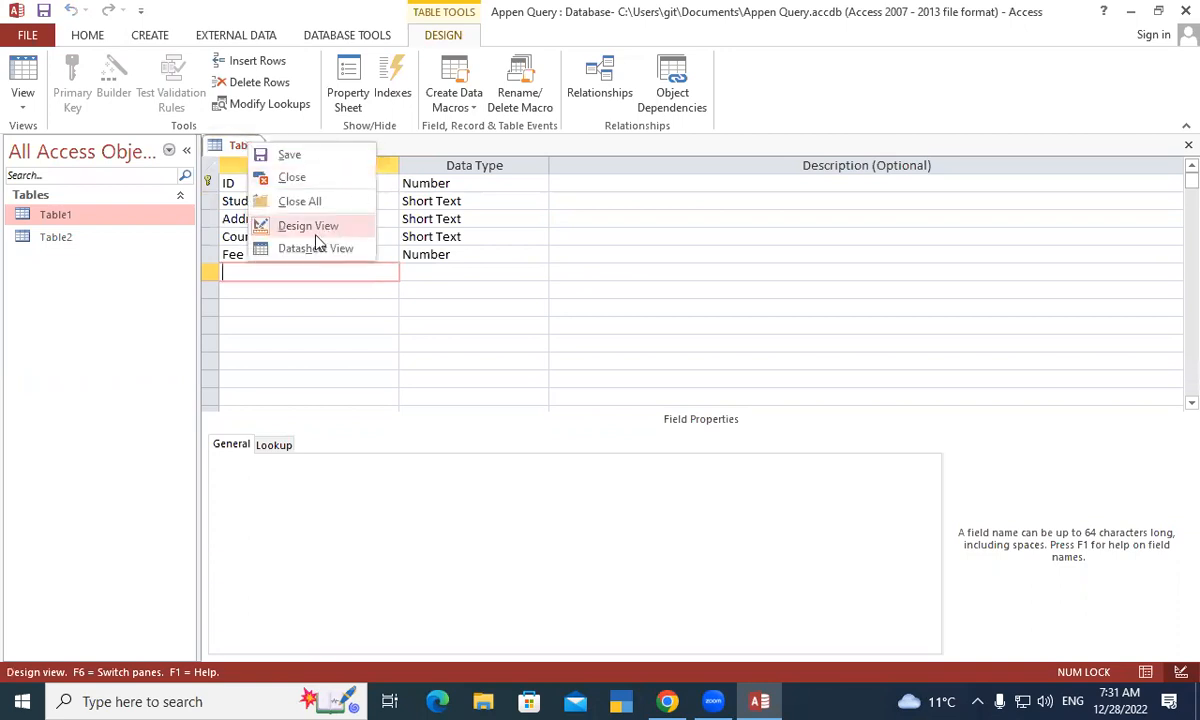
click(338, 250)
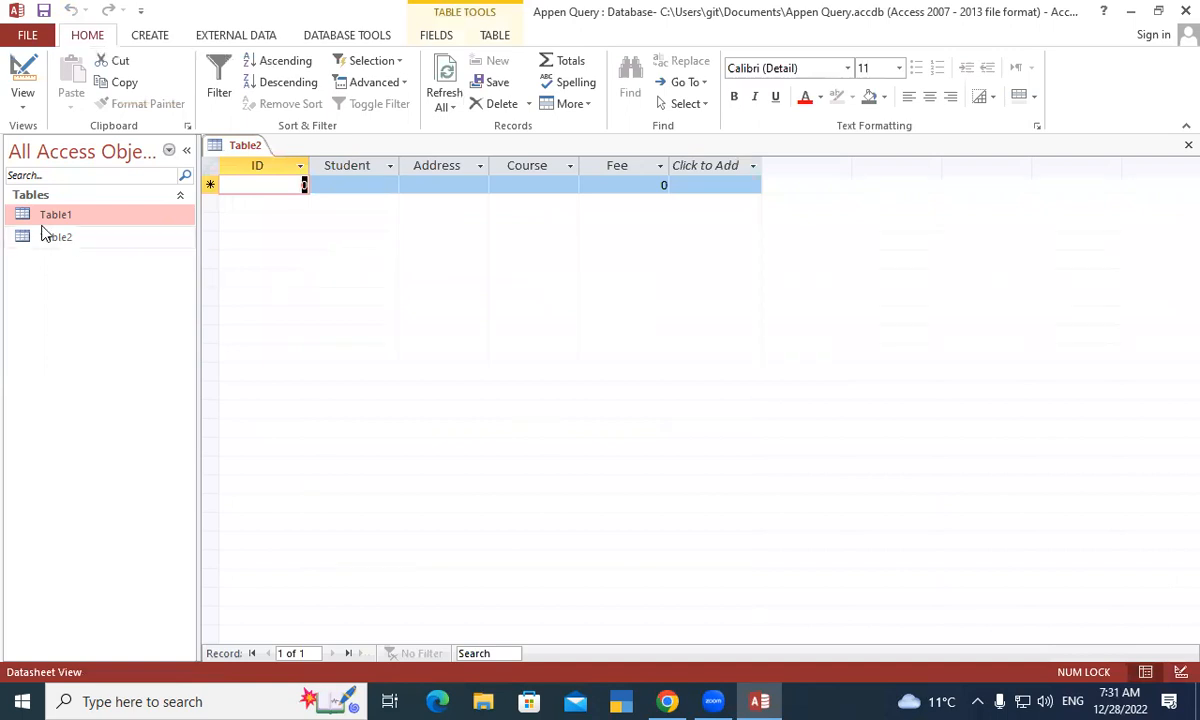
Open Table1 to check its existing records and IDs, and return to Table2.
click(110, 220)
double_click(110, 218)
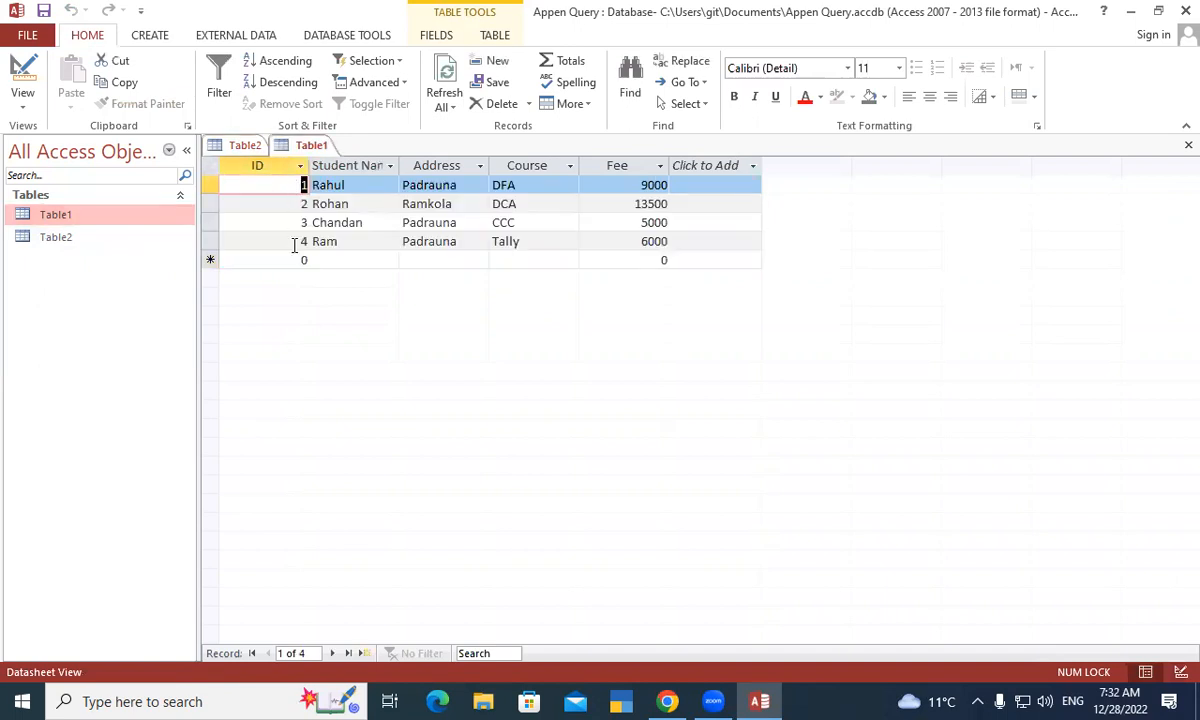
double_click(93, 245)
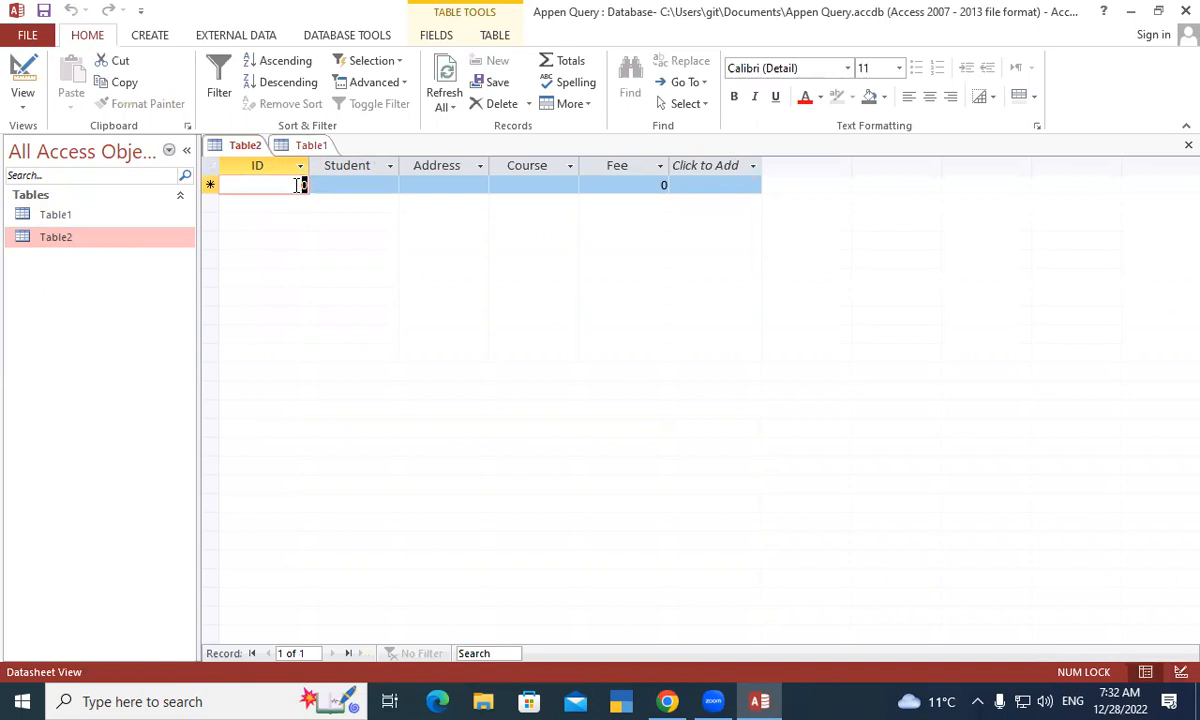
Enter a record in Table2 with ID 5, the student's name and address, course ADCA and fee 15000.
text(5)
key(Tab)
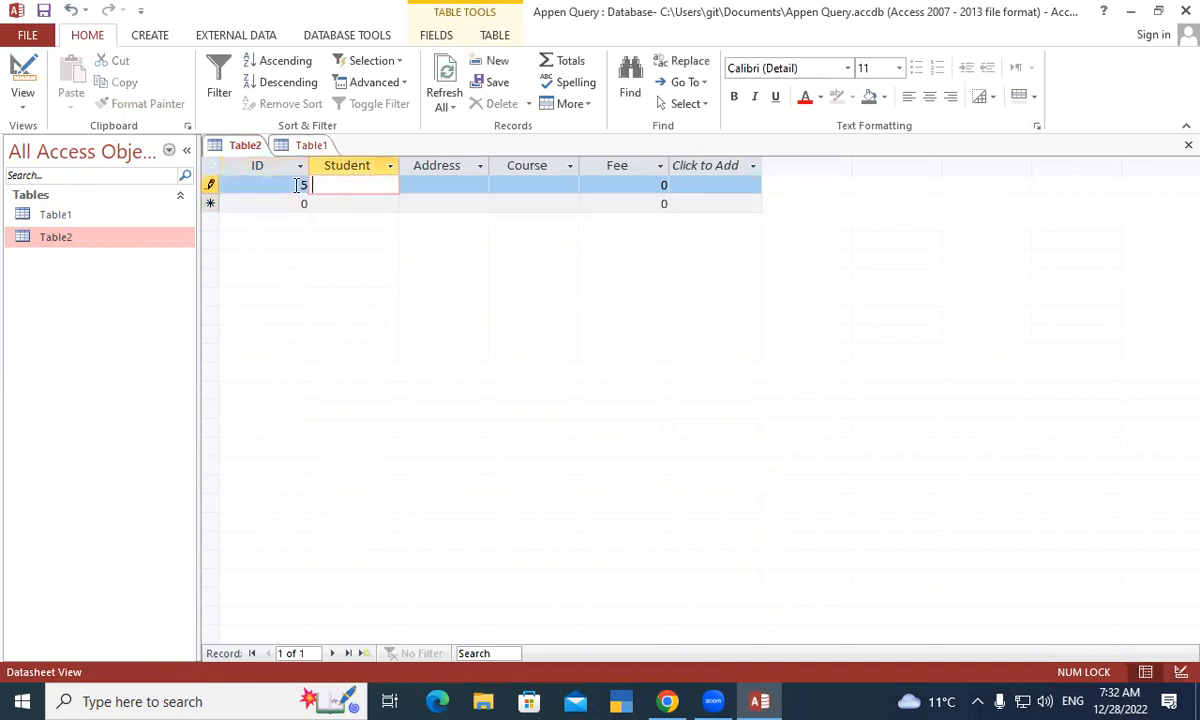
text(Shubham)
key(Tab)
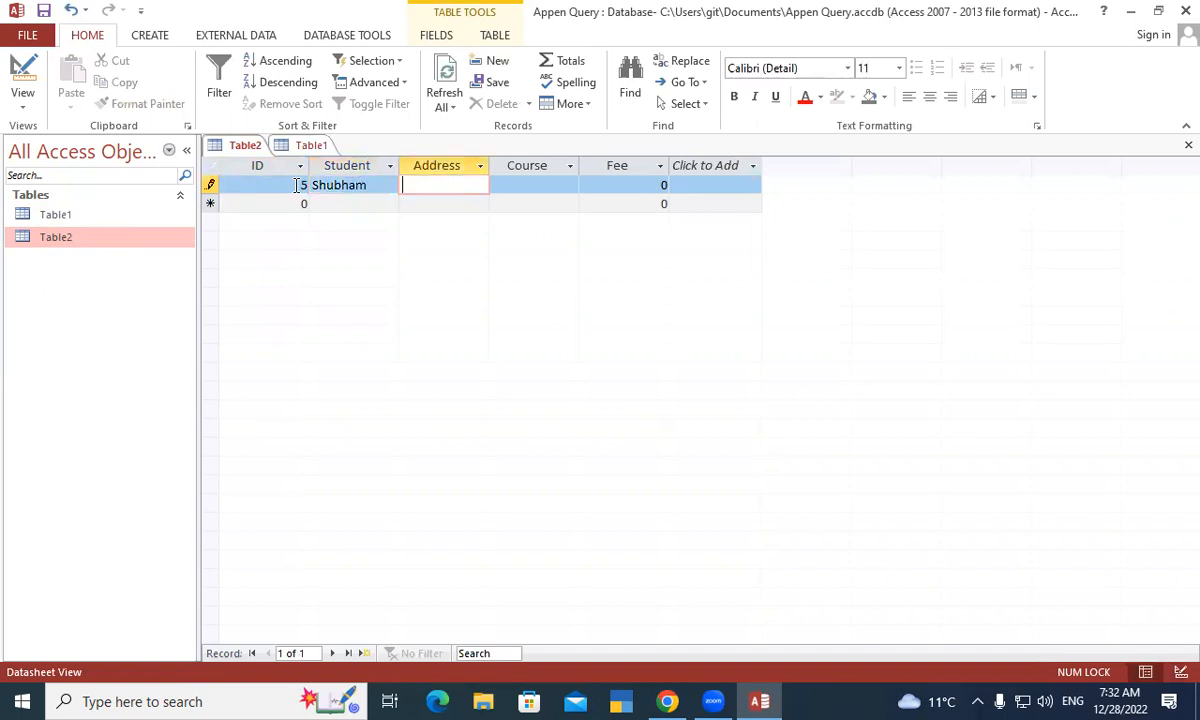
text(Khirkiya)
key(Tab)
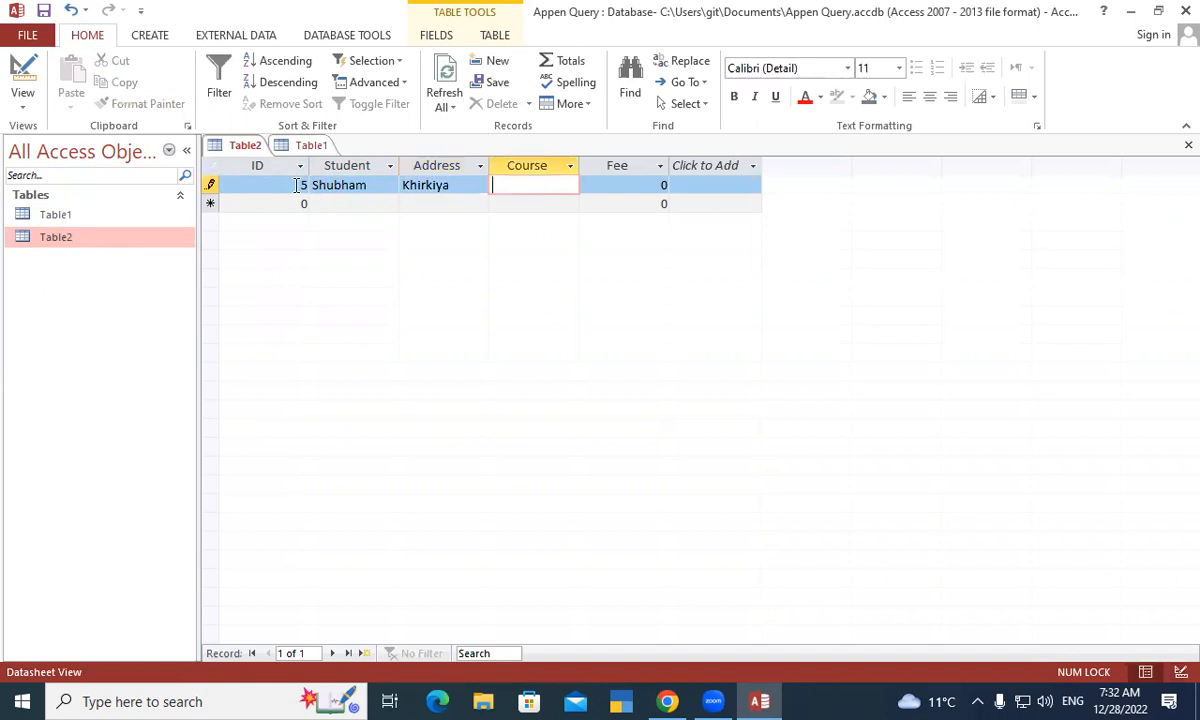
text(ADCA)
key(Tab)
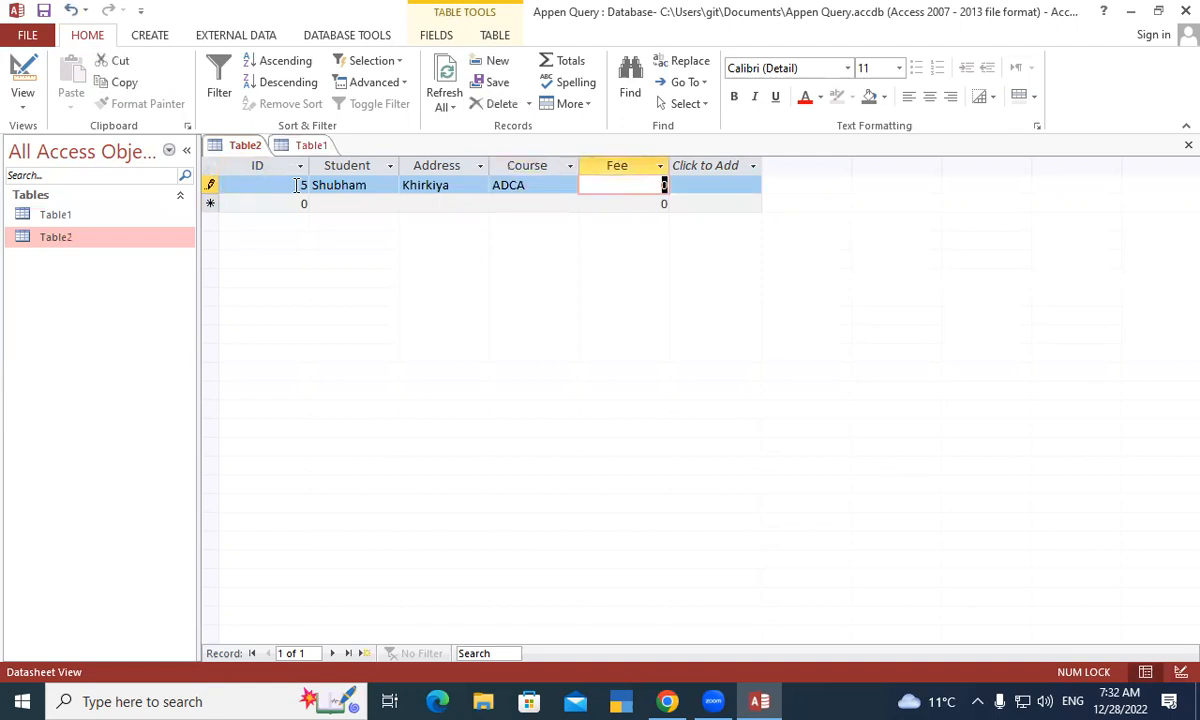
text(15000)
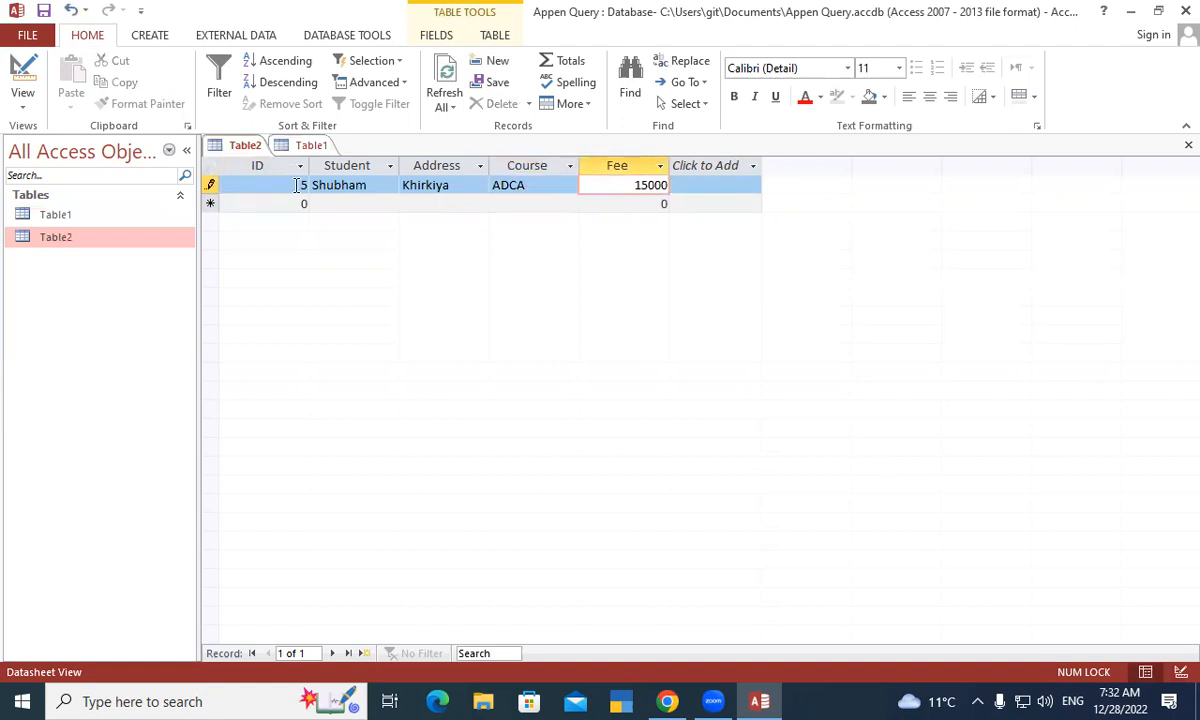
key(Tab)
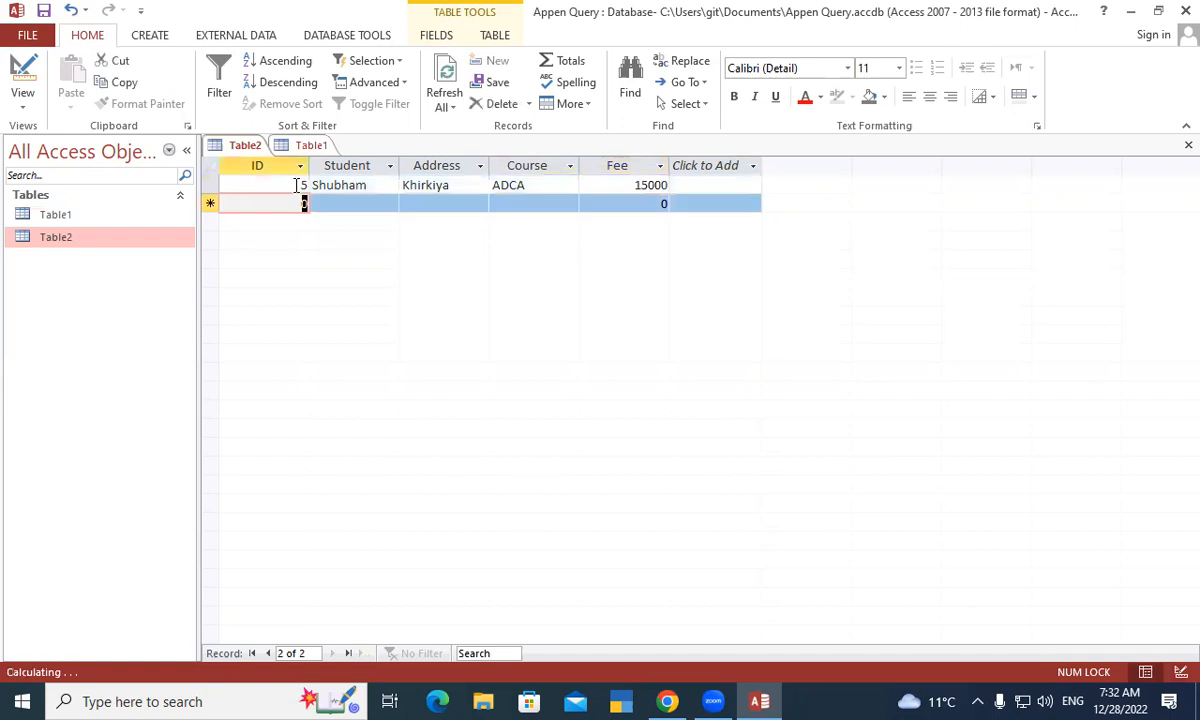
Enter a record in Table2 with ID 6, the student's name and address, course ADCA and fee 15000.
text(6)
key(Tab)
text(Ado)
key(BackSpace)
text(itya)
key(Tab)
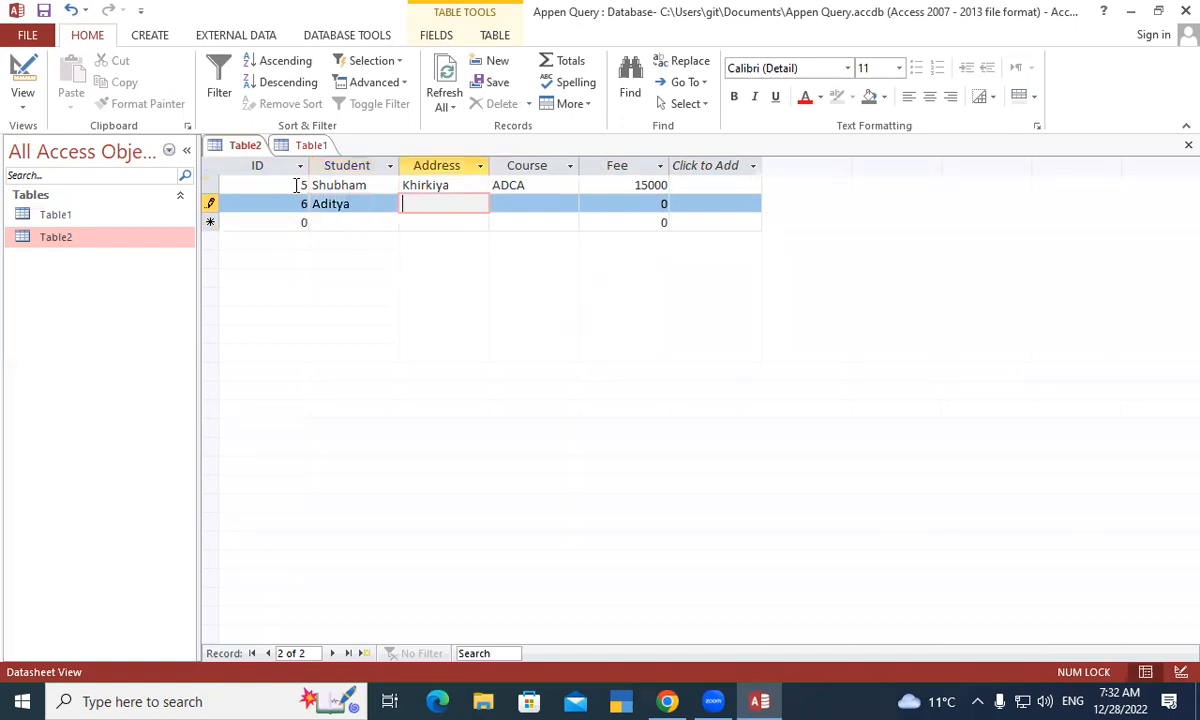
text(Khirkiya)
key(Tab)
text(AS)
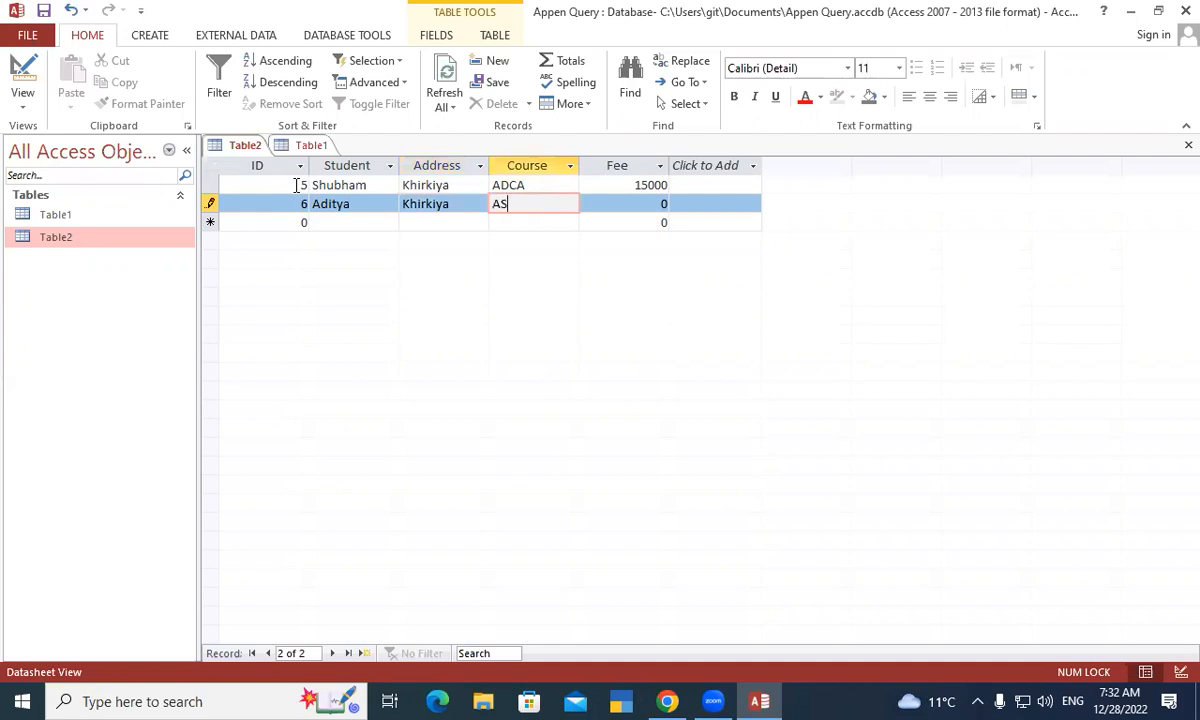
key(BackSpace)
text(DCA)
key(Tab)
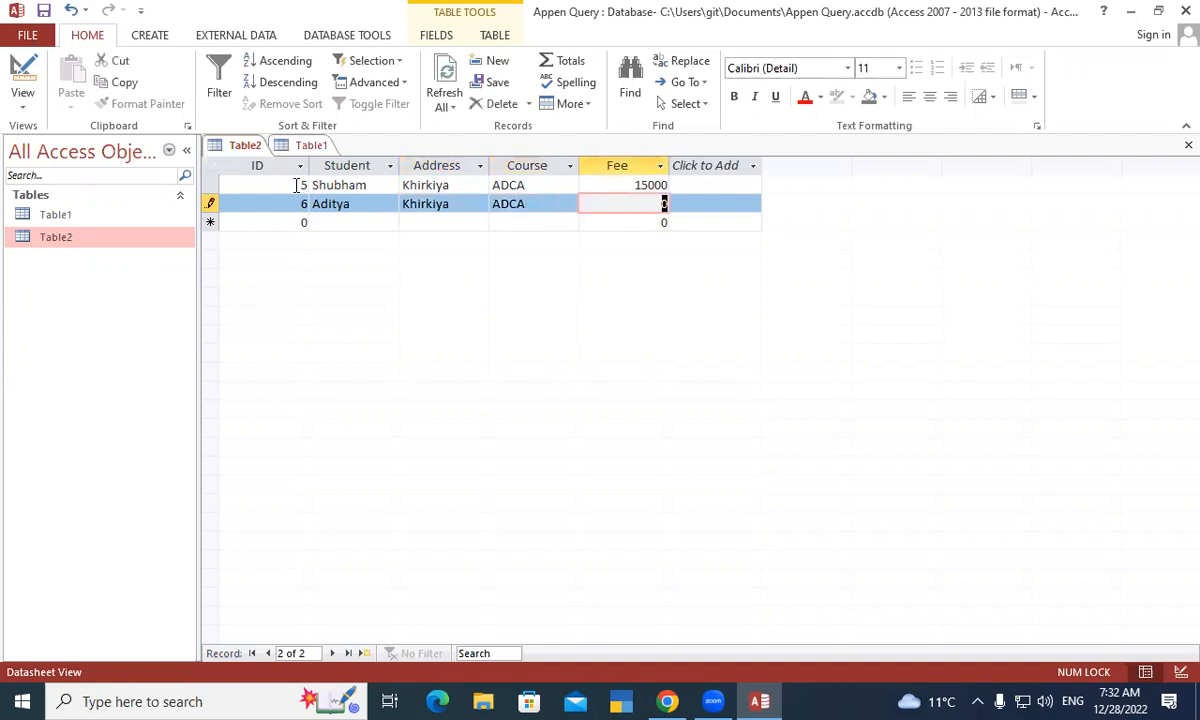
text(1500)
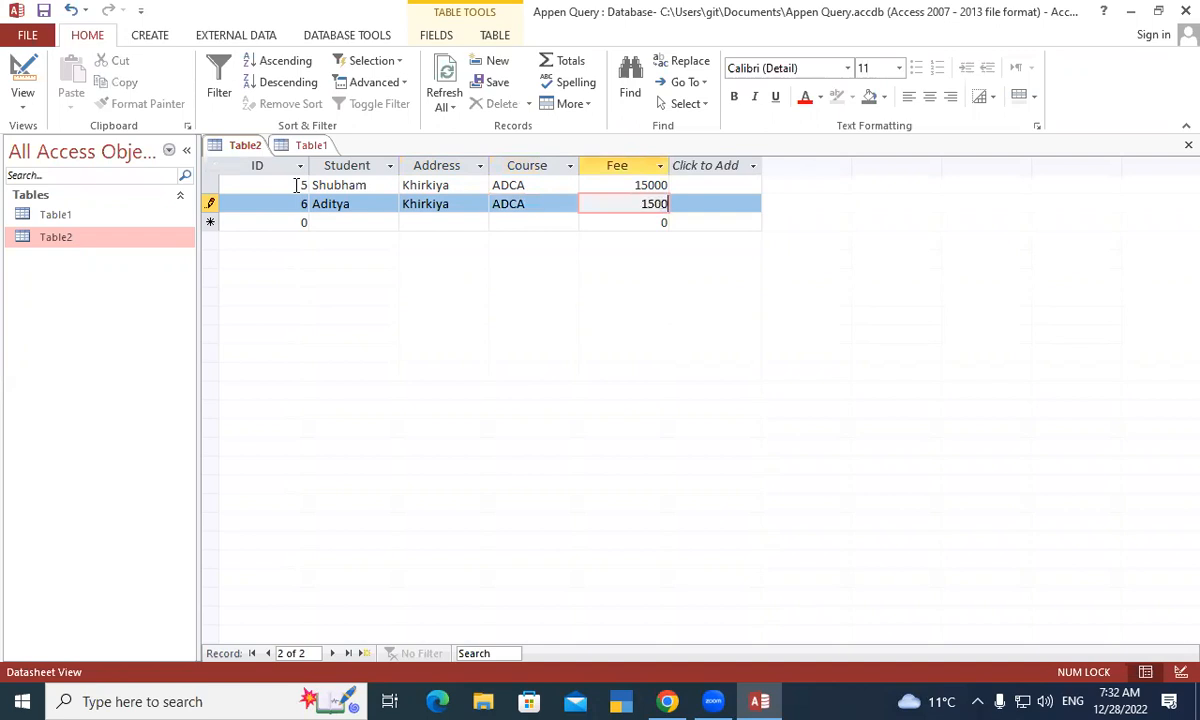
text(0)
key(Tab)
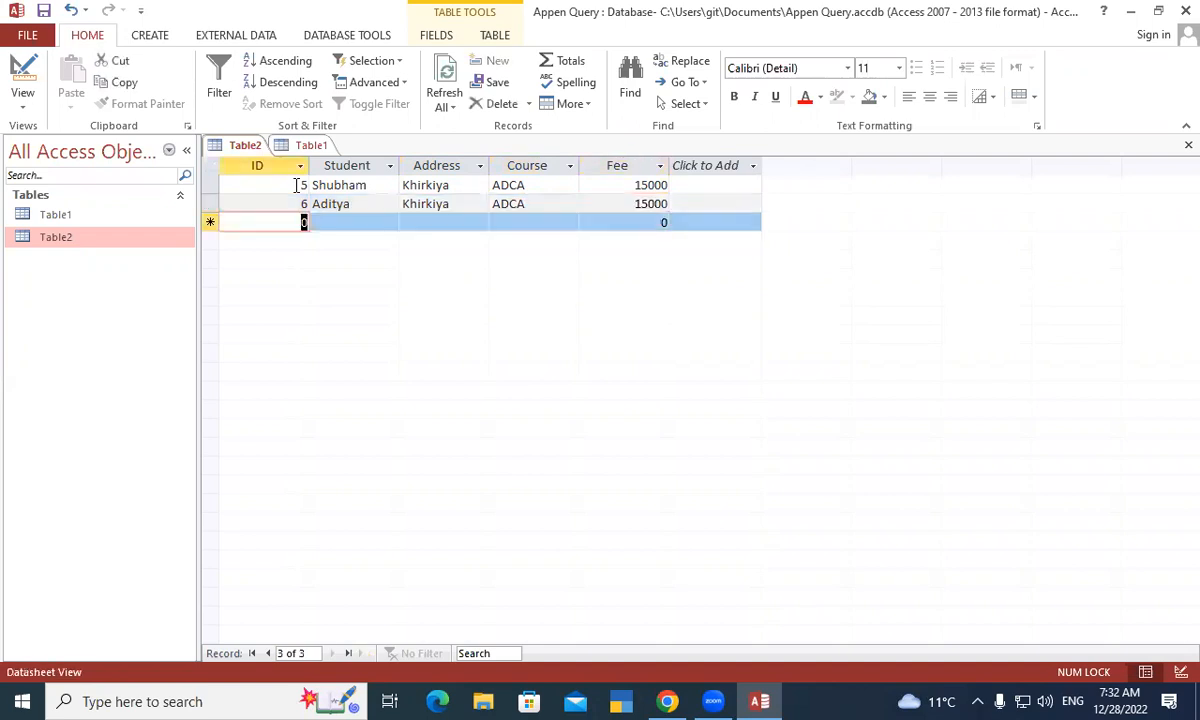
Enter a record in Table2 with ID 7, the student's name and address, course DCA and fee 13500.
text(7)
key(Tab)
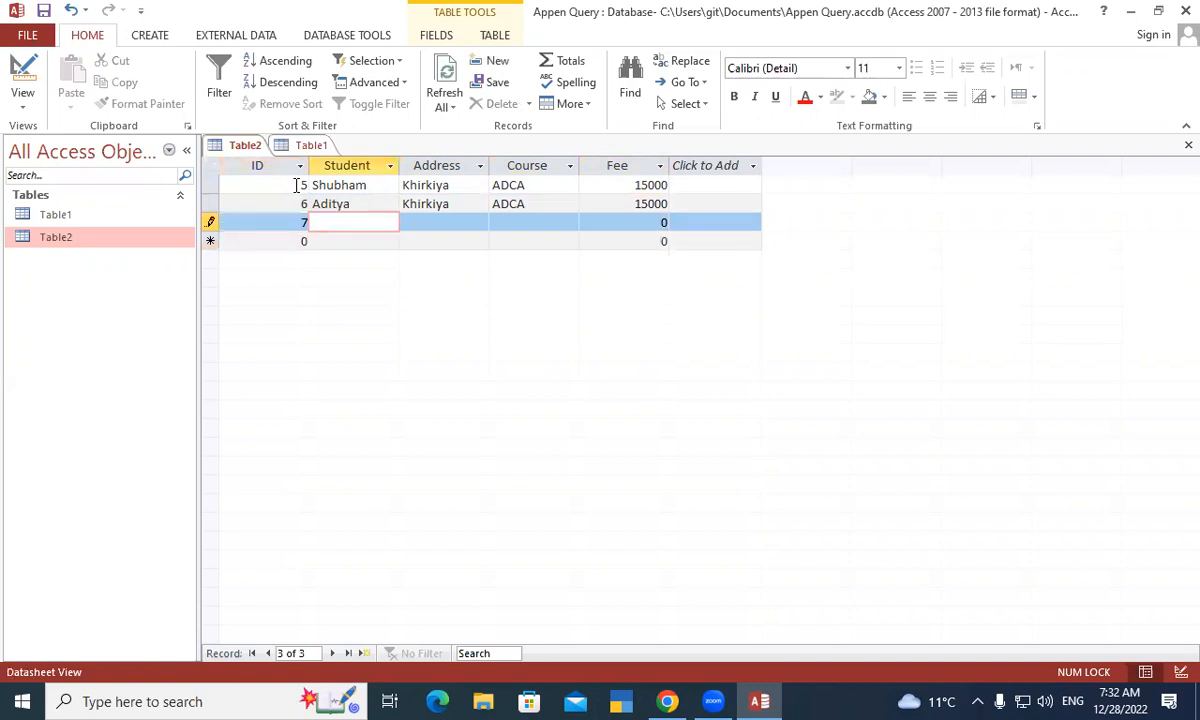
text(Montosh)
key(Tab)
text(Padrauna)
key(Tab)
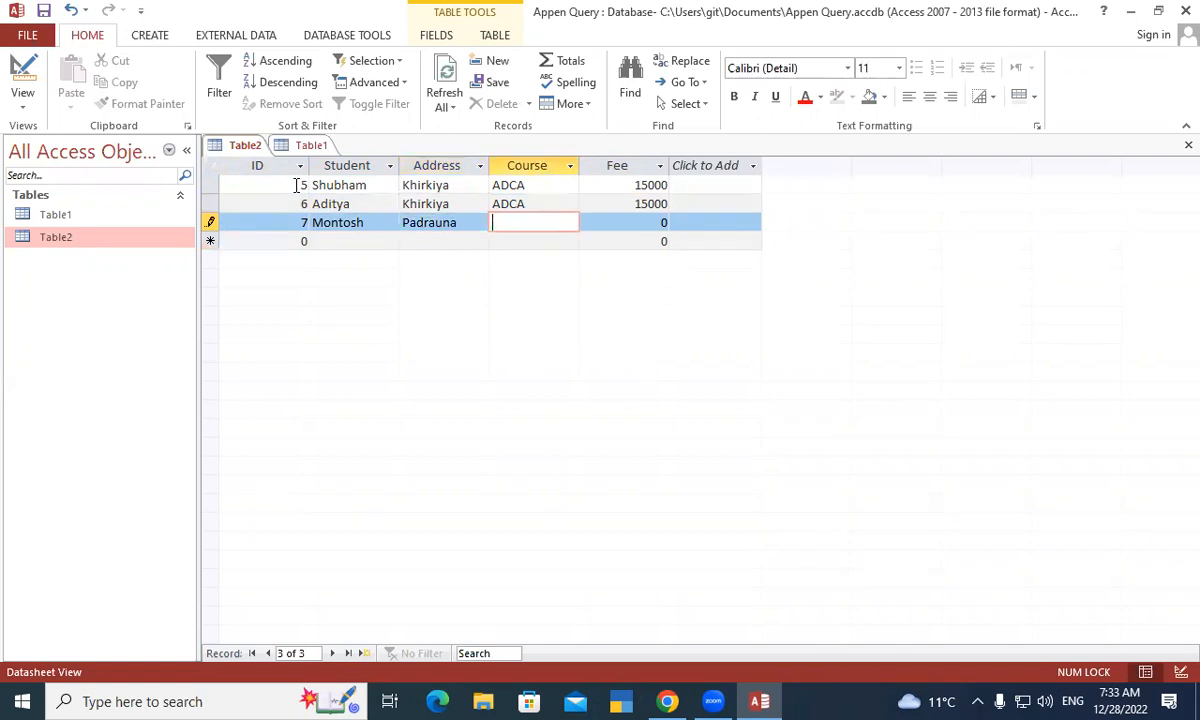
text(DCA)
key(Tab)
text(13500)
key(Tab)
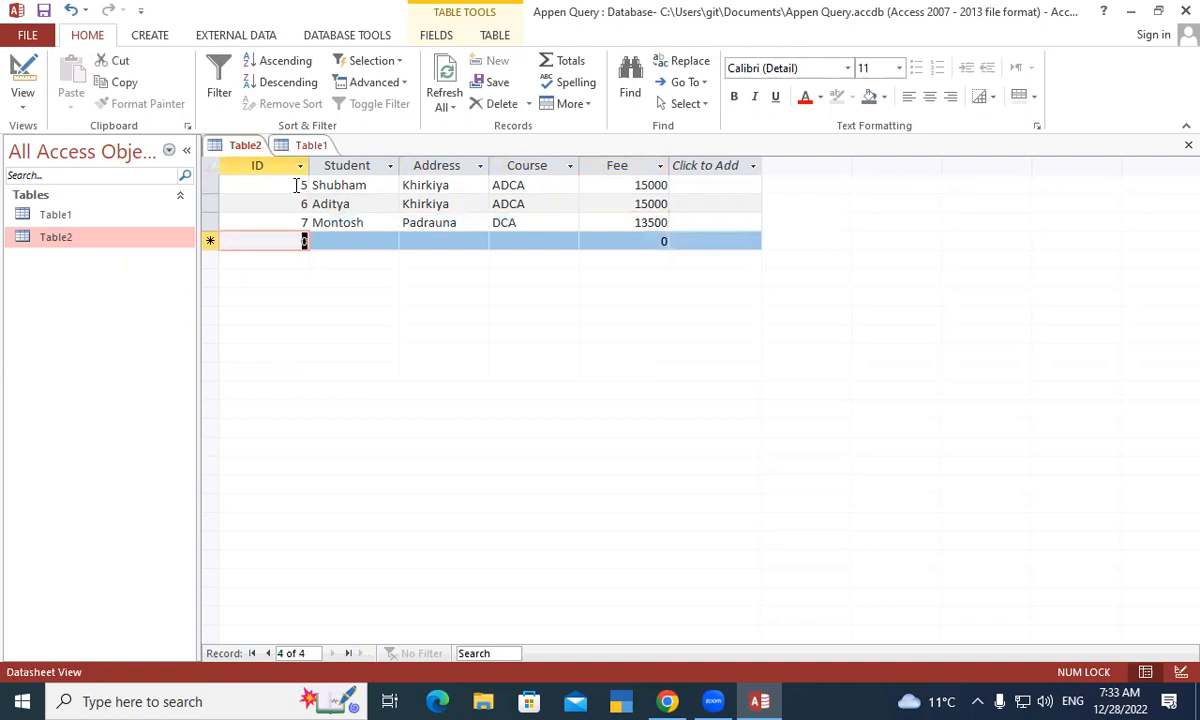
Enter a record in Table2 with ID 8, the student's name and address, course ADCA and fee 15000, and save the table.
text(8)
key(Tab)
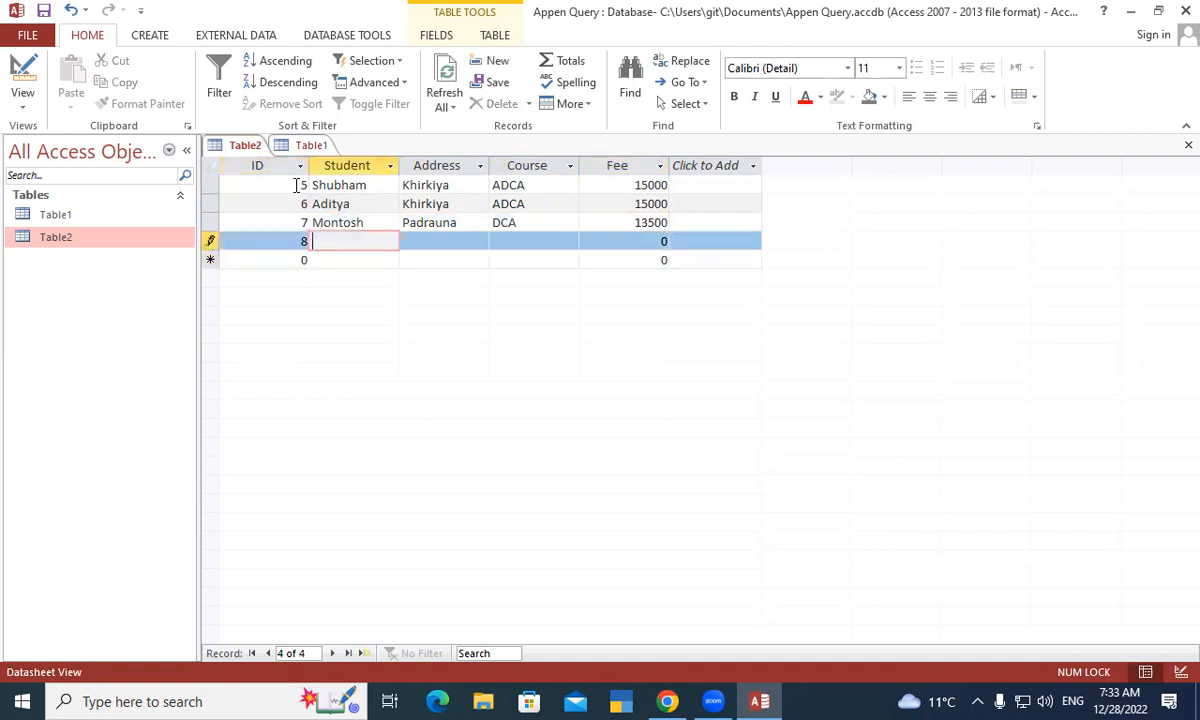
text(Vip)
key(BackSpace)
key(BackSpace)
key(BackSpace)
text(Gautam)
key(Tab)
text(P)
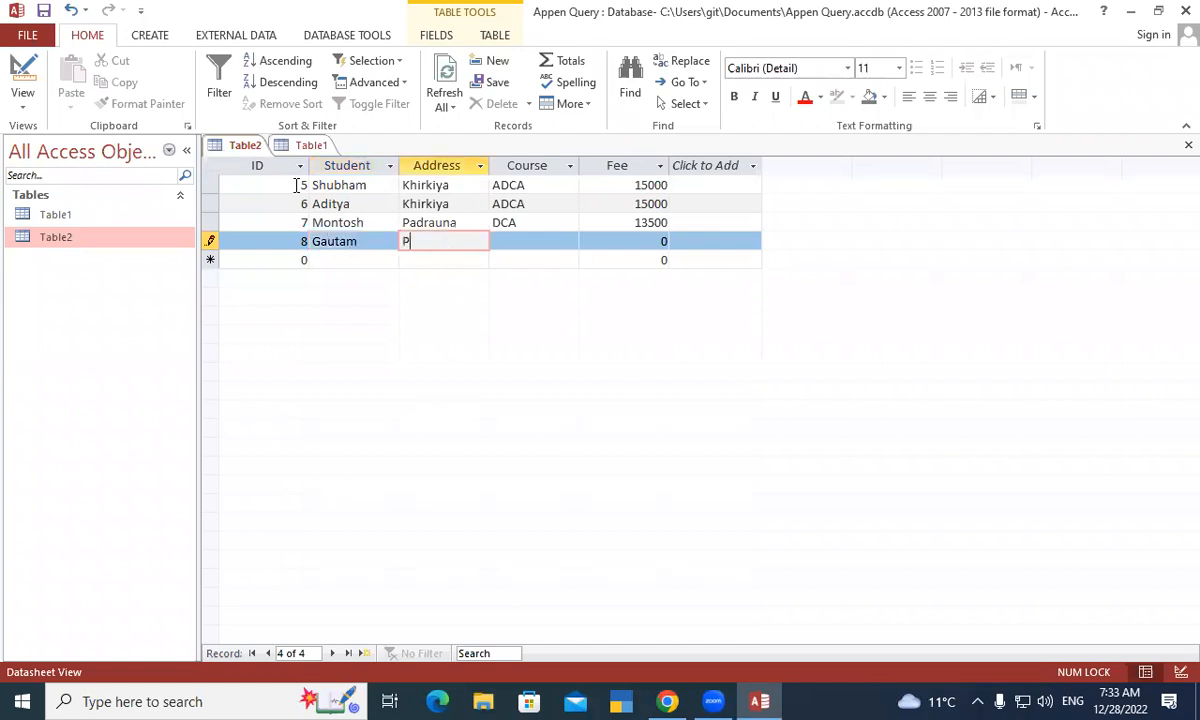
text(adrauna)
key(Tab)
text(S)
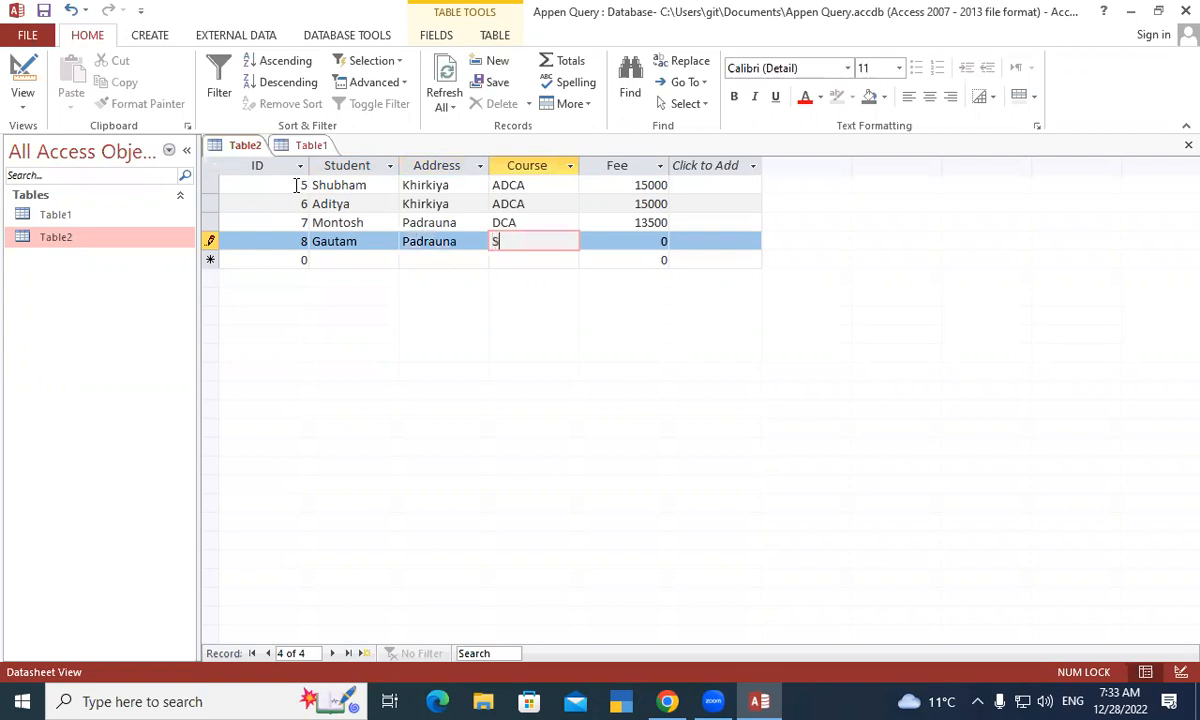
key(BackSpace)
text(ADCA)
key(Tab)
text(15000)
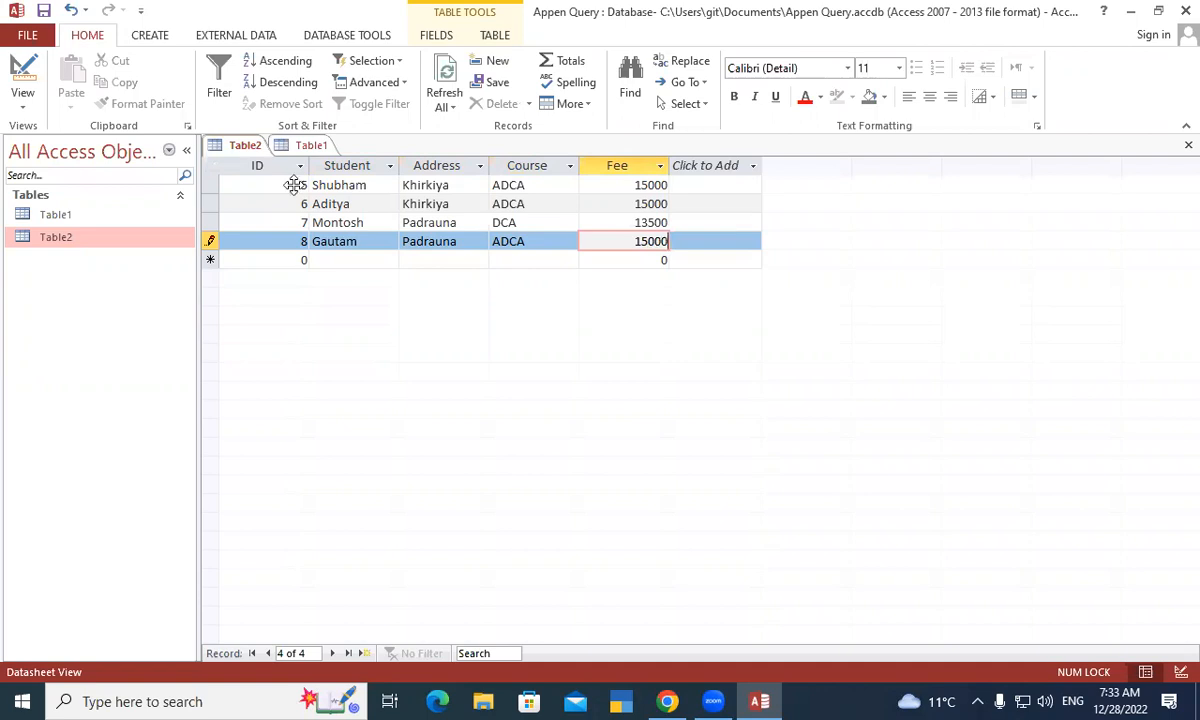
right_click(247, 148)
click(285, 155)
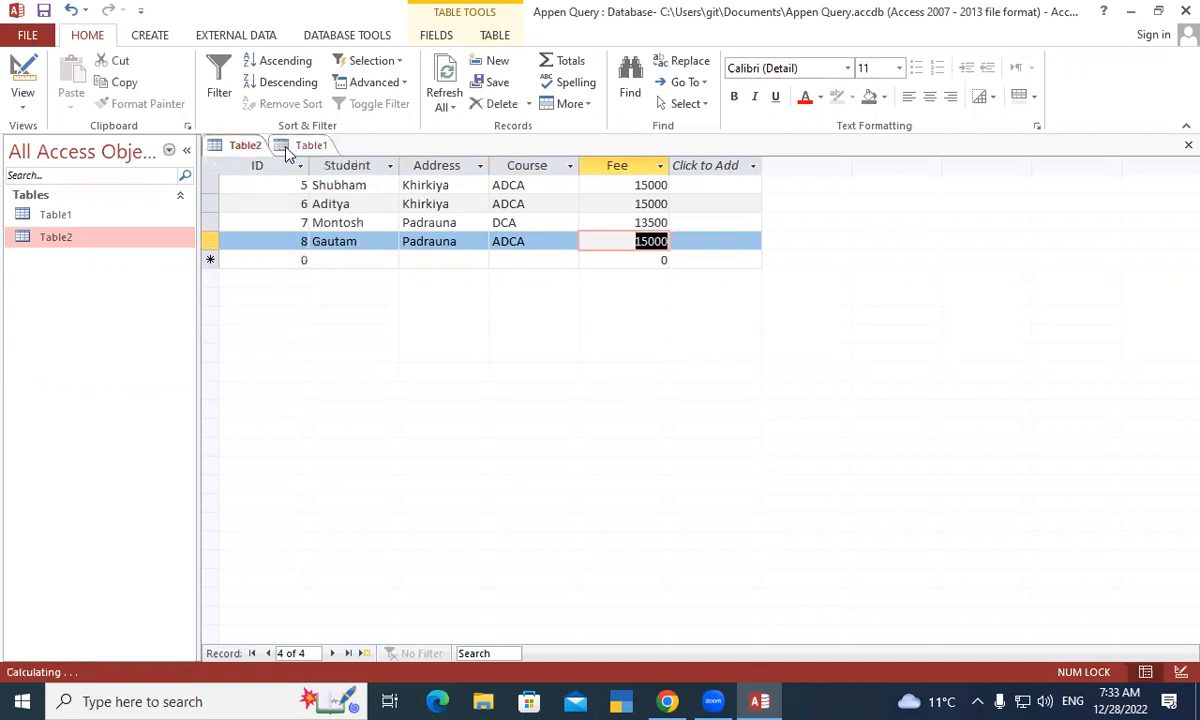
right_click(292, 146)
click(300, 150)
right_click(298, 150)
click(305, 150)
click(250, 150)
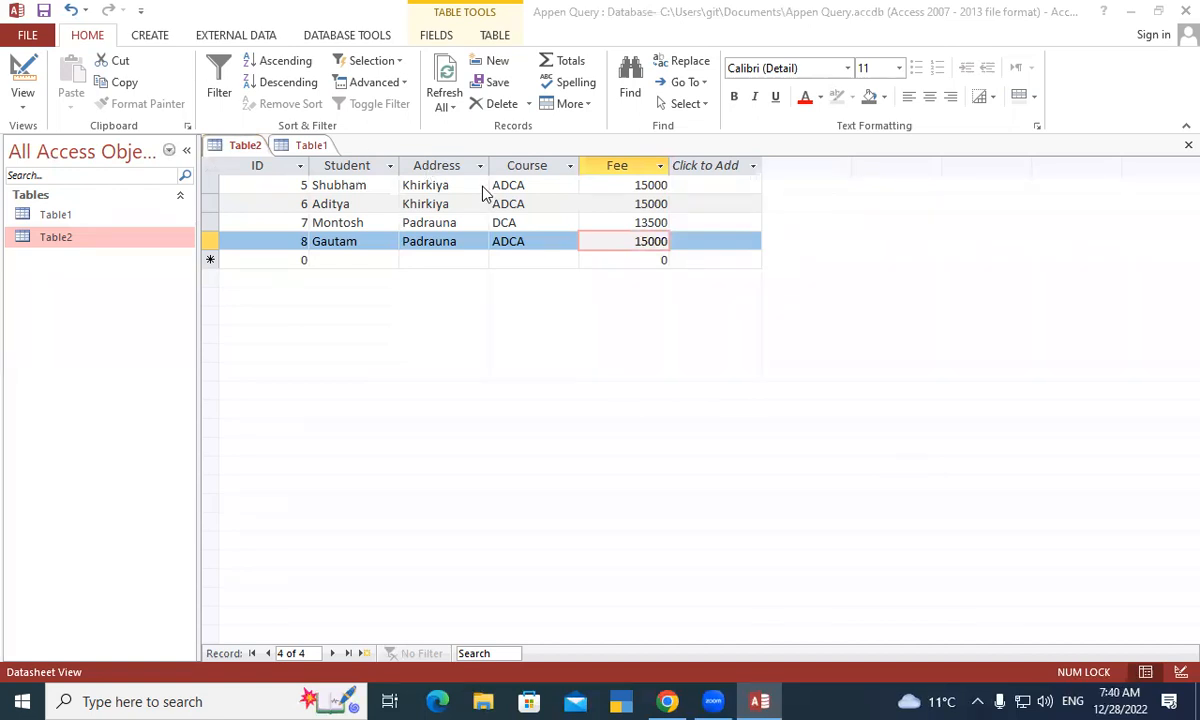
Close both open tables, Table1 and Table2.
click(232, 145)
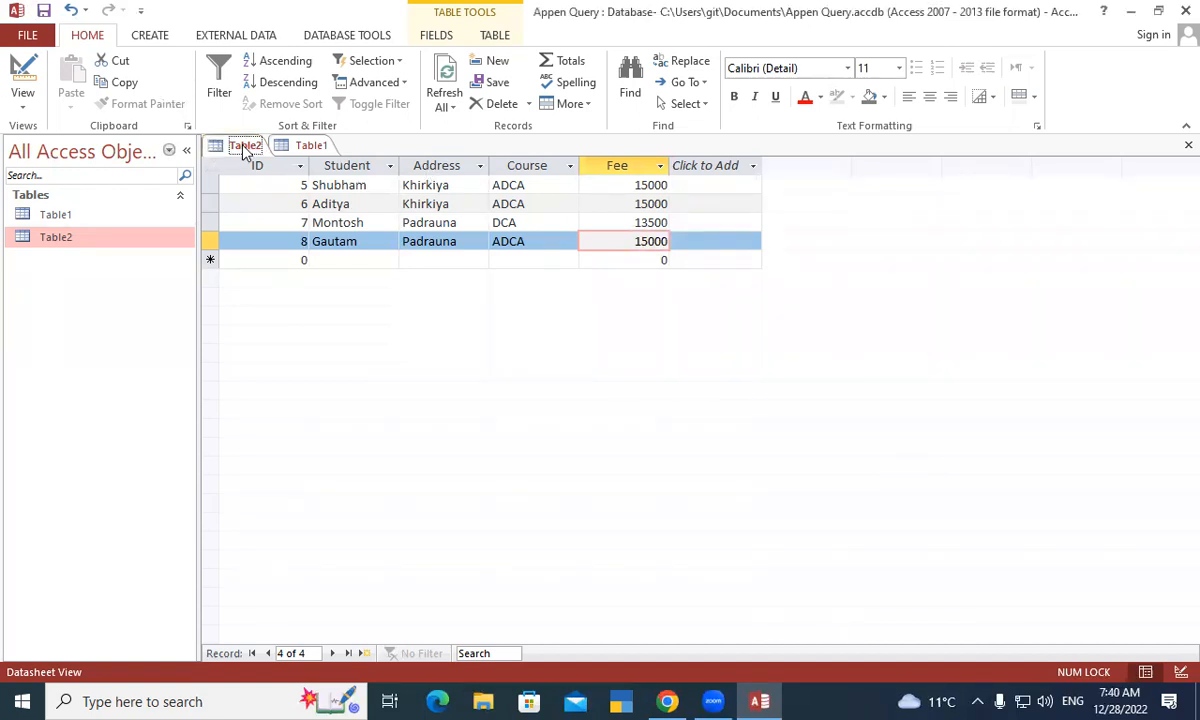
click(310, 146)
right_click(310, 146)
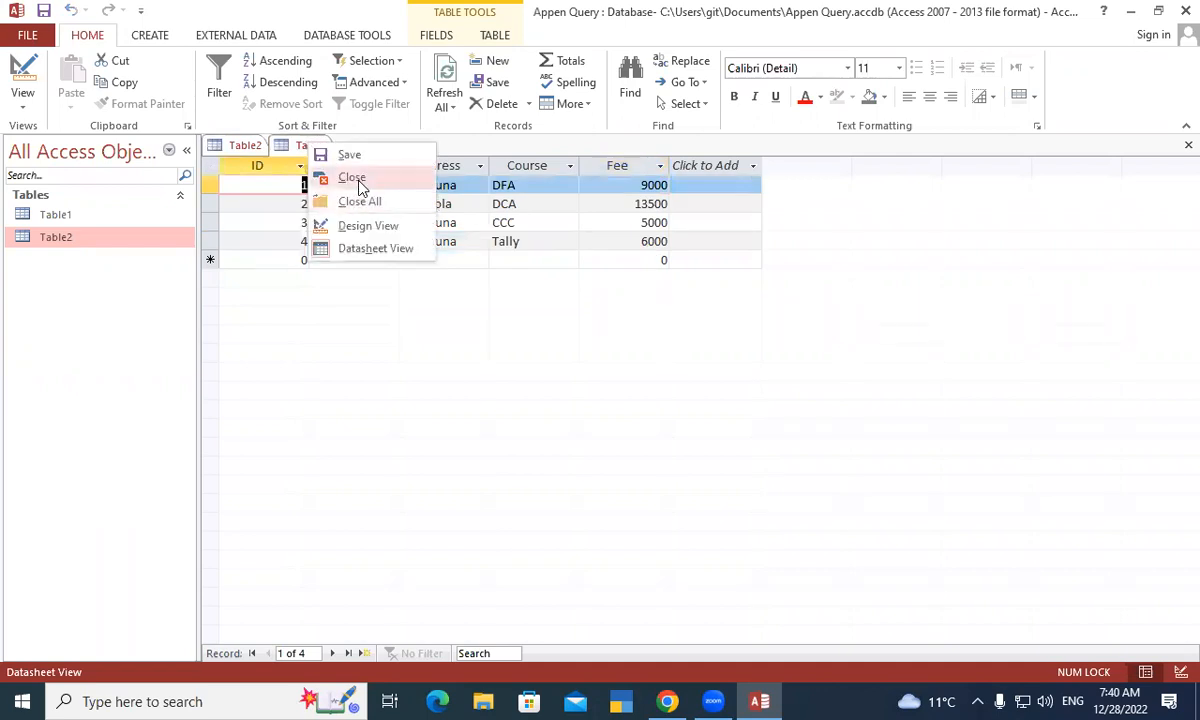
click(348, 178)
right_click(245, 150)
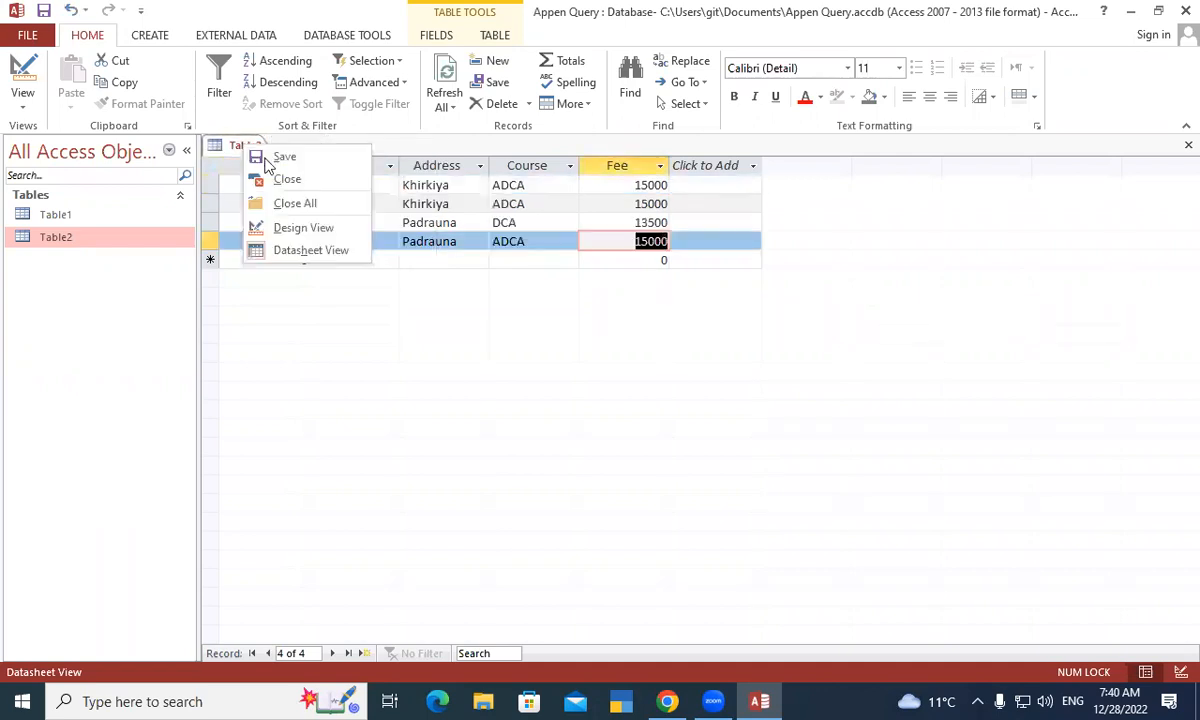
click(288, 180)
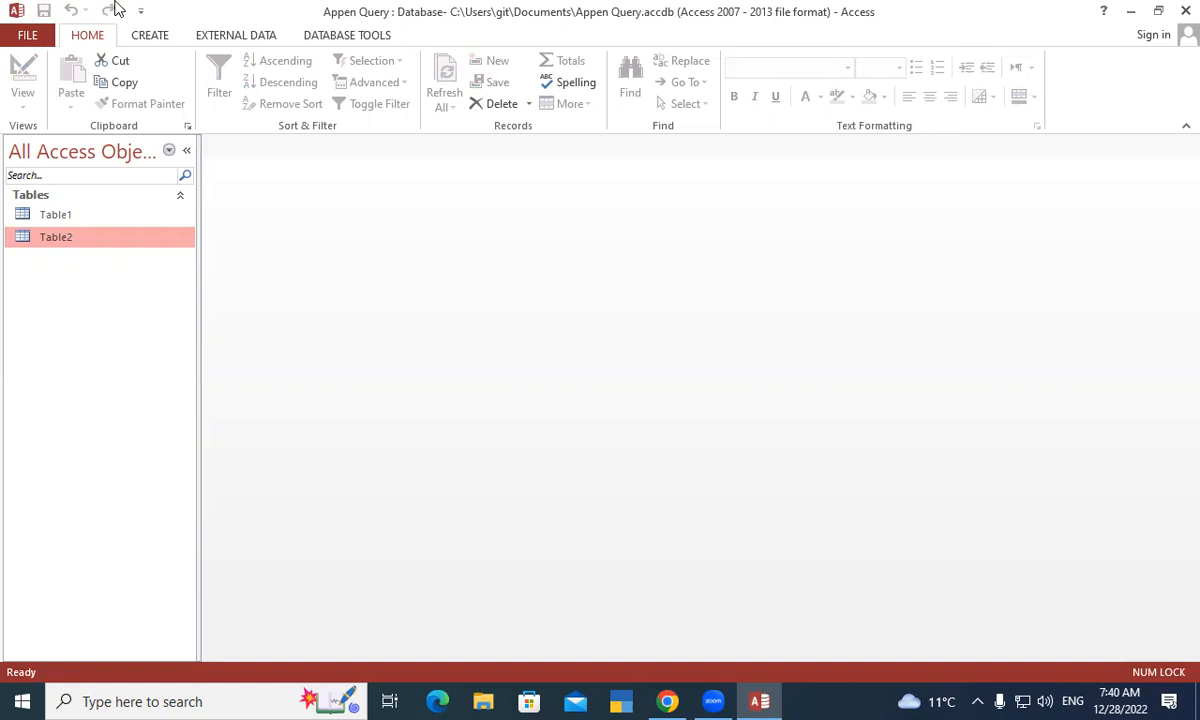
Create a new query in Design view and add Table2 as its only source table.
click(148, 38)
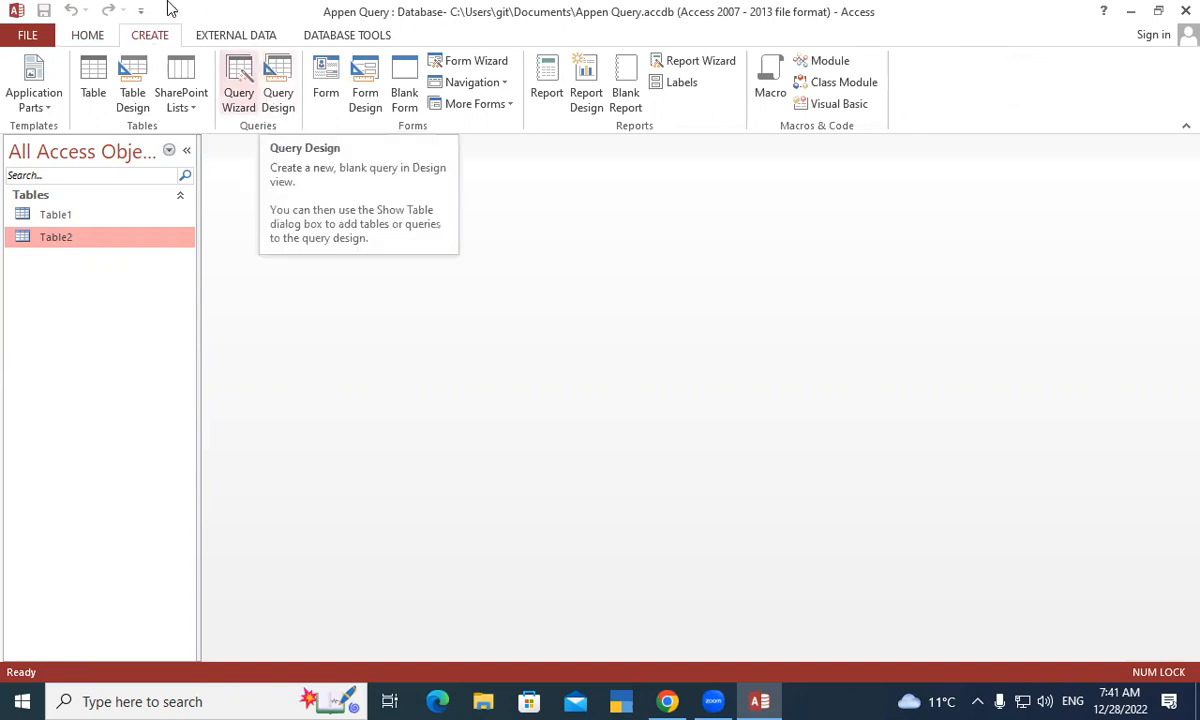
click(281, 76)
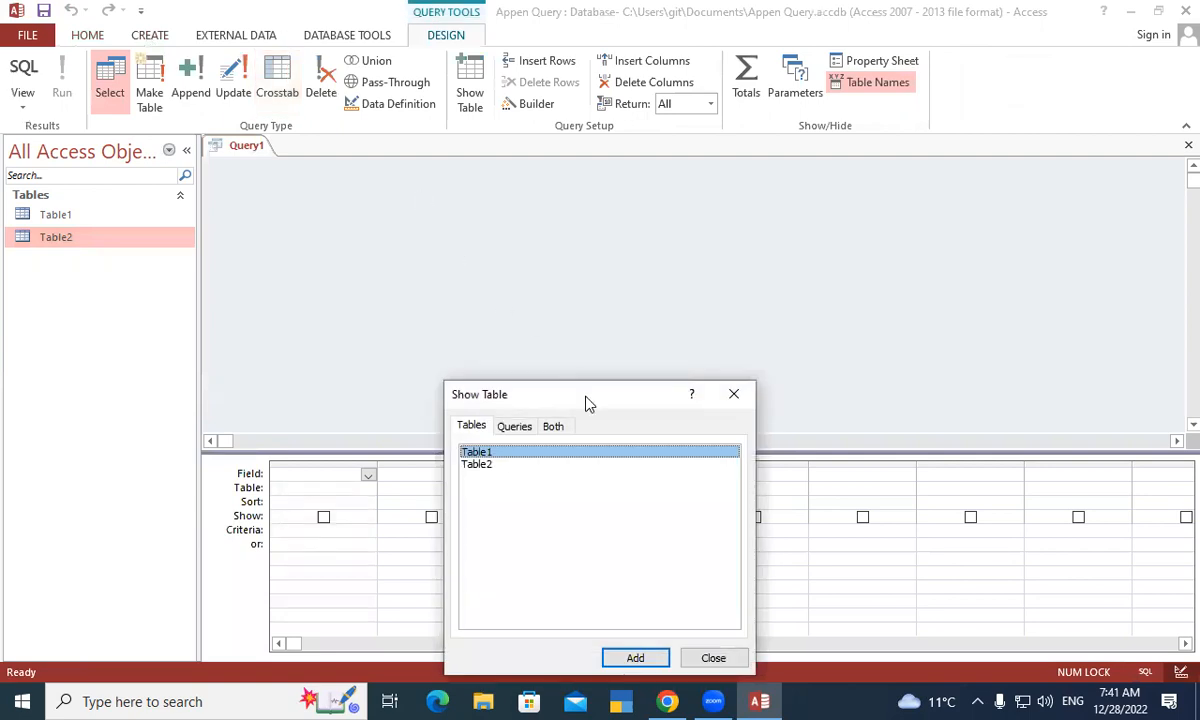
drag(588, 403, 726, 172)
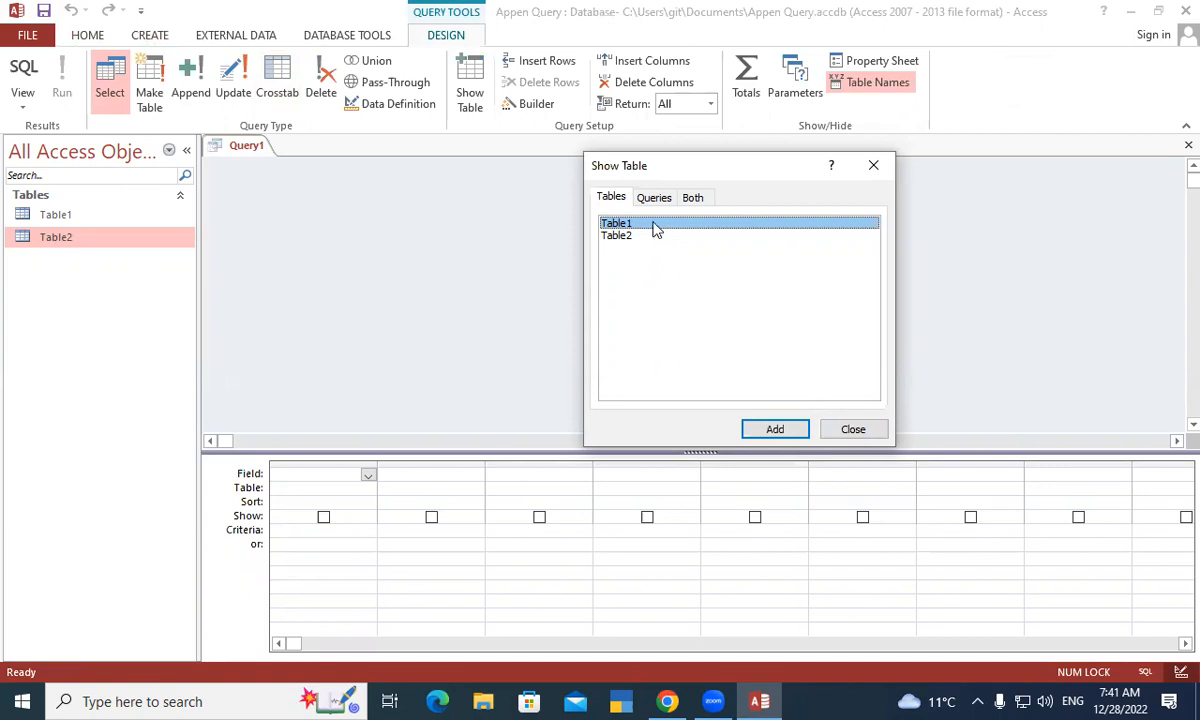
click(614, 236)
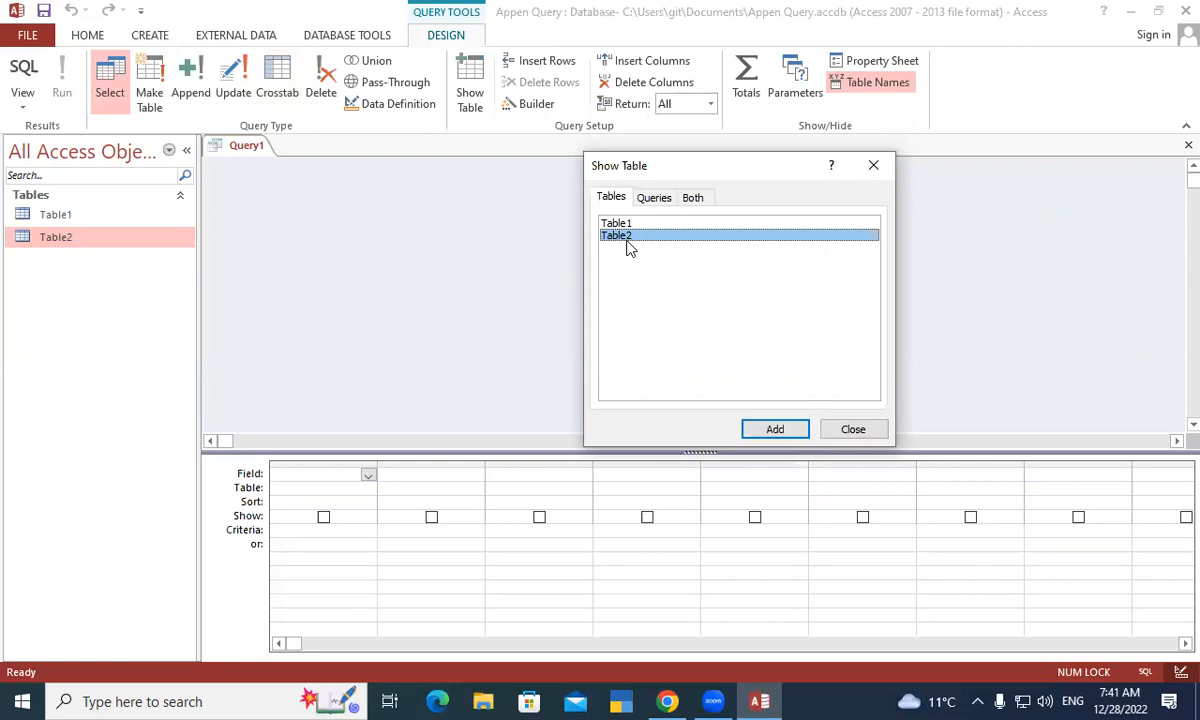
click(776, 429)
click(852, 434)
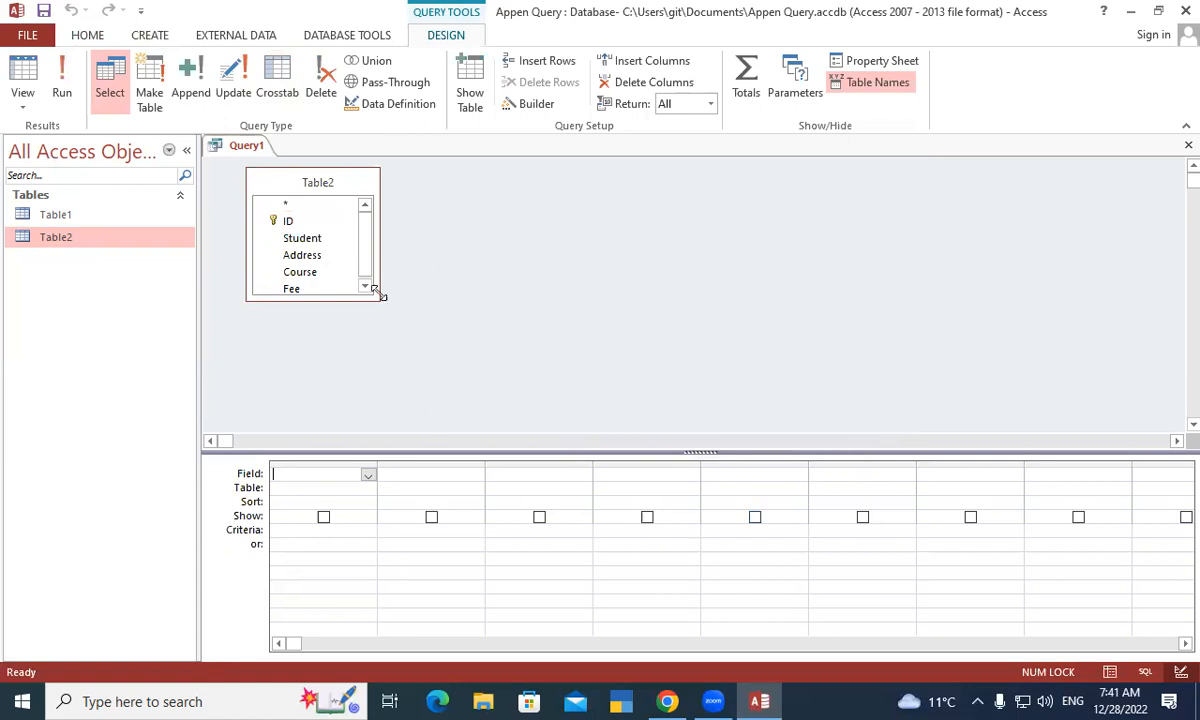
Enlarge the Table2 field list and add all its fields, ID, Student, Address, Course and Fee, to the query design grid.
drag(377, 302, 430, 343)
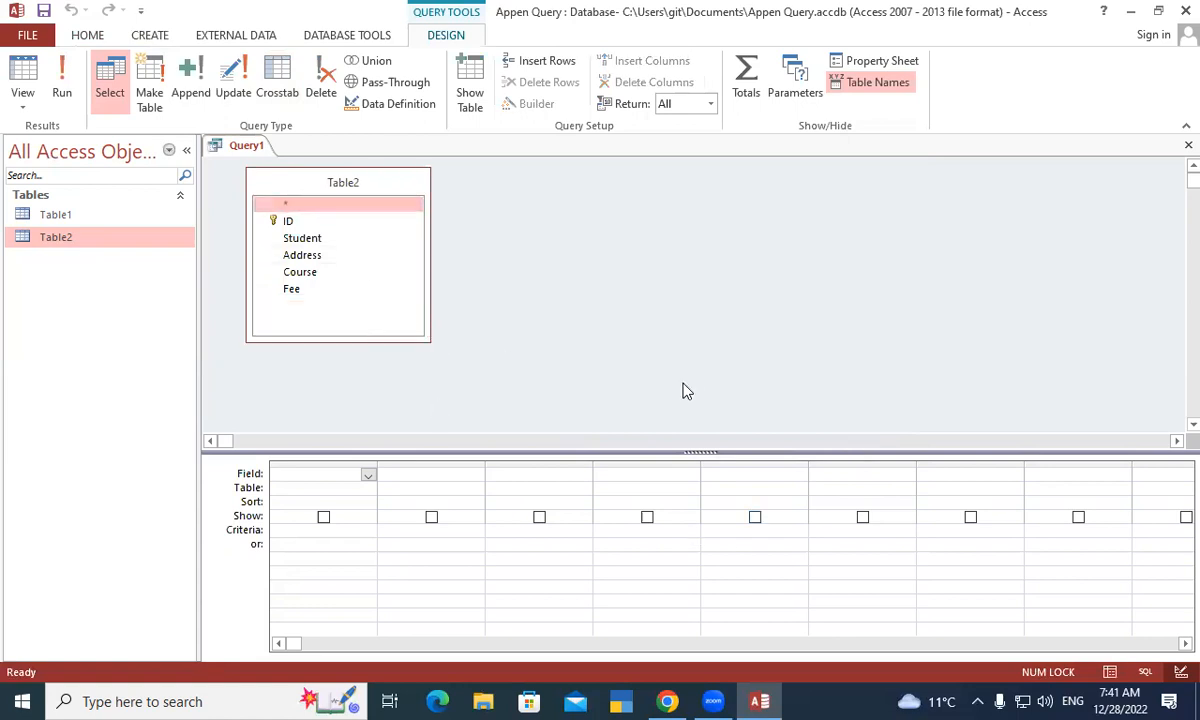
double_click(318, 188)
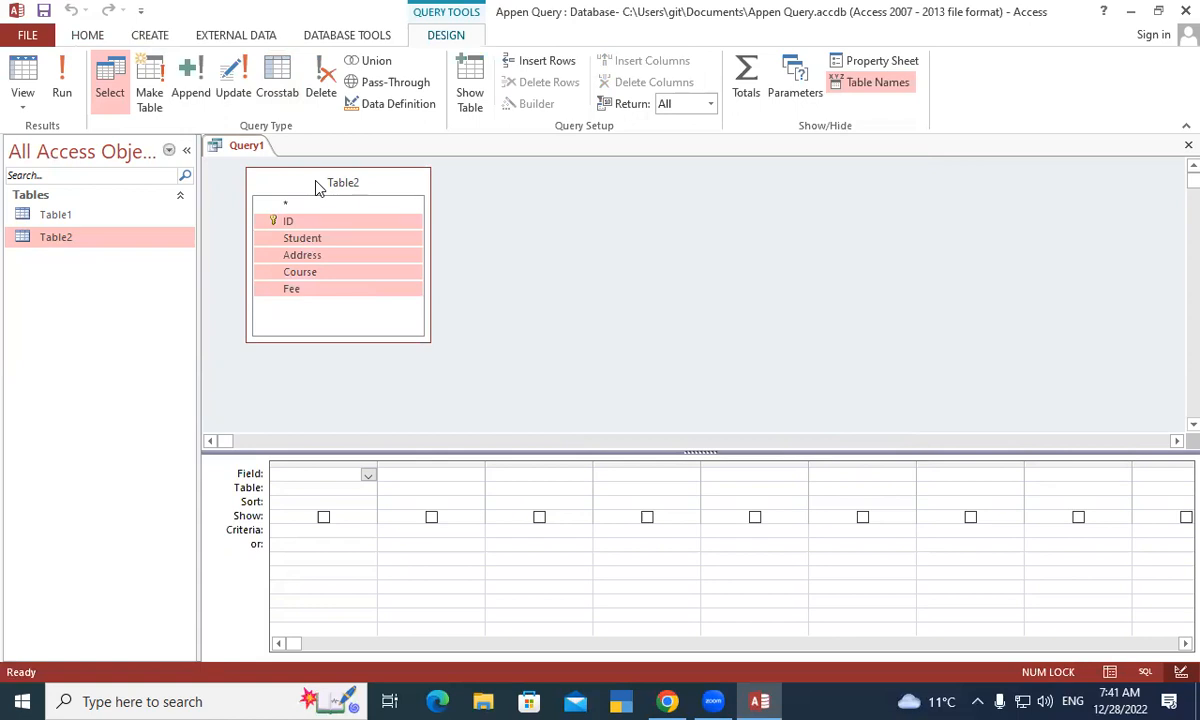
drag(305, 221, 313, 478)
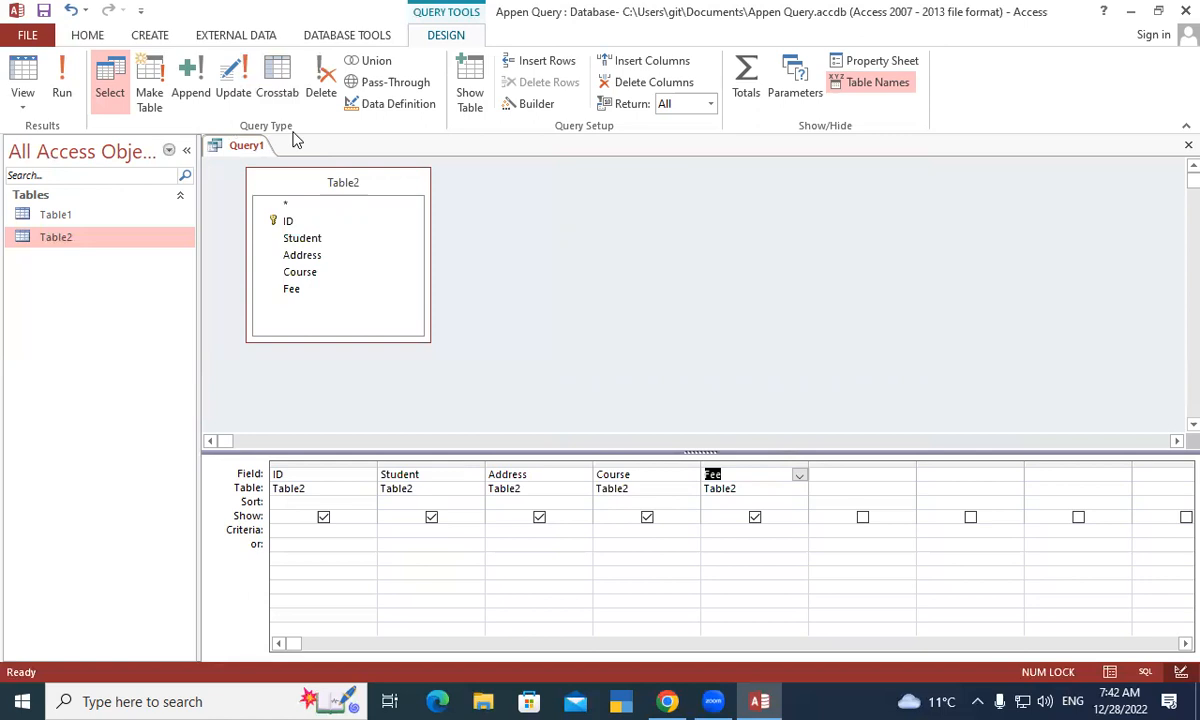
Change the query to an Append query that adds records to Table1 in the current database.
click(186, 75)
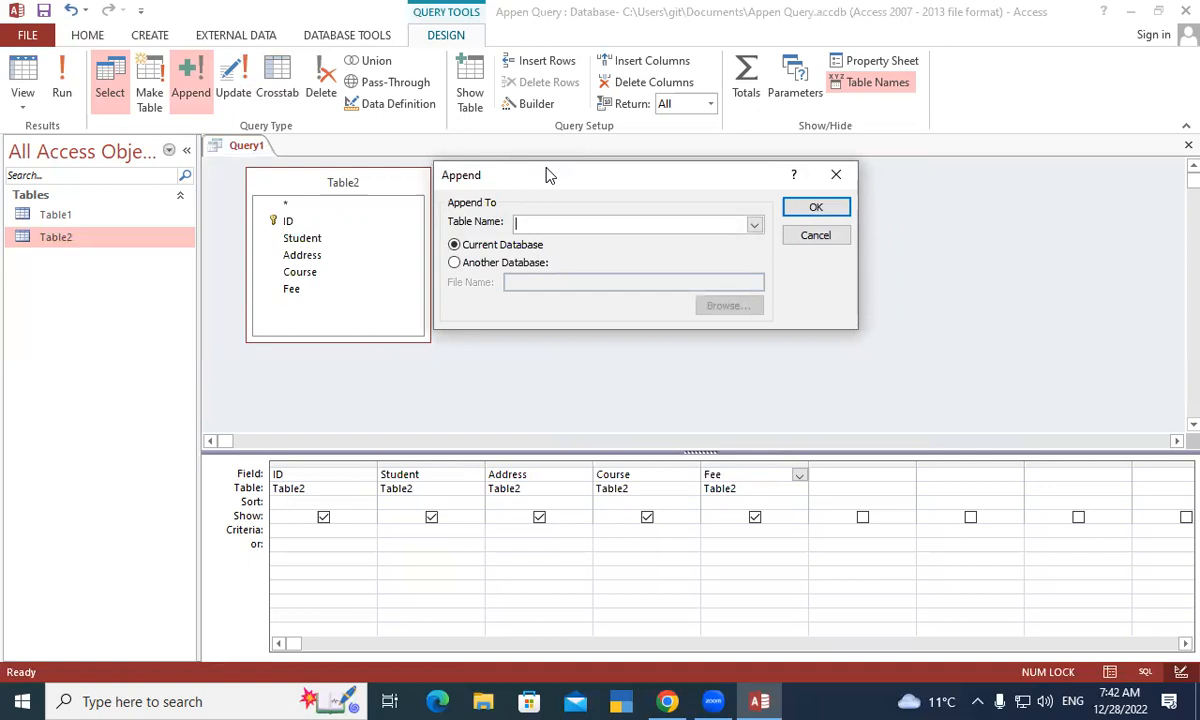
drag(531, 175, 522, 150)
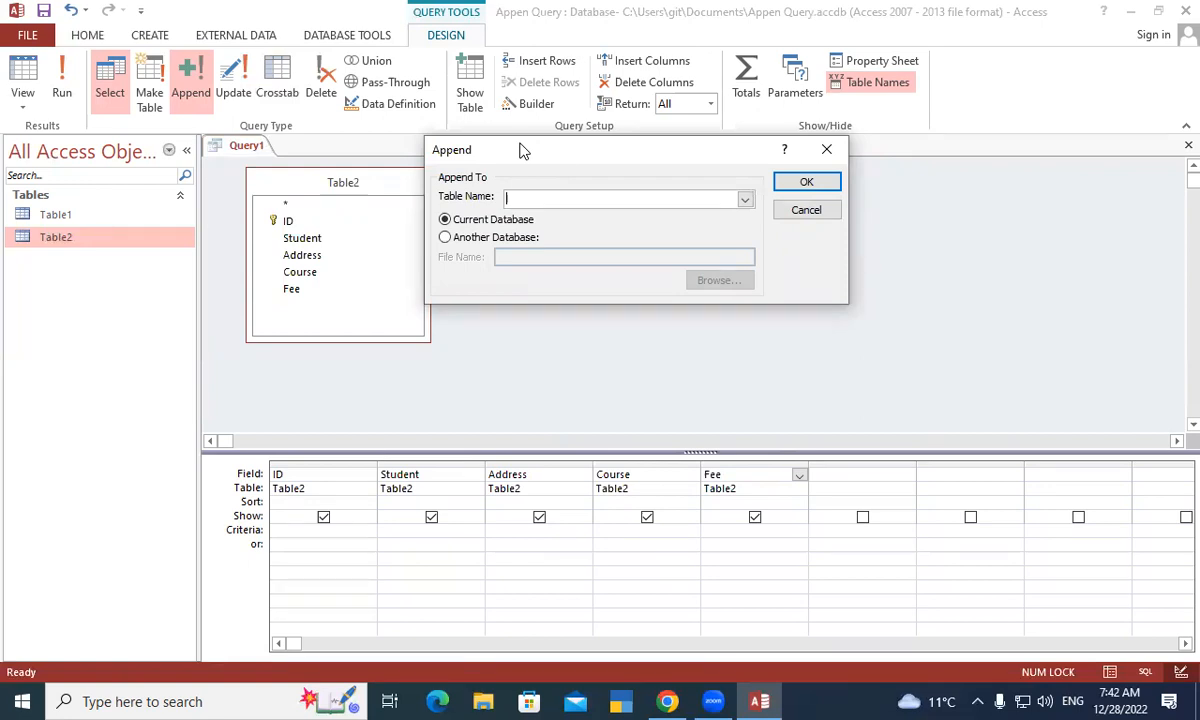
click(745, 199)
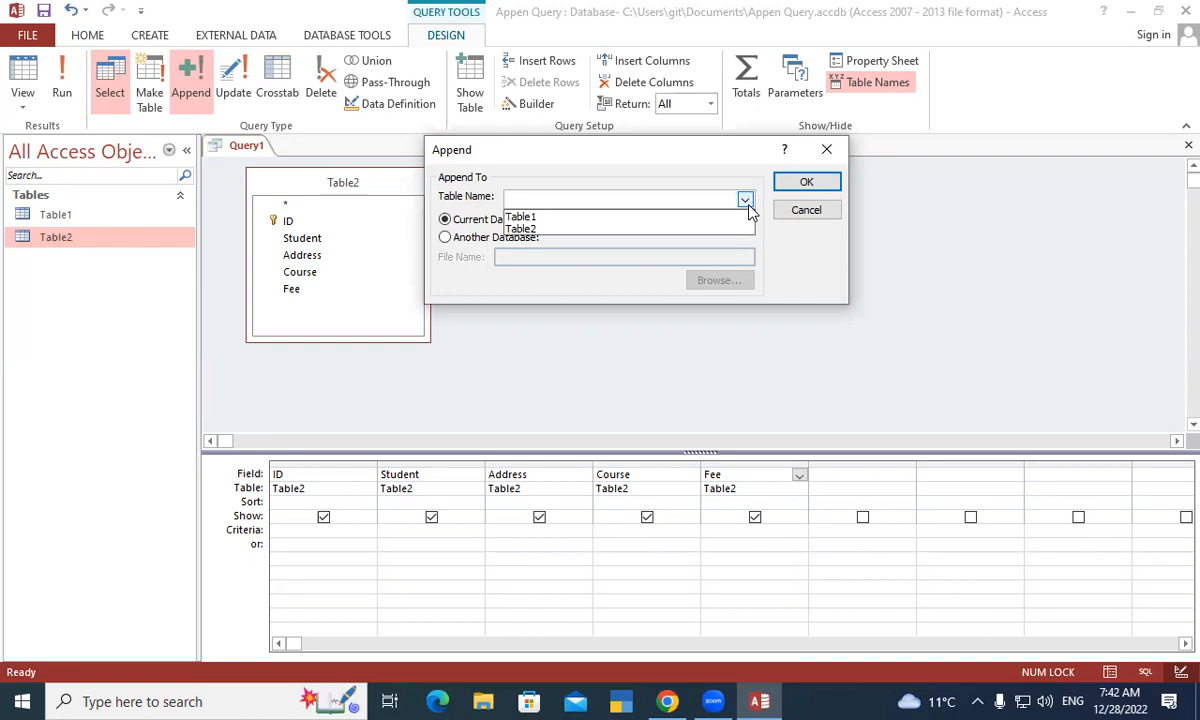
click(578, 219)
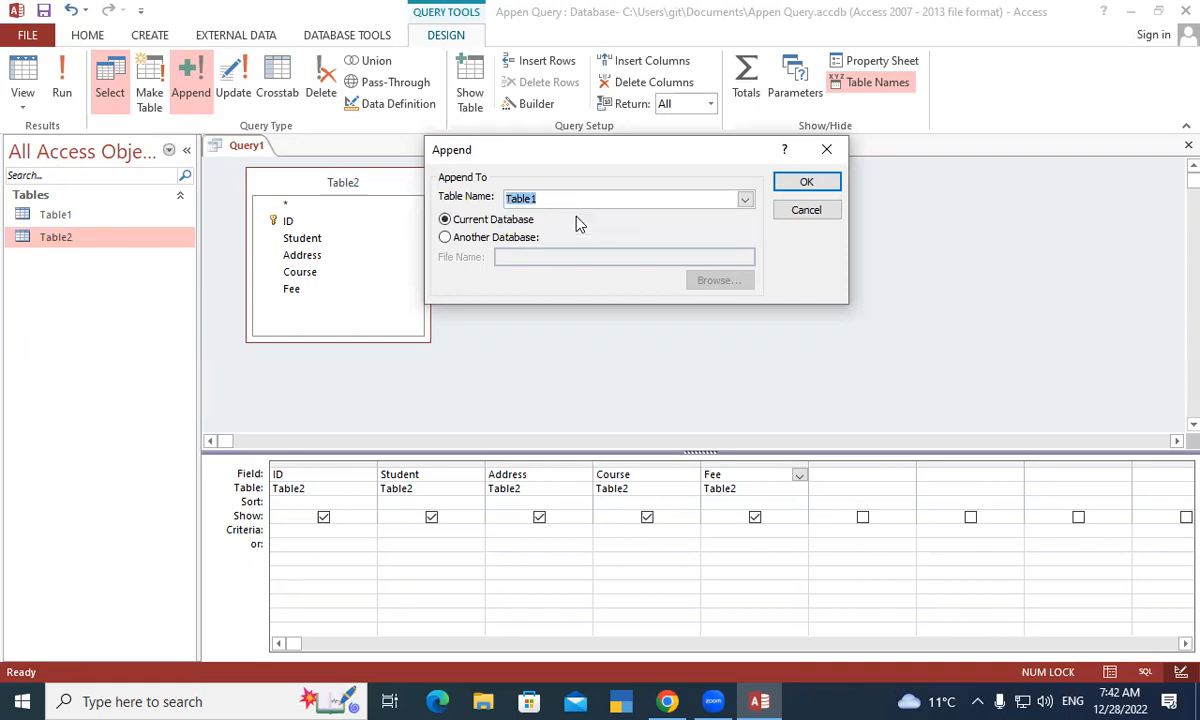
click(819, 186)
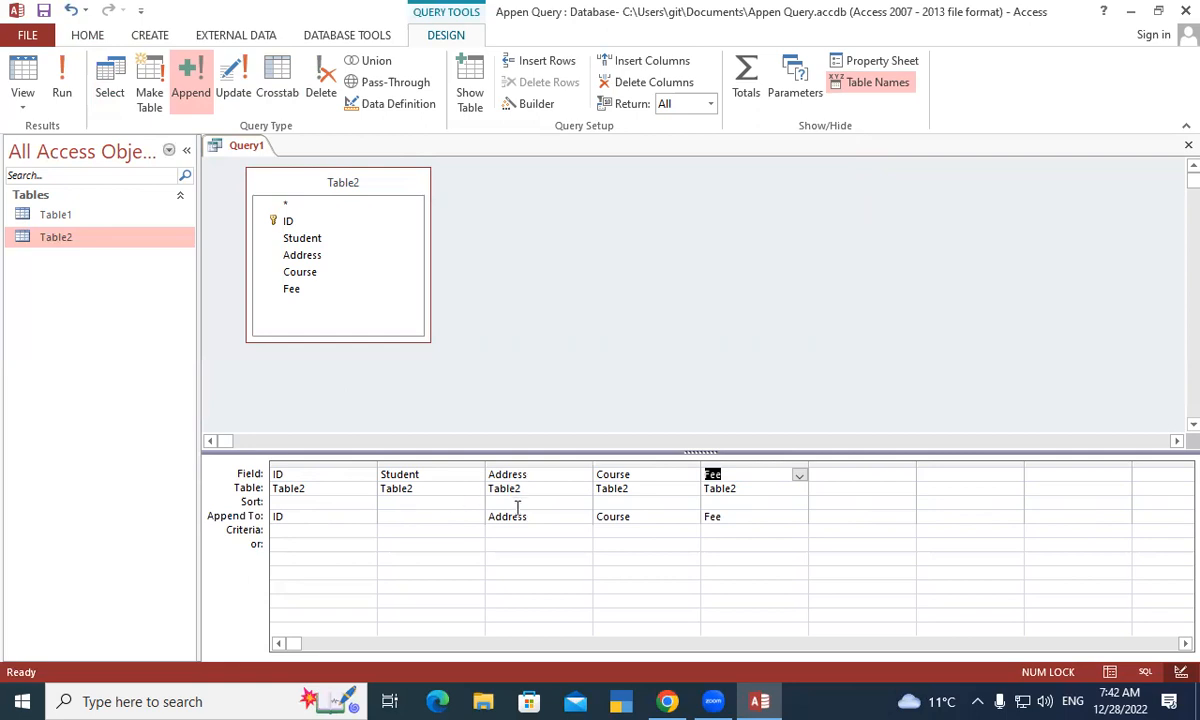
Set the append destination of the Student column to Table1's Student Name field.
click(382, 516)
click(476, 517)
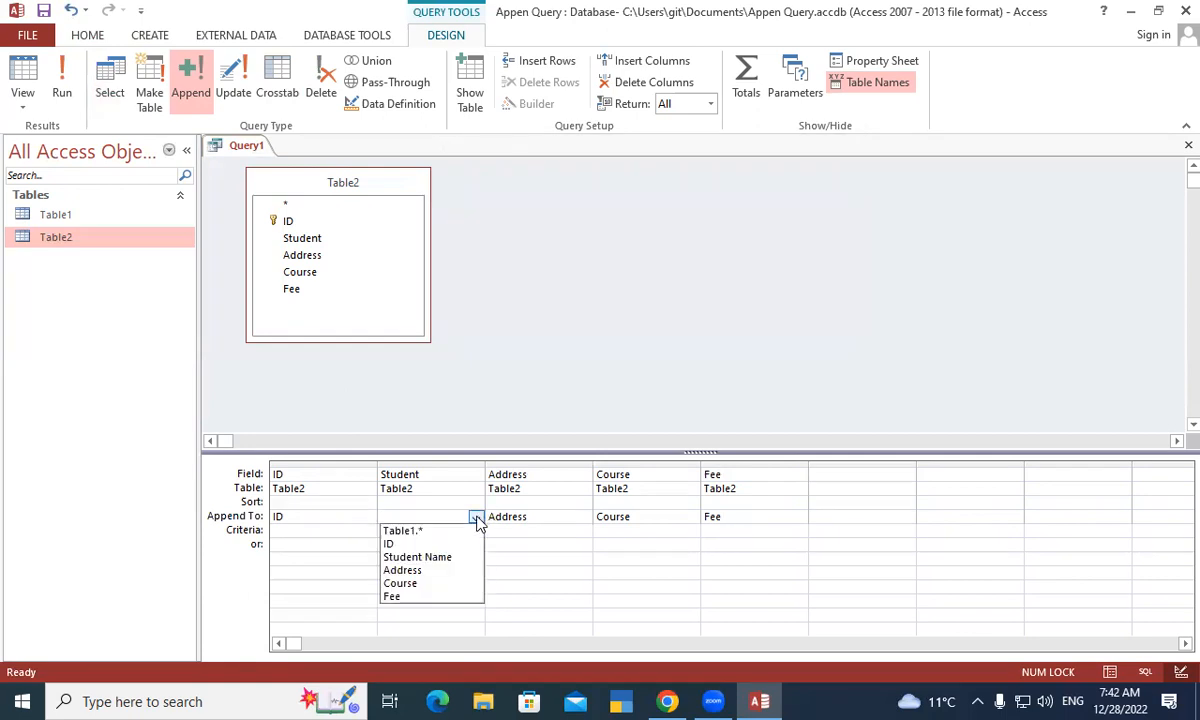
click(406, 560)
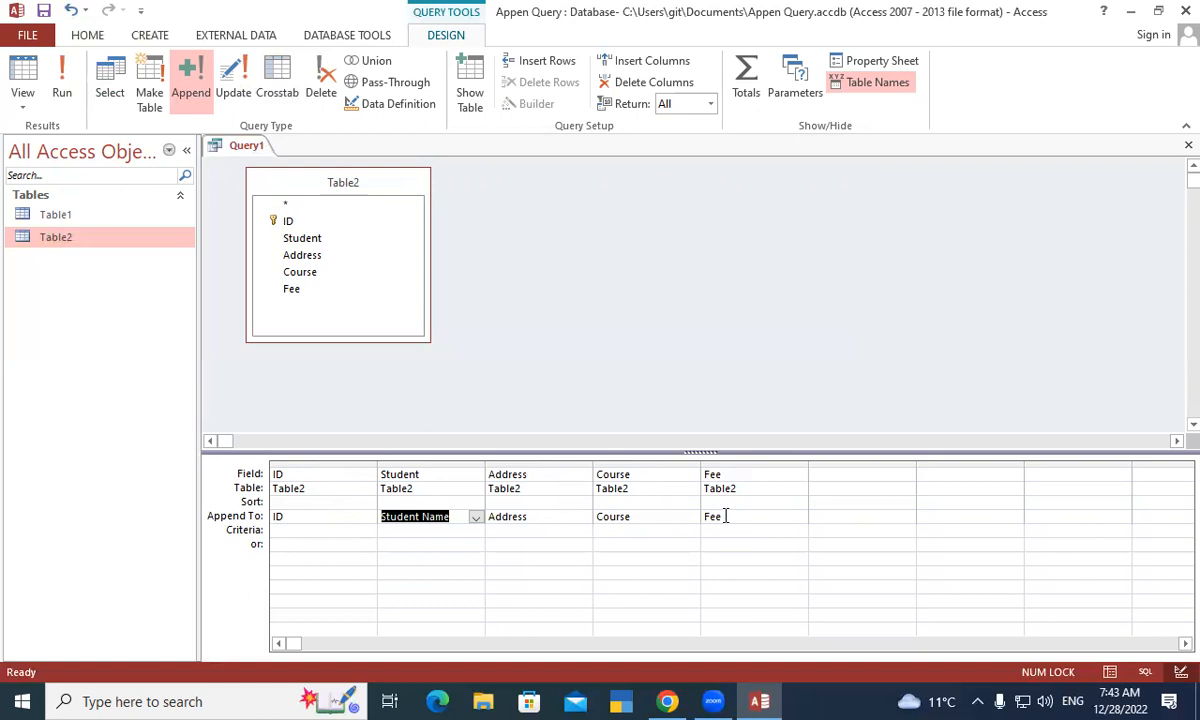
Review the append destinations of the ID and Student columns, including the Table1 fields offered for ID.
click(326, 517)
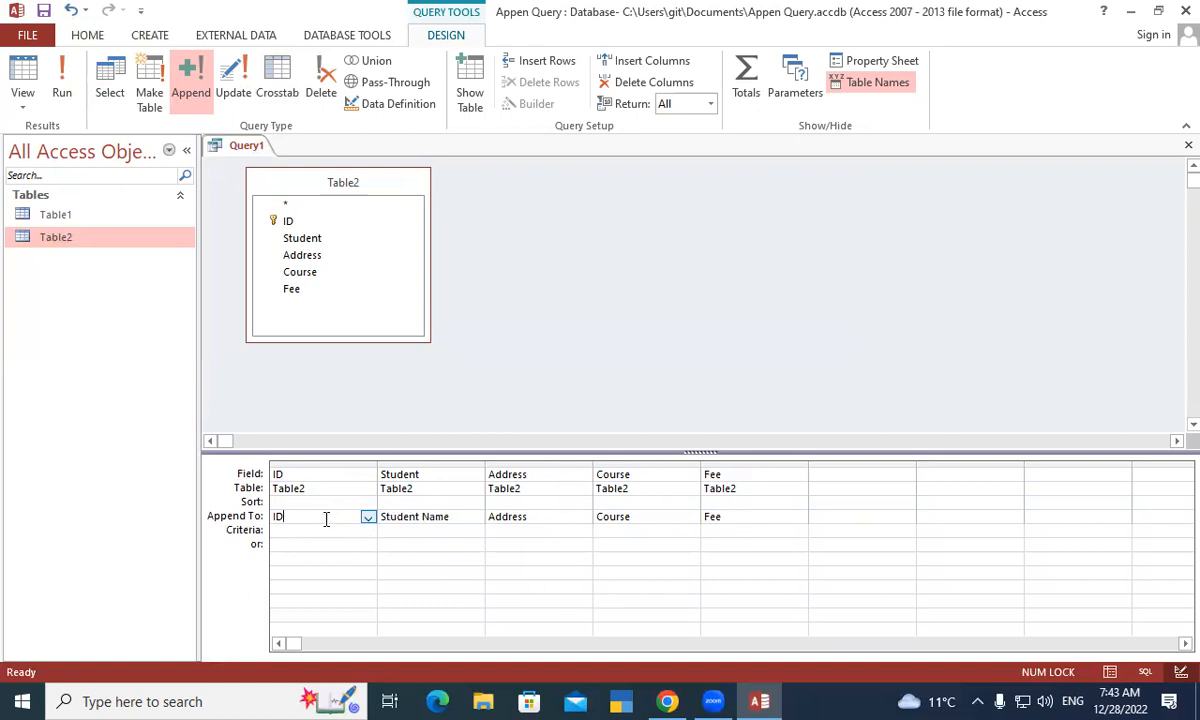
click(457, 515)
click(320, 516)
click(367, 518)
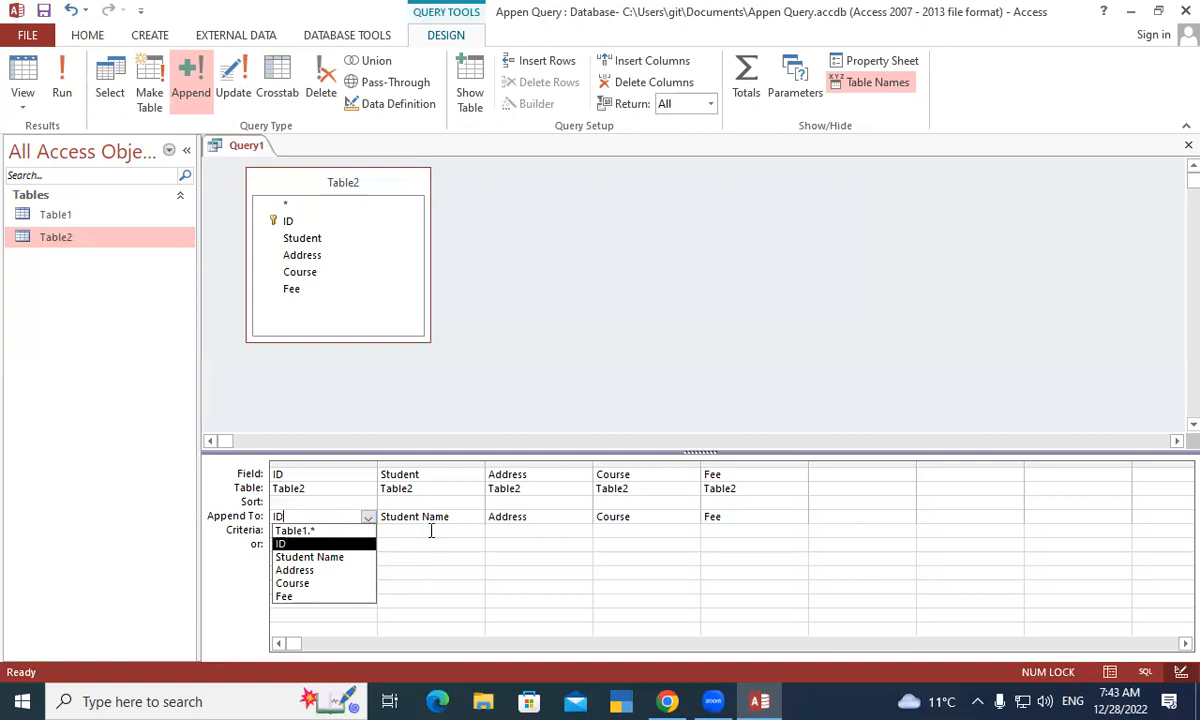
click(405, 528)
click(316, 512)
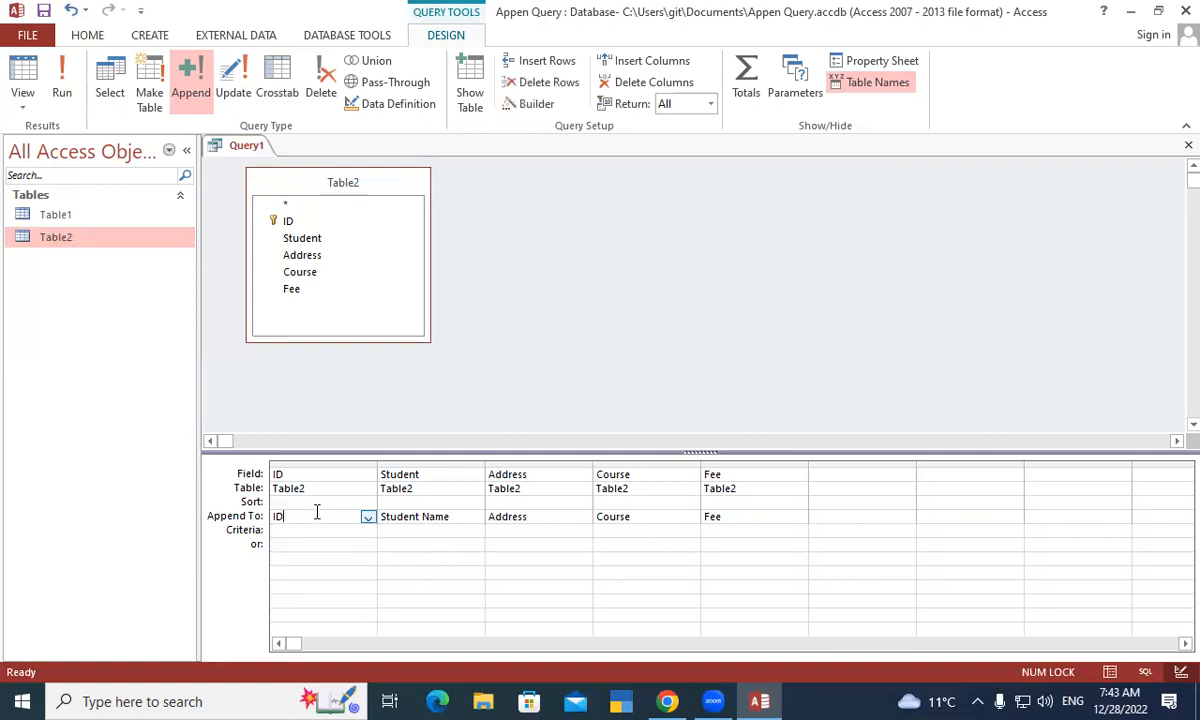
Run the append query and confirm adding the selected Table2 rows to Table1.
click(60, 73)
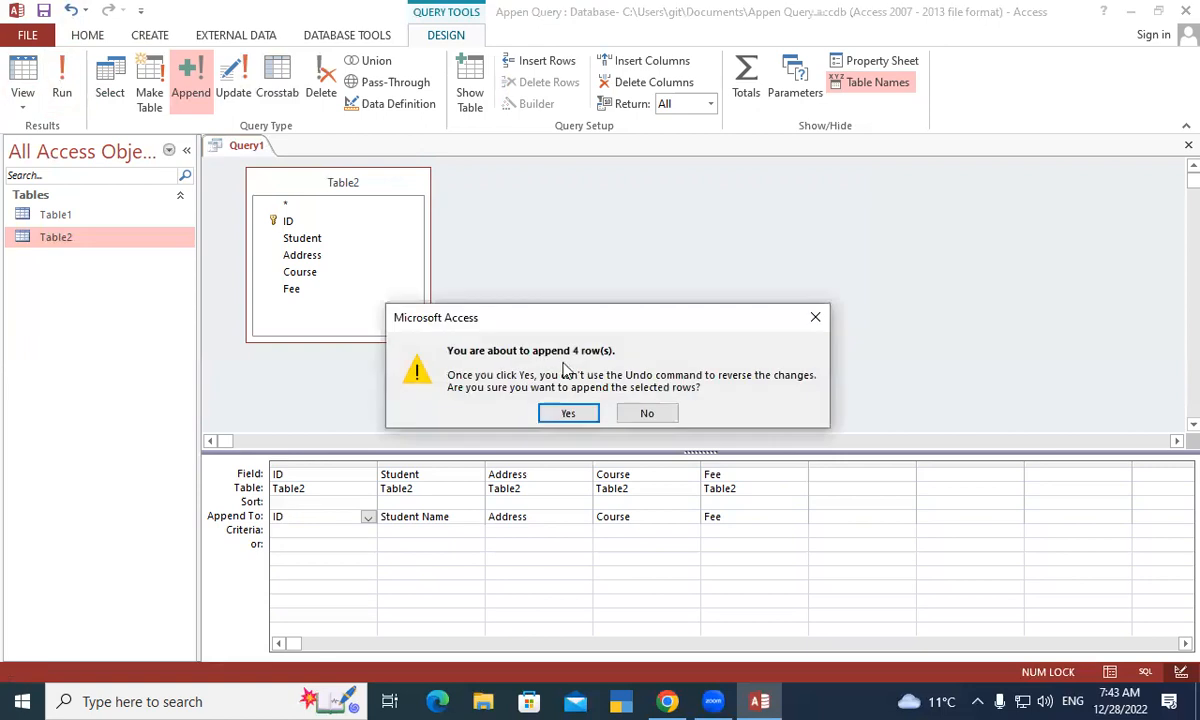
drag(602, 322, 615, 188)
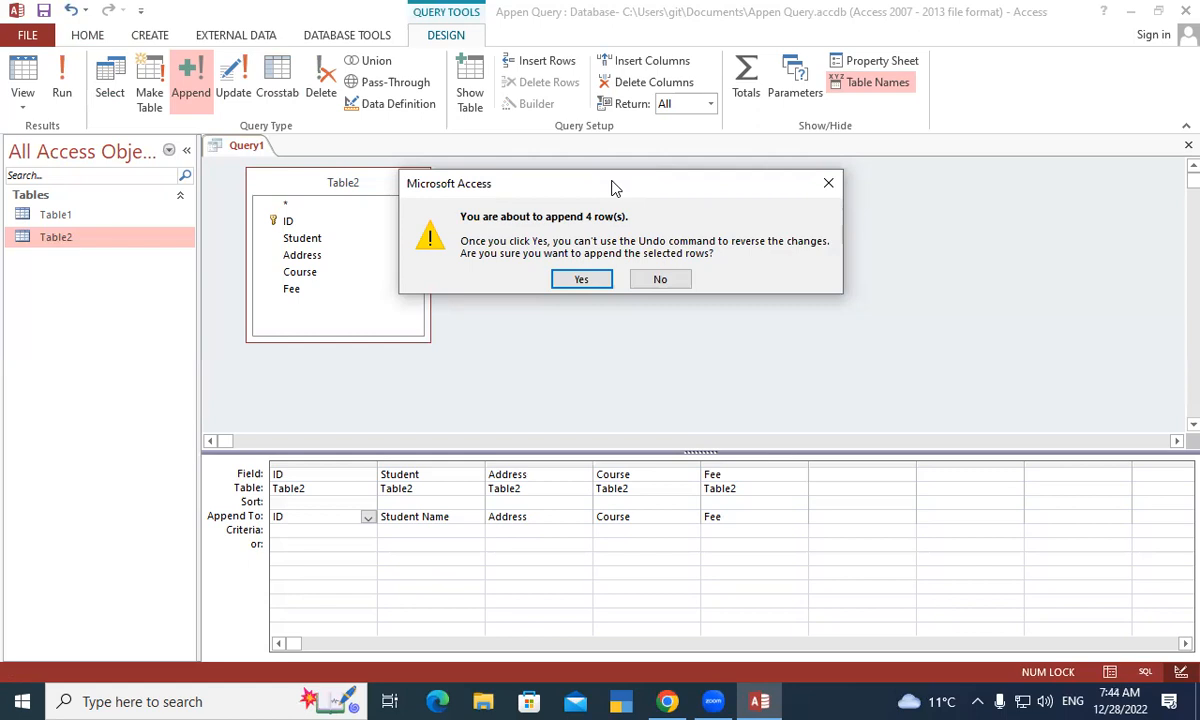
click(579, 280)
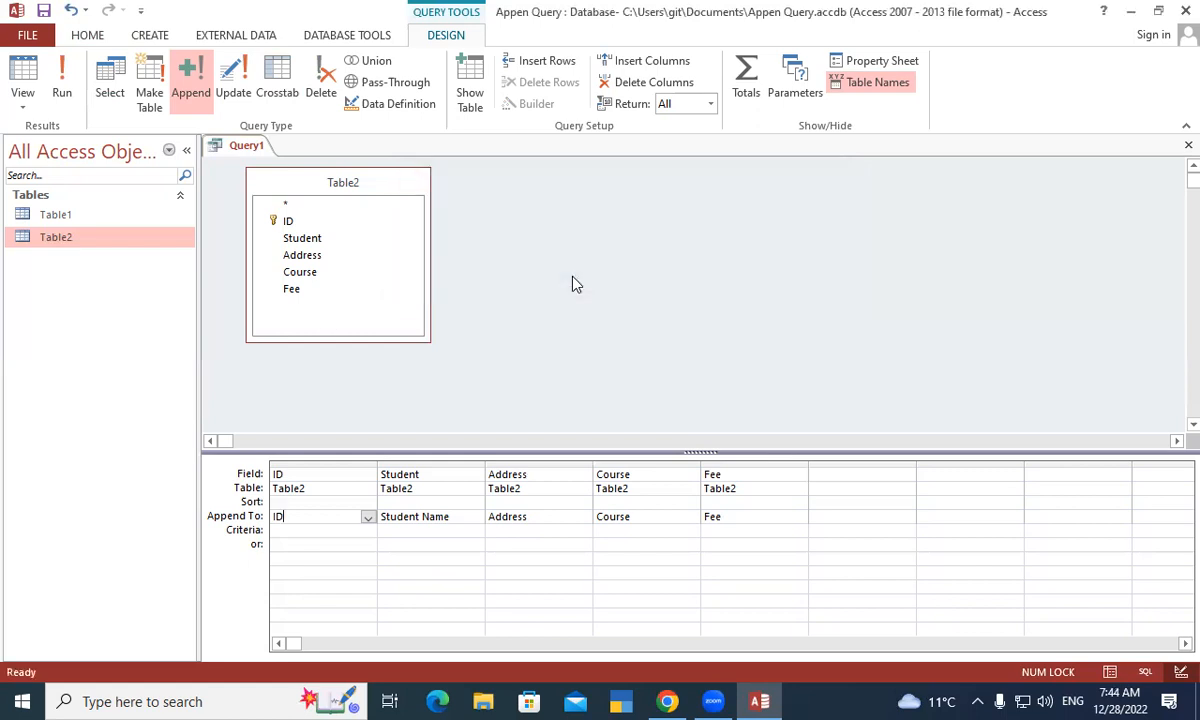
Save the append query as Query1 and close it.
right_click(247, 147)
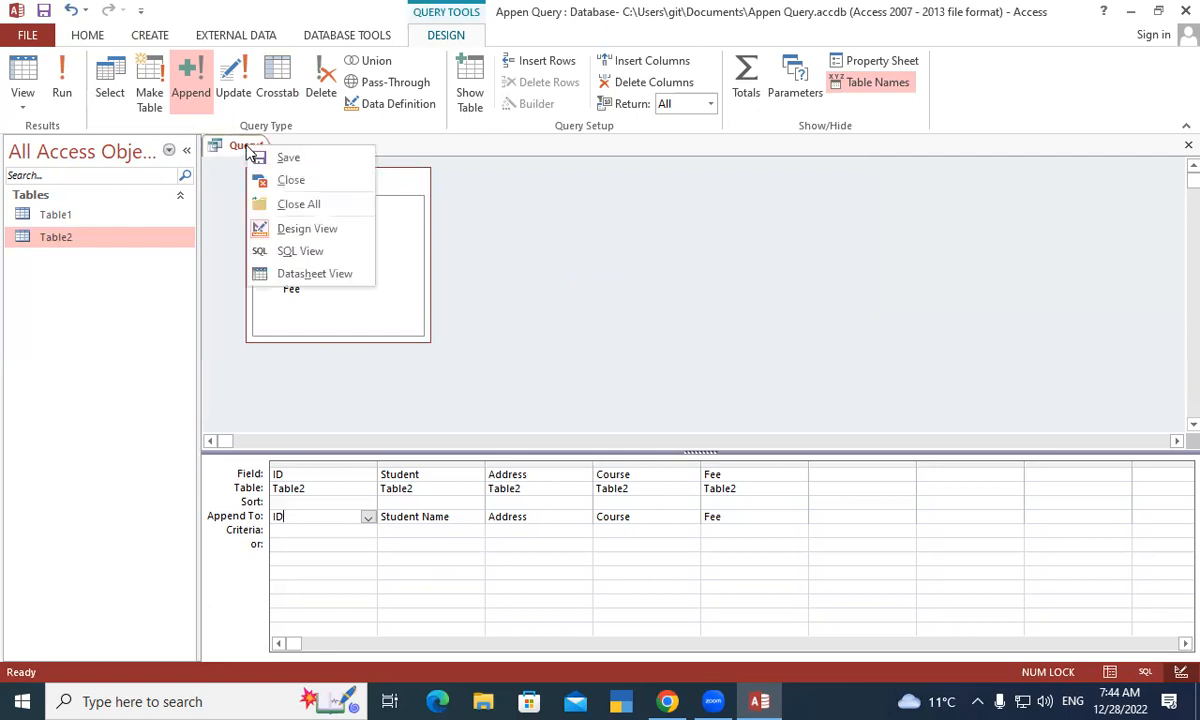
click(285, 160)
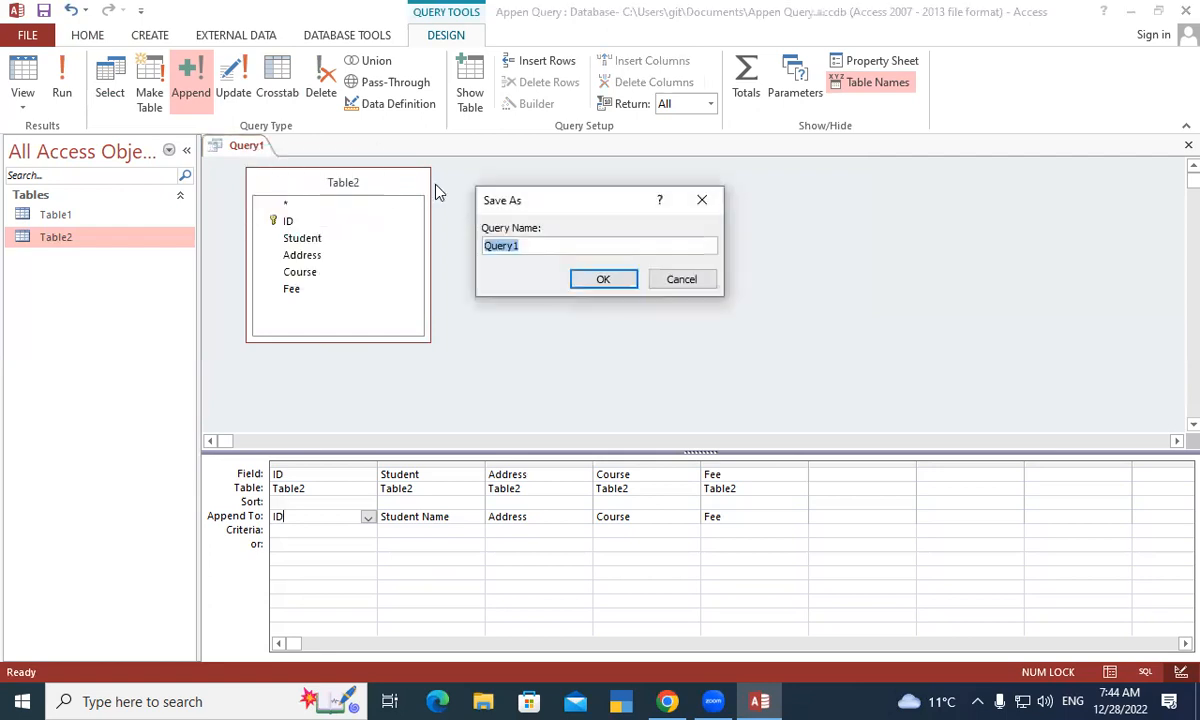
click(600, 281)
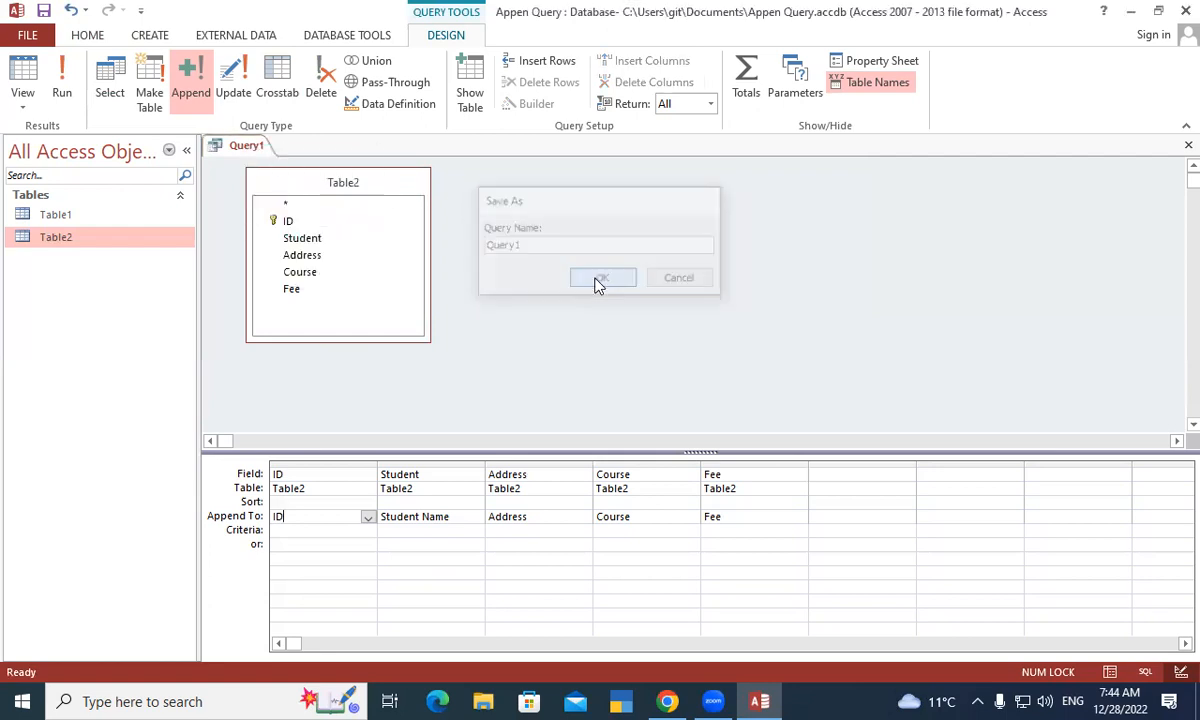
click(1174, 150)
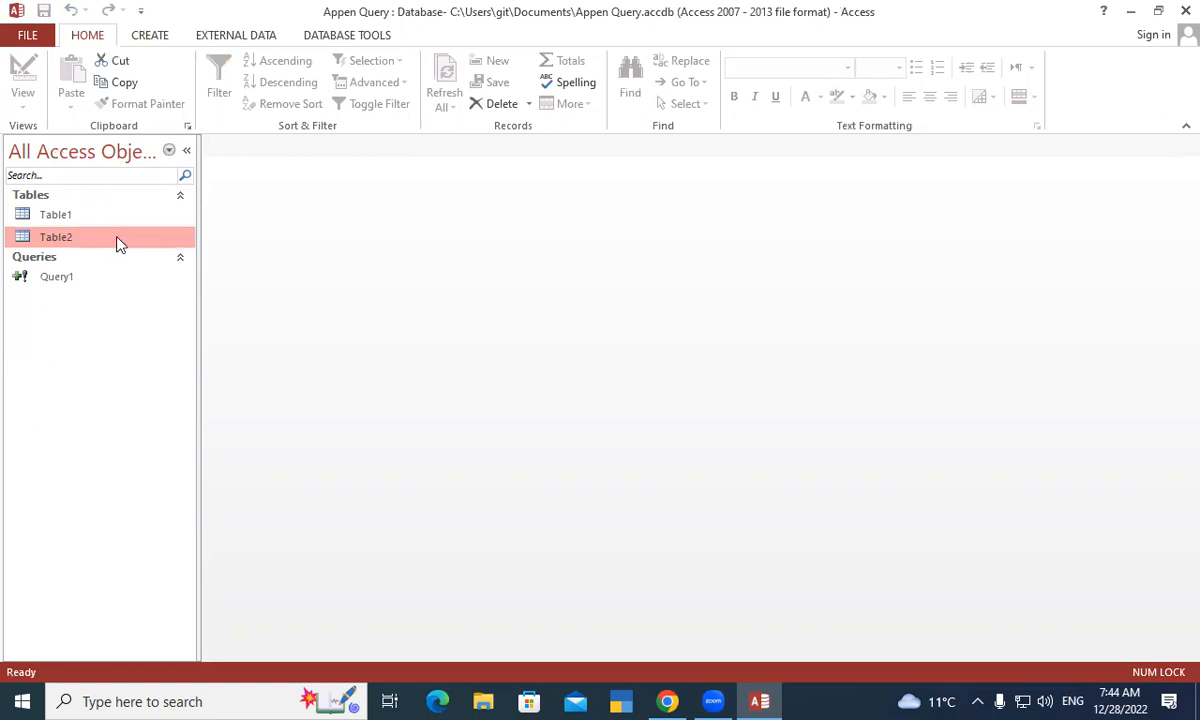
Open Table2 and Table1 in Datasheet view to compare their student records.
double_click(86, 240)
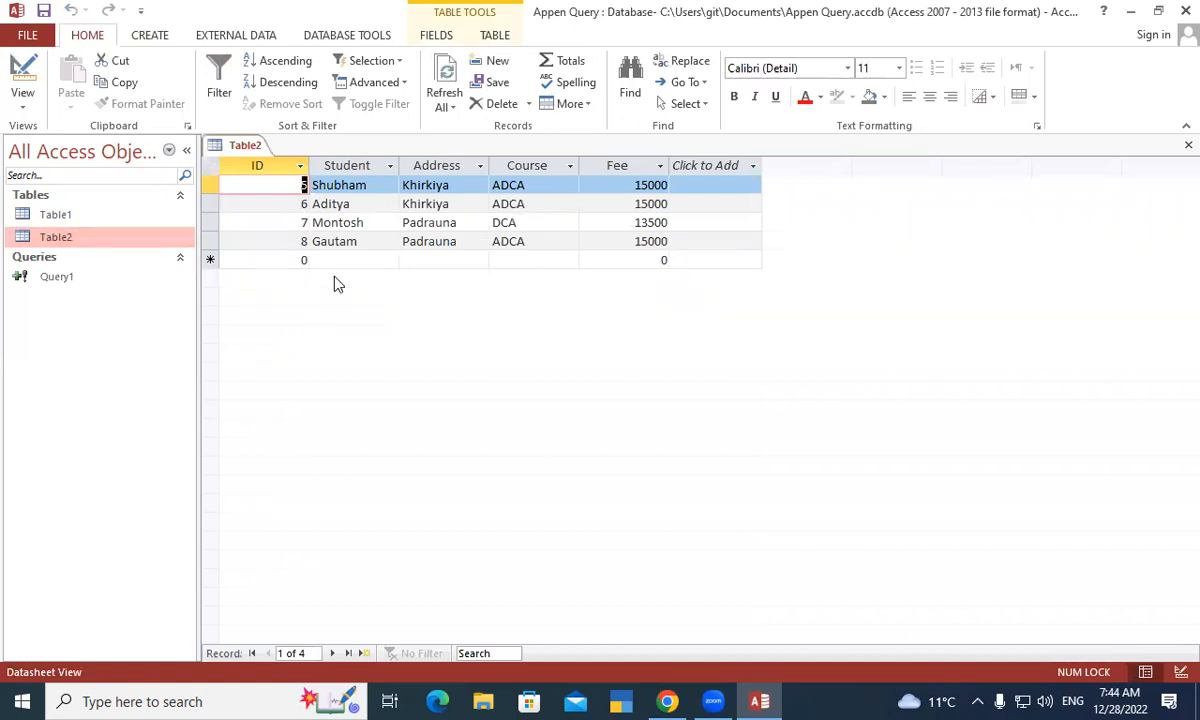
double_click(78, 216)
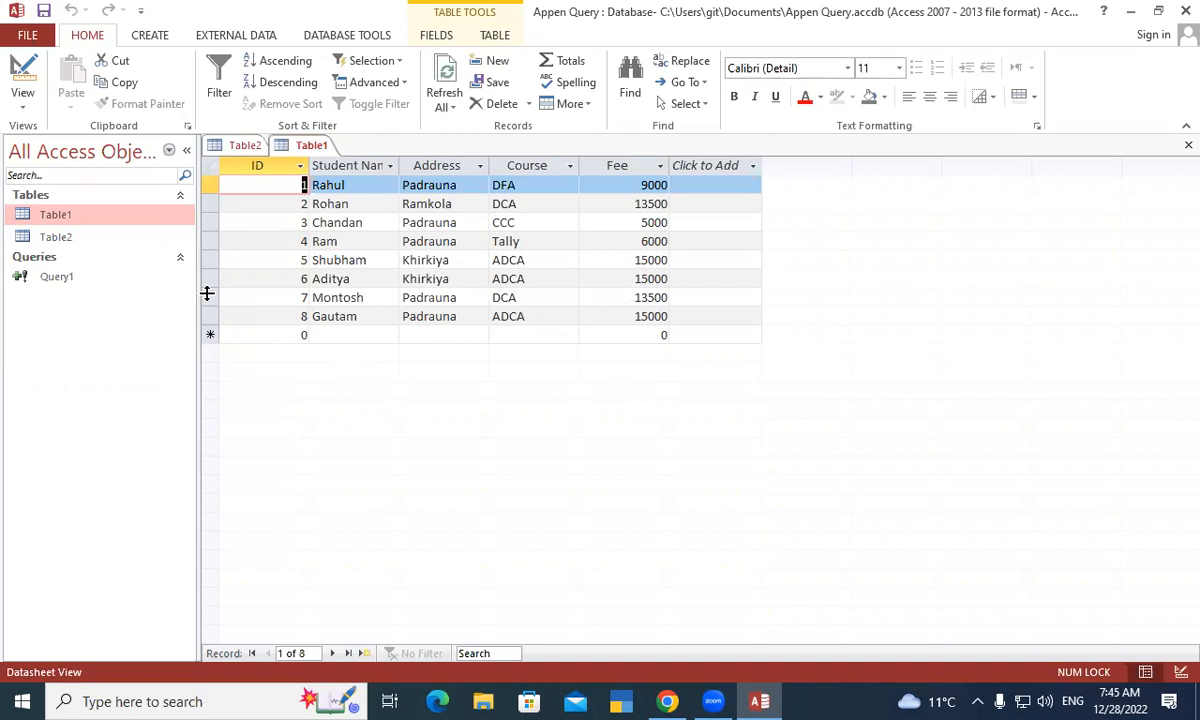
Save the open Table1 datasheet.
right_click(296, 146)
click(337, 160)
right_click(298, 147)
click(335, 160)
right_click(313, 148)
click(325, 168)
right_click(305, 147)
click(322, 158)
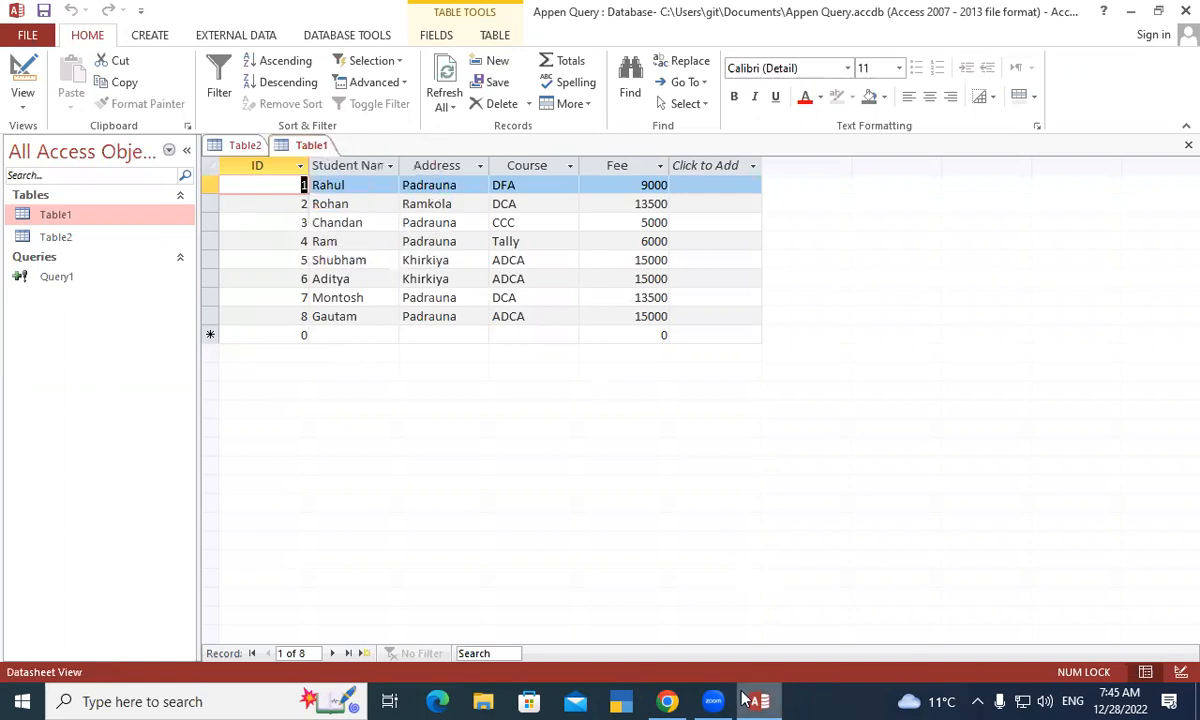